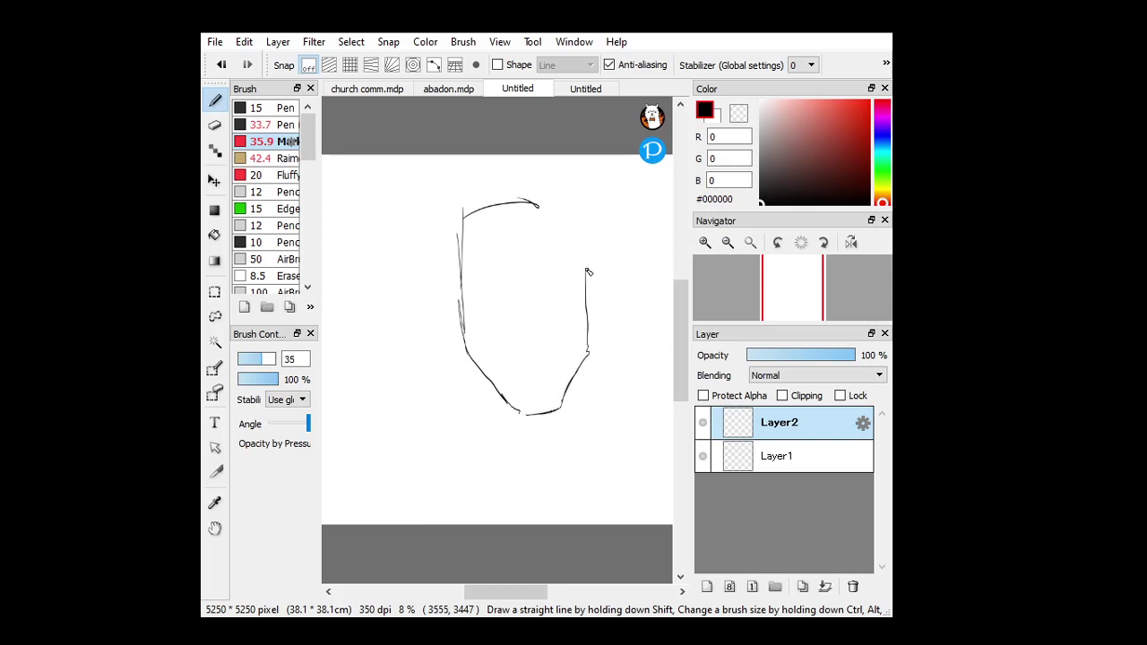
Sketch the right contour of the face and both ears, with hair outlines at the temples
mouse_move(588, 347)
mouse_down()
mouse_move(580, 218)
mouse_move(580, 235)
mouse_up()
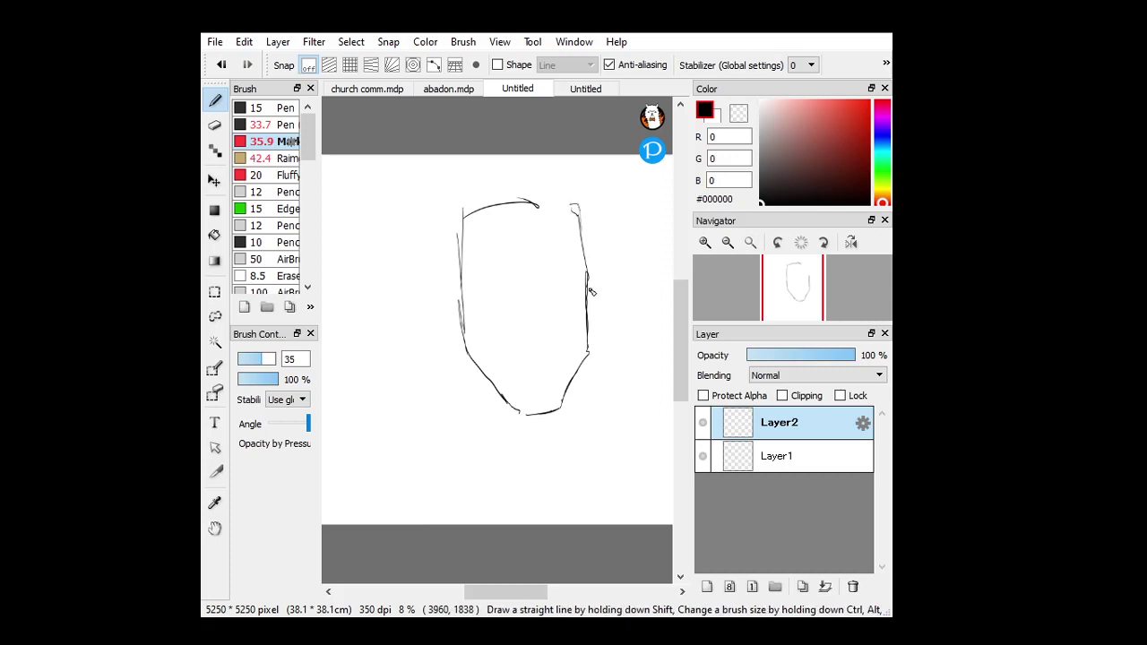
drag(587, 291, 593, 199)
mouse_move(441, 228)
mouse_down()
mouse_move(439, 265)
mouse_move(464, 301)
mouse_move(448, 311)
mouse_move(462, 320)
mouse_up()
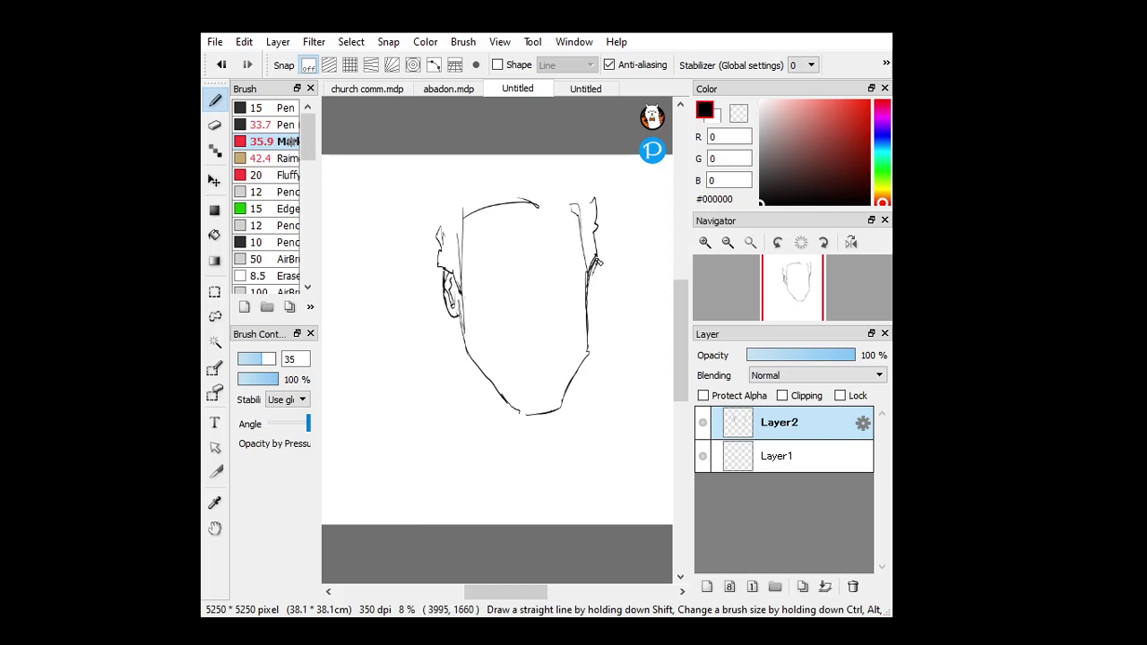
mouse_move(597, 259)
mouse_down()
mouse_move(593, 307)
mouse_move(596, 262)
mouse_move(590, 324)
mouse_up()
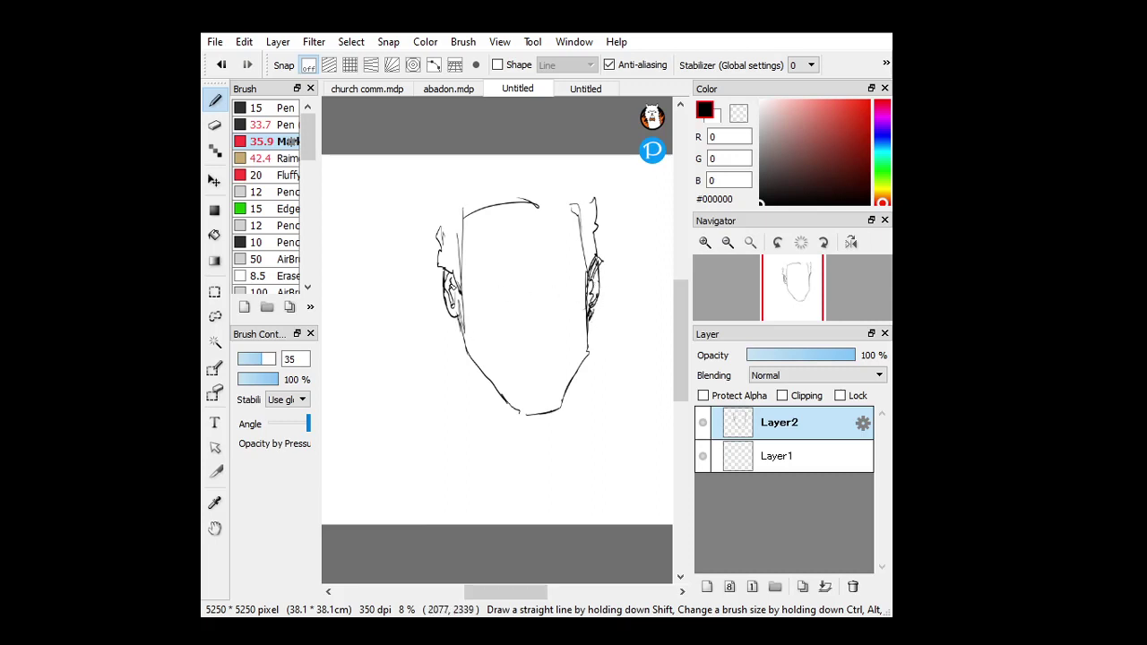
drag(440, 246, 442, 218)
Scale the head sketch on Layer2 down with Transform, moving it slightly toward the left, and apply it
click(729, 244)
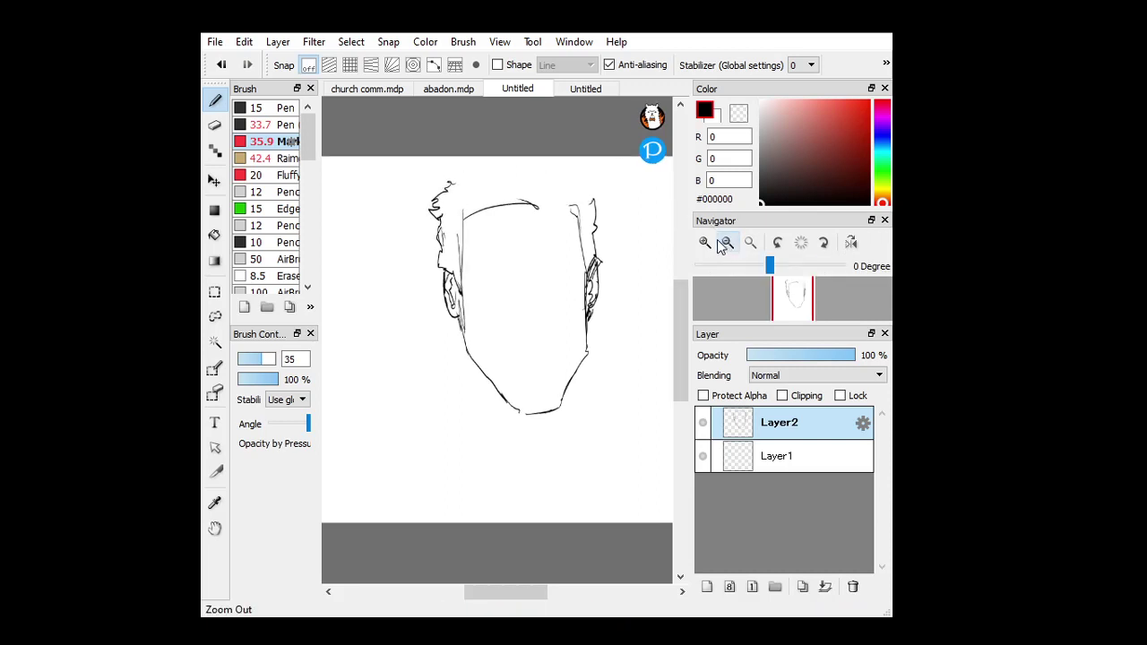
click(729, 245)
key(ctrl+t)
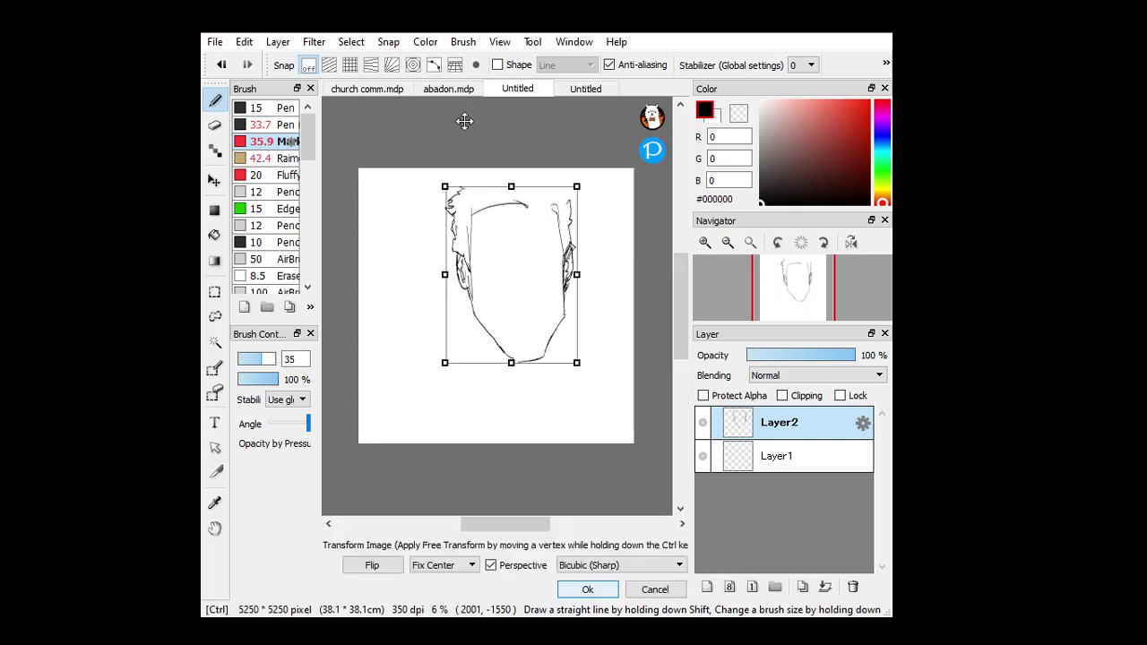
drag(576, 187, 524, 232)
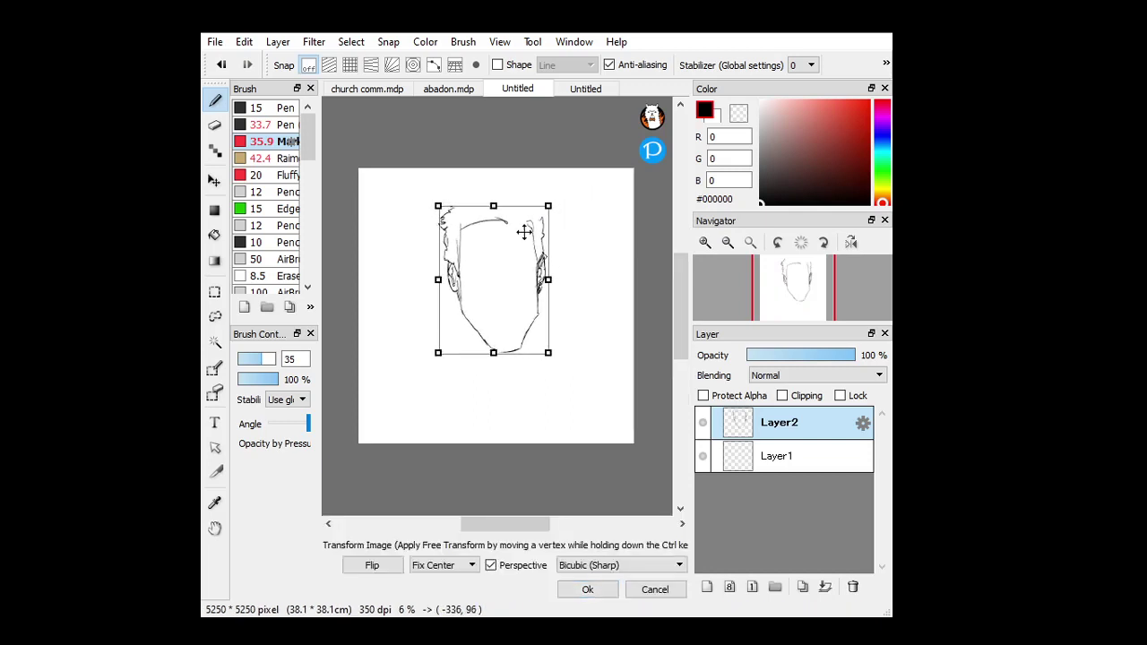
click(588, 590)
click(704, 242)
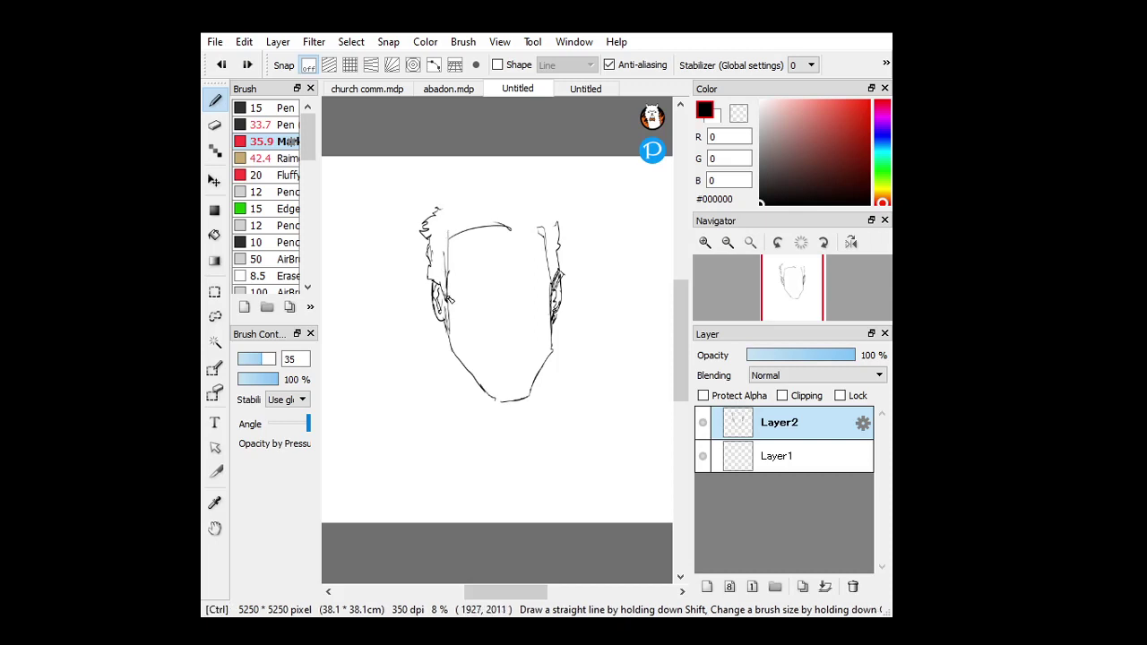
Draw the jagged hairline around the forehead and the outer hair contour over the top of the head
mouse_move(449, 270)
mouse_down()
mouse_move(446, 241)
mouse_move(462, 224)
mouse_move(506, 235)
mouse_move(497, 222)
mouse_move(515, 232)
mouse_move(546, 221)
mouse_up()
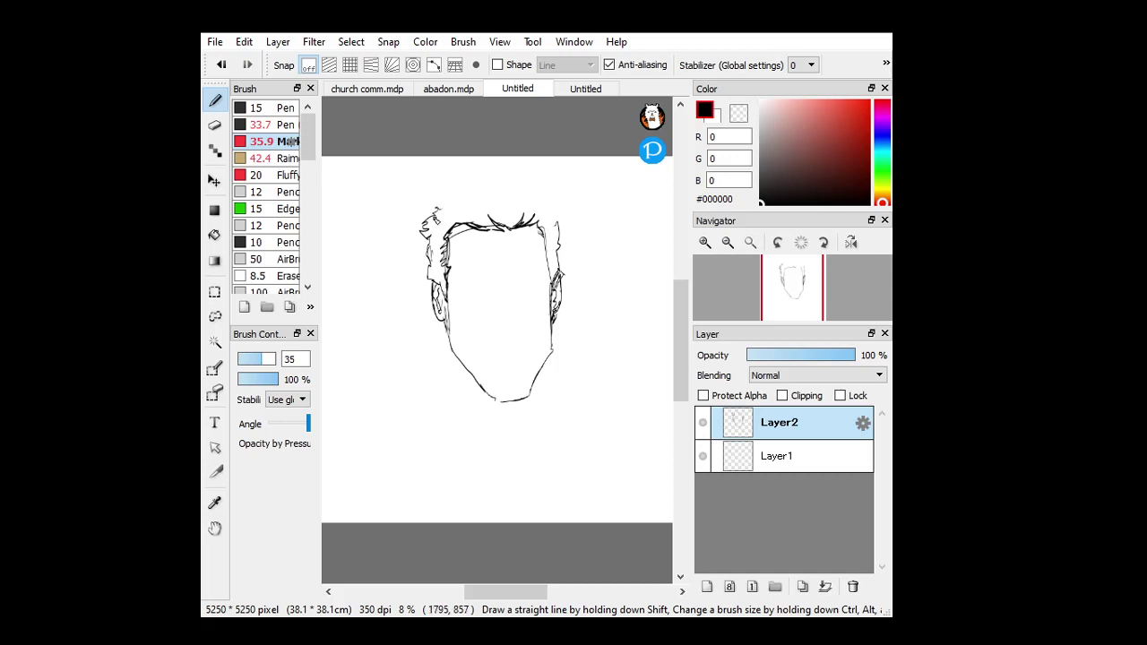
mouse_move(436, 218)
mouse_down()
mouse_move(487, 184)
mouse_move(551, 192)
mouse_up()
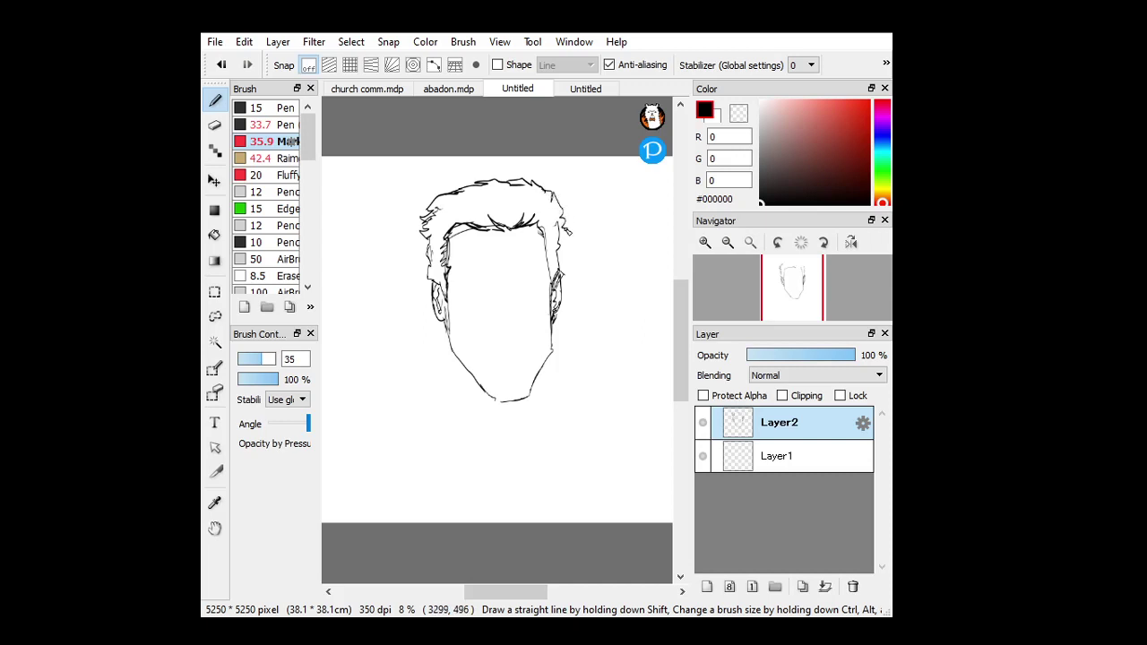
Erase the ear, cheek and upper jaw lines on the right side of the face
scroll(627, 206, up, 1)
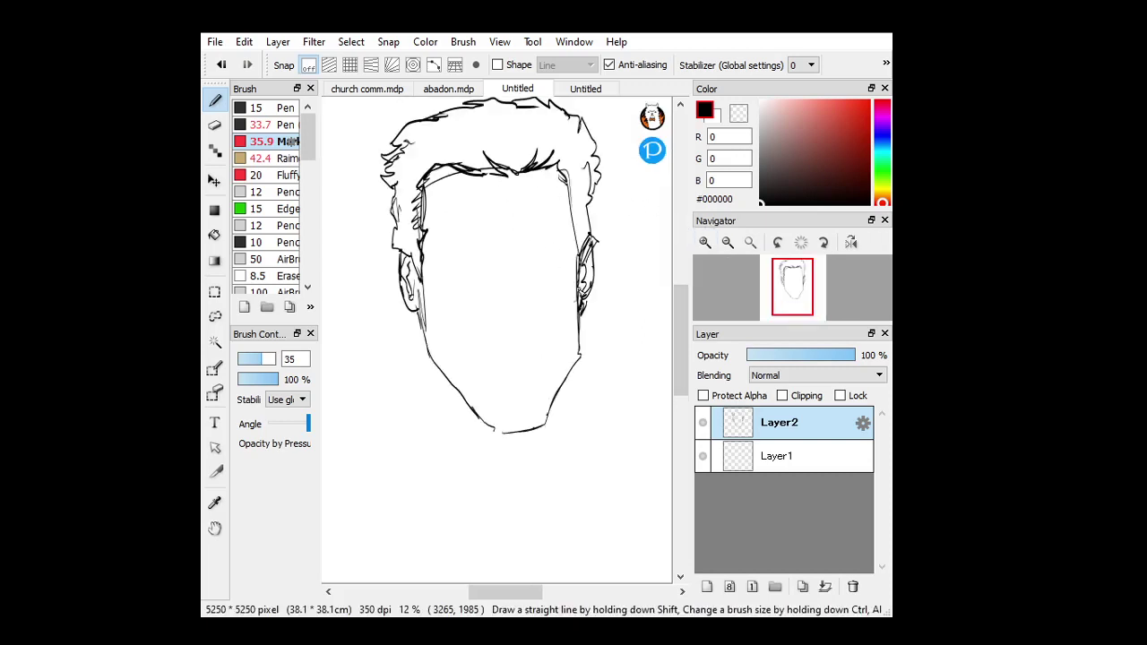
click(214, 126)
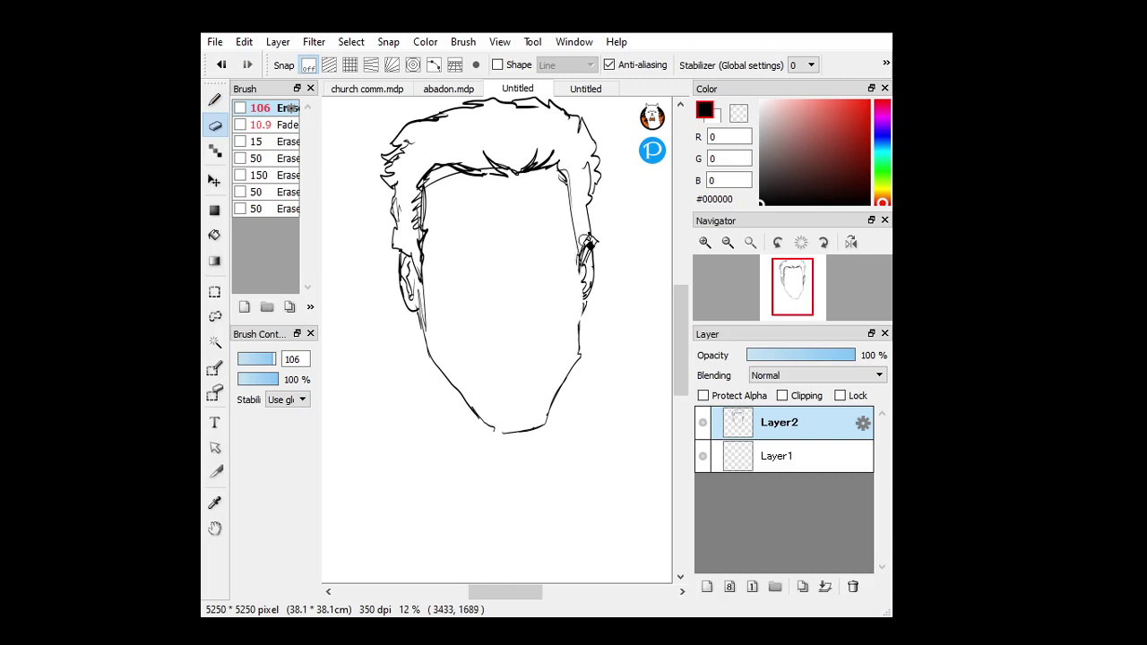
mouse_move(587, 242)
mouse_down()
mouse_move(592, 293)
mouse_move(595, 277)
mouse_move(587, 248)
mouse_move(564, 381)
mouse_up()
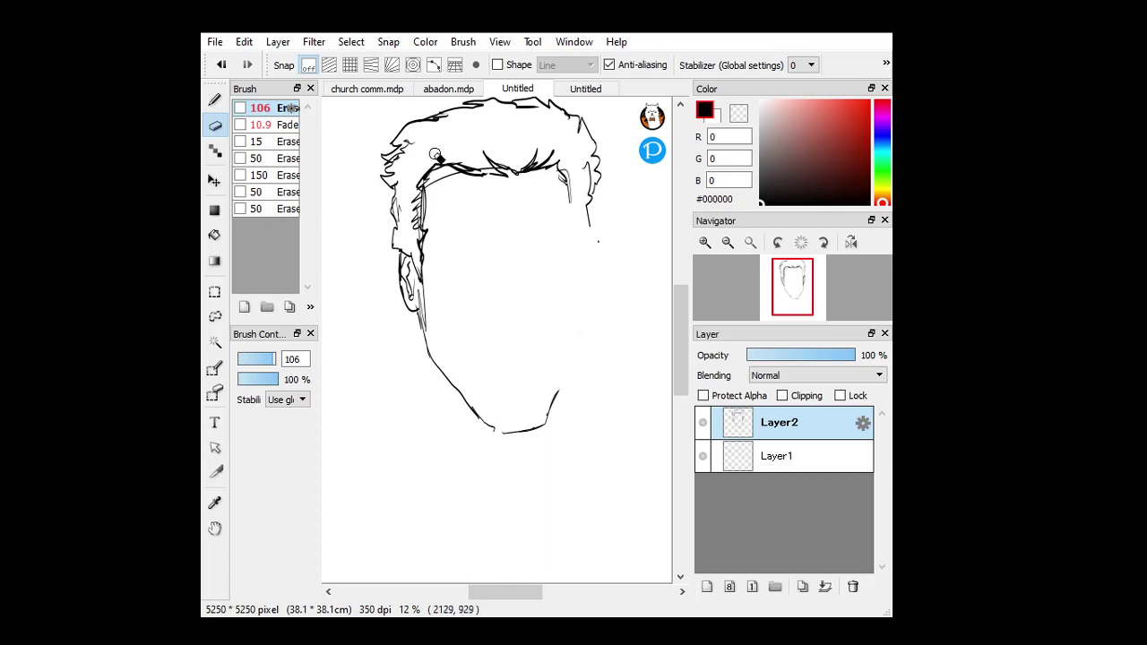
Redraw the right jaw, cheek and ear narrower with the Marker brush, and add spiky strokes to the left sideburn
key(b)
drag(546, 427, 579, 355)
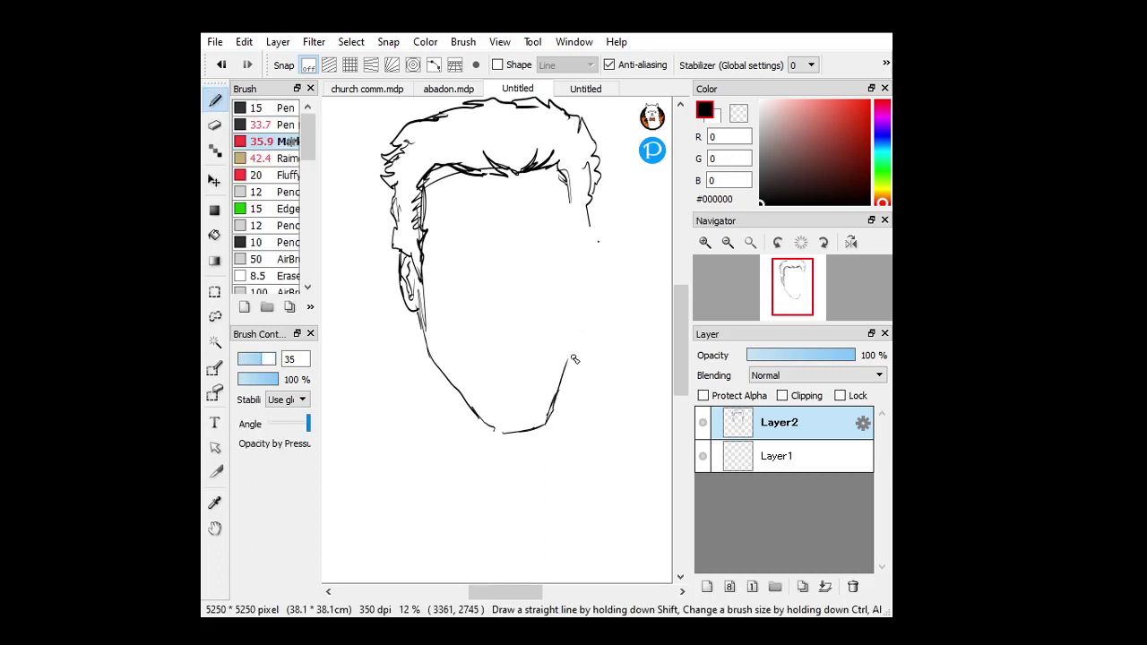
drag(555, 403, 583, 337)
drag(568, 378, 583, 271)
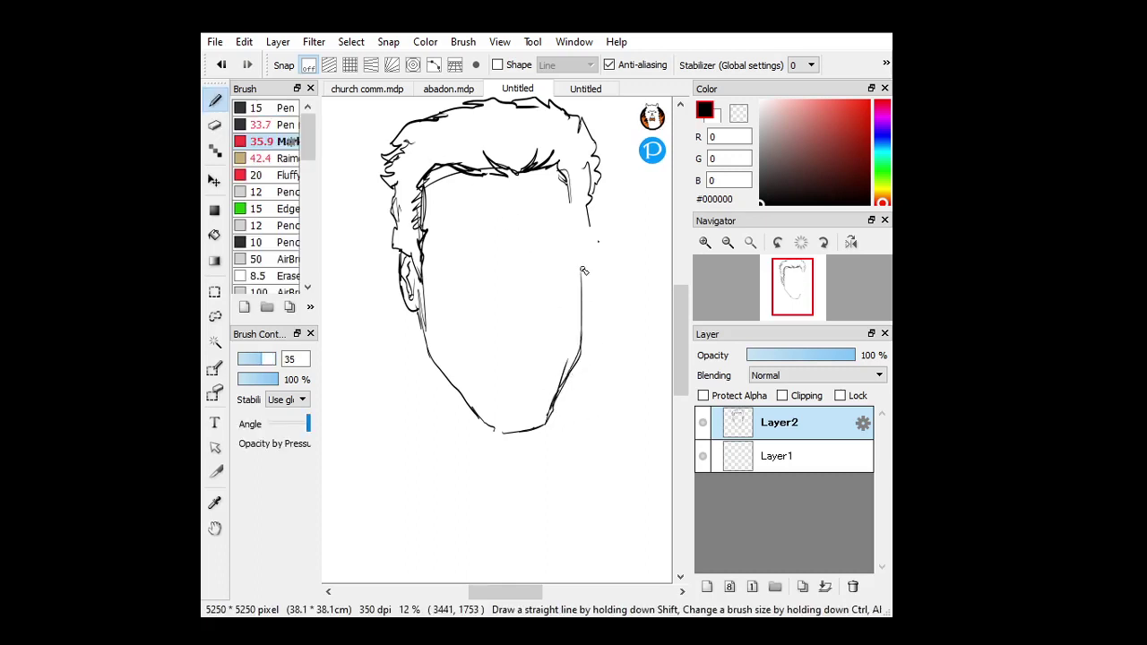
drag(580, 314, 577, 226)
mouse_move(584, 285)
mouse_down()
mouse_move(568, 192)
mouse_move(582, 253)
mouse_move(591, 224)
mouse_move(584, 294)
mouse_move(592, 257)
mouse_up()
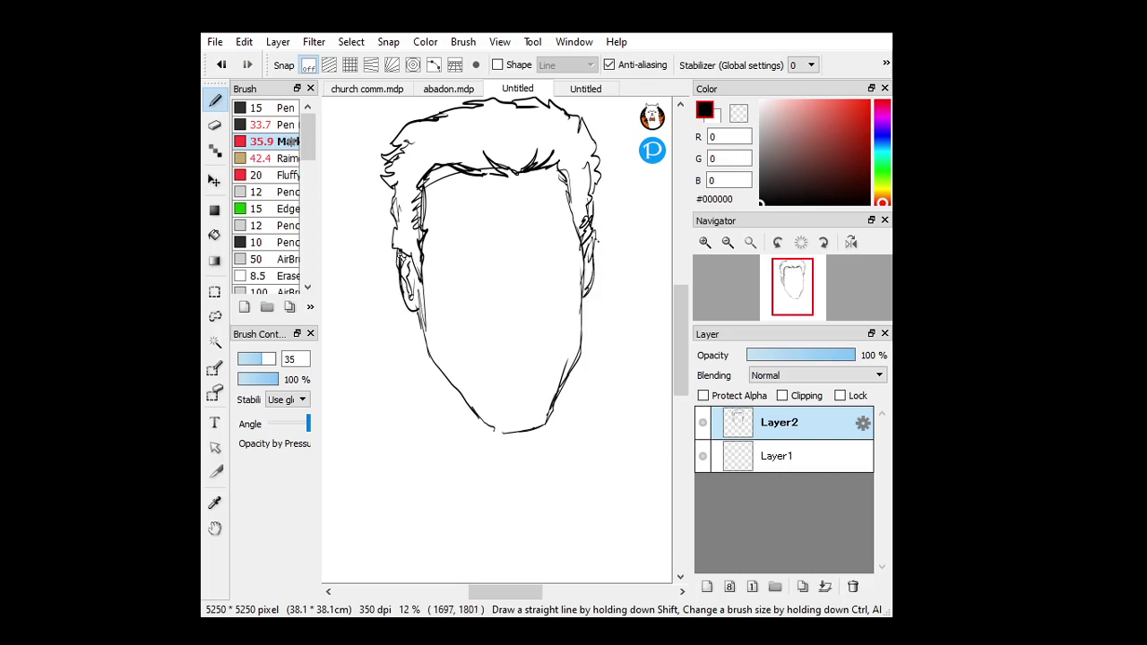
drag(392, 249, 394, 187)
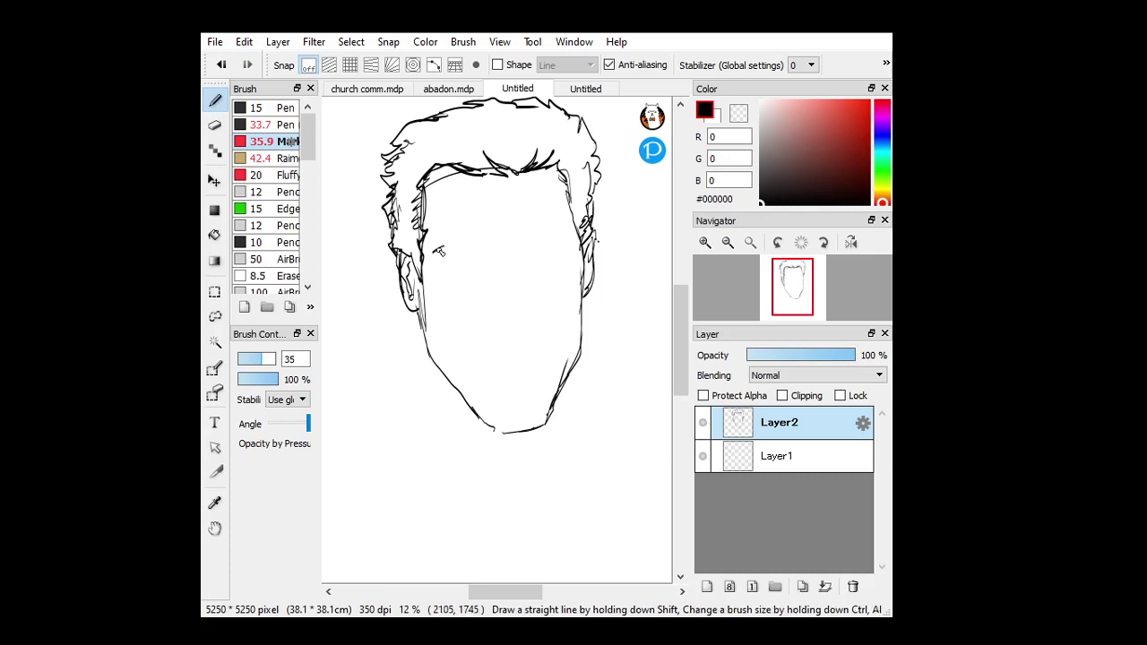
Draw both eyebrows and eyes with irises, eyelids and under-eye creases on the upper face
mouse_move(450, 251)
mouse_down()
mouse_move(527, 251)
mouse_move(504, 252)
mouse_move(510, 261)
mouse_move(536, 249)
mouse_move(538, 245)
mouse_up()
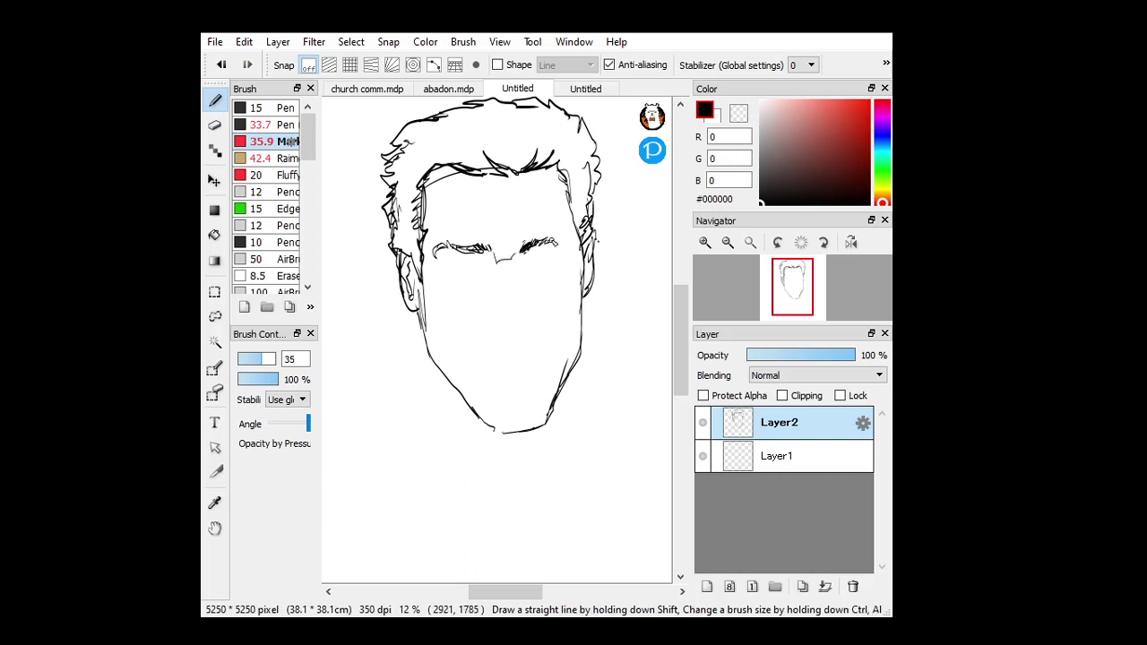
drag(569, 253, 568, 248)
mouse_move(452, 265)
mouse_down()
mouse_move(481, 261)
mouse_move(466, 277)
mouse_up()
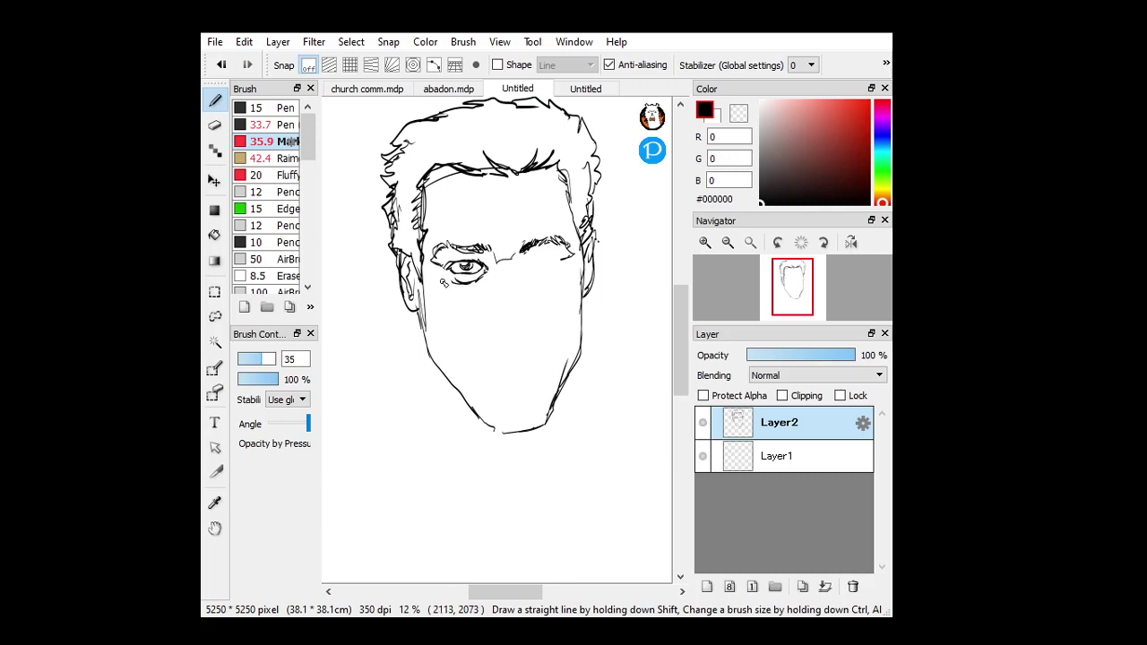
mouse_move(442, 282)
mouse_down()
mouse_move(430, 279)
mouse_move(450, 274)
mouse_up()
mouse_move(498, 265)
mouse_down()
mouse_move(475, 244)
mouse_move(468, 269)
mouse_move(453, 262)
mouse_move(484, 260)
mouse_move(448, 273)
mouse_up()
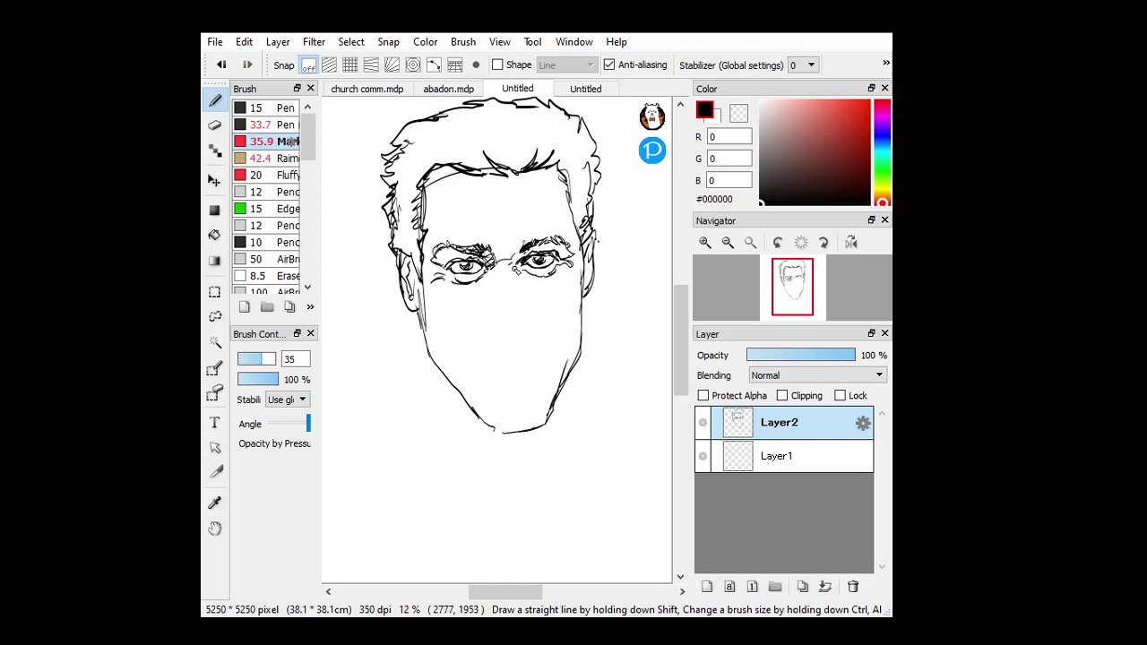
Sketch the nose bridge, tip and right nostril below the eyes, undoing and redrawing faulty strokes
mouse_move(513, 260)
mouse_down()
mouse_move(511, 299)
mouse_move(499, 303)
mouse_move(523, 335)
mouse_move(484, 317)
mouse_move(495, 330)
mouse_up()
key(ctrl+z)
key(ctrl+z)
key(ctrl+z)
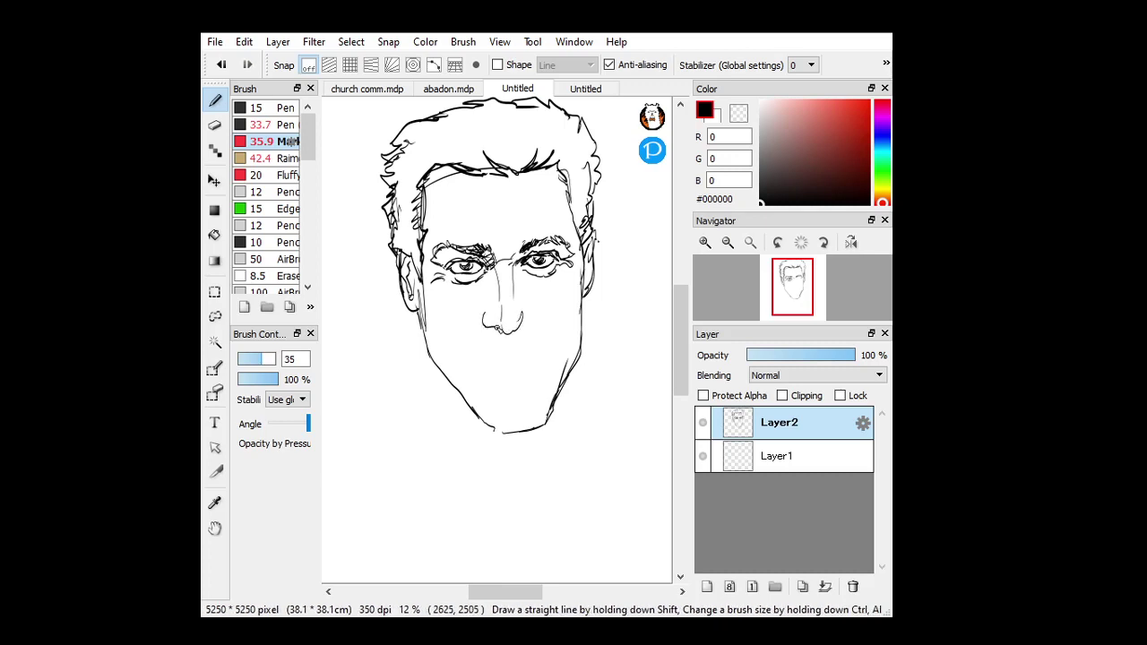
key(ctrl+z)
drag(528, 325, 524, 312)
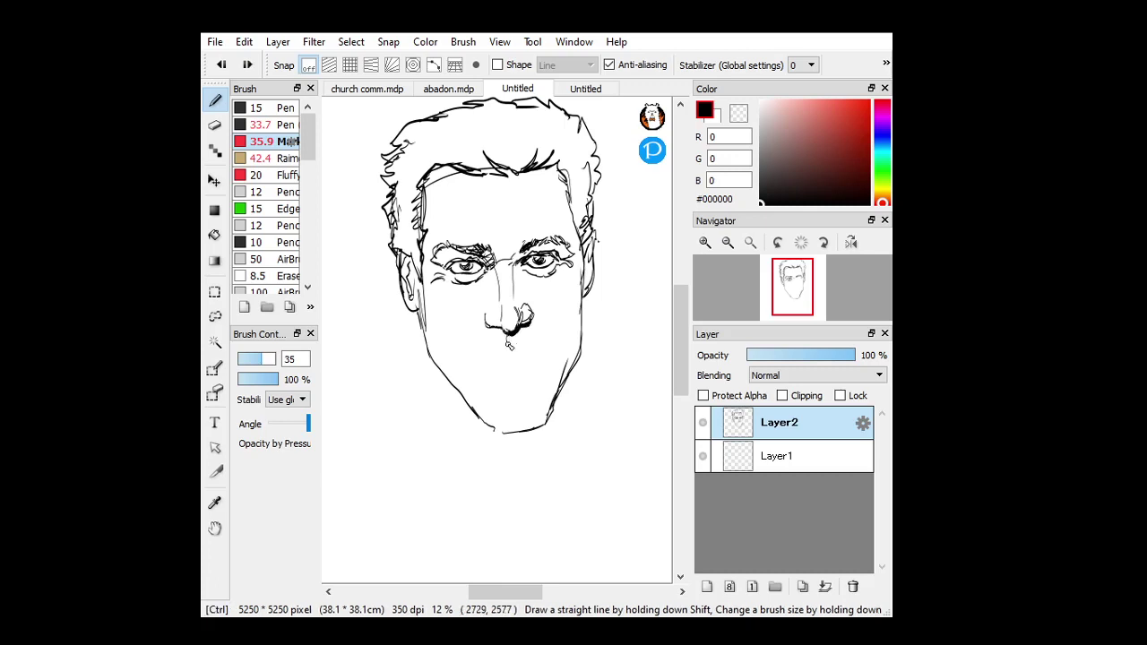
Draw the smile fold from the left nostril to the mouth corner, undoing unwanted cheek strokes
mouse_move(486, 314)
mouse_down()
mouse_move(449, 350)
mouse_move(478, 330)
mouse_move(452, 334)
mouse_move(464, 337)
mouse_move(454, 350)
mouse_move(444, 341)
mouse_move(444, 356)
mouse_move(442, 336)
mouse_move(474, 408)
mouse_up()
key(ctrl+z)
key(ctrl+z)
key(ctrl+z)
key(ctrl+z)
key(ctrl+z)
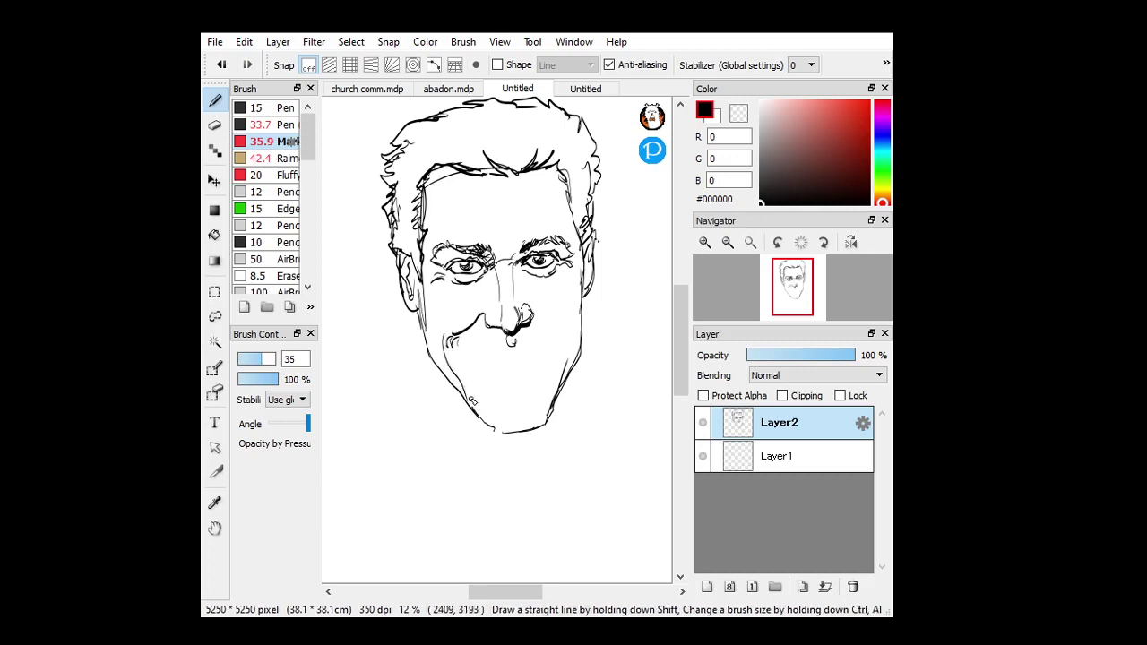
key(ctrl+z)
Draw the left cheek line and darken the left jaw with thick strokes down to the chin
drag(442, 334, 482, 421)
key(ctrl+z)
drag(461, 383, 500, 425)
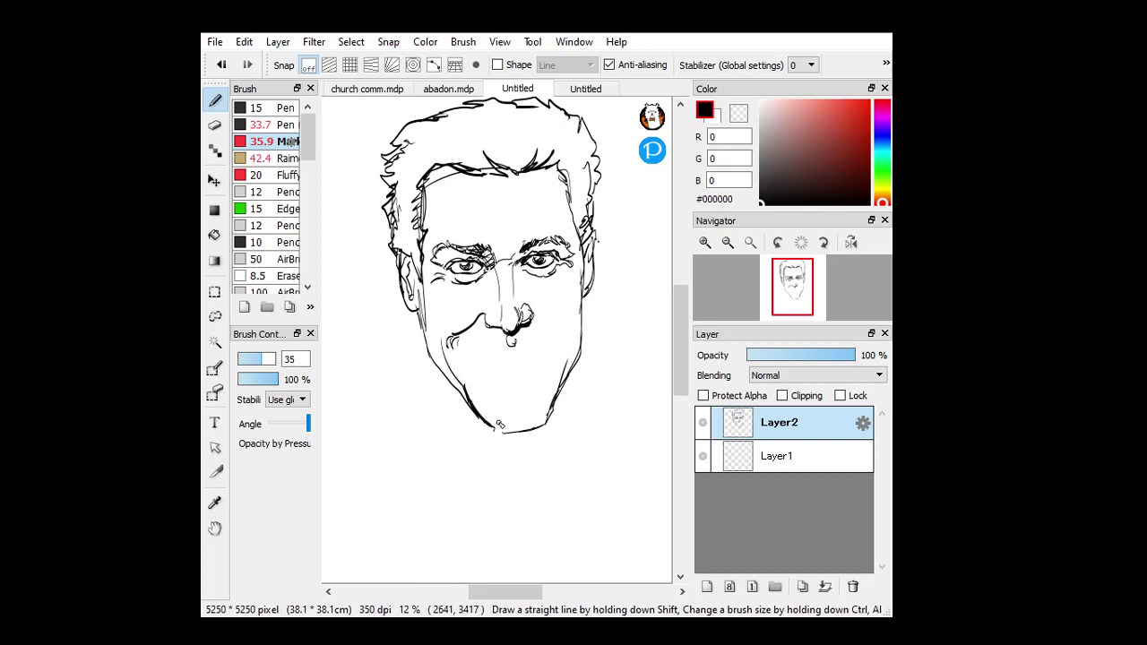
mouse_move(465, 387)
mouse_down()
mouse_move(498, 436)
mouse_move(546, 426)
mouse_move(495, 431)
mouse_move(487, 421)
mouse_move(516, 434)
mouse_move(544, 422)
mouse_up()
key(ctrl+z)
key(ctrl+z)
key(ctrl+z)
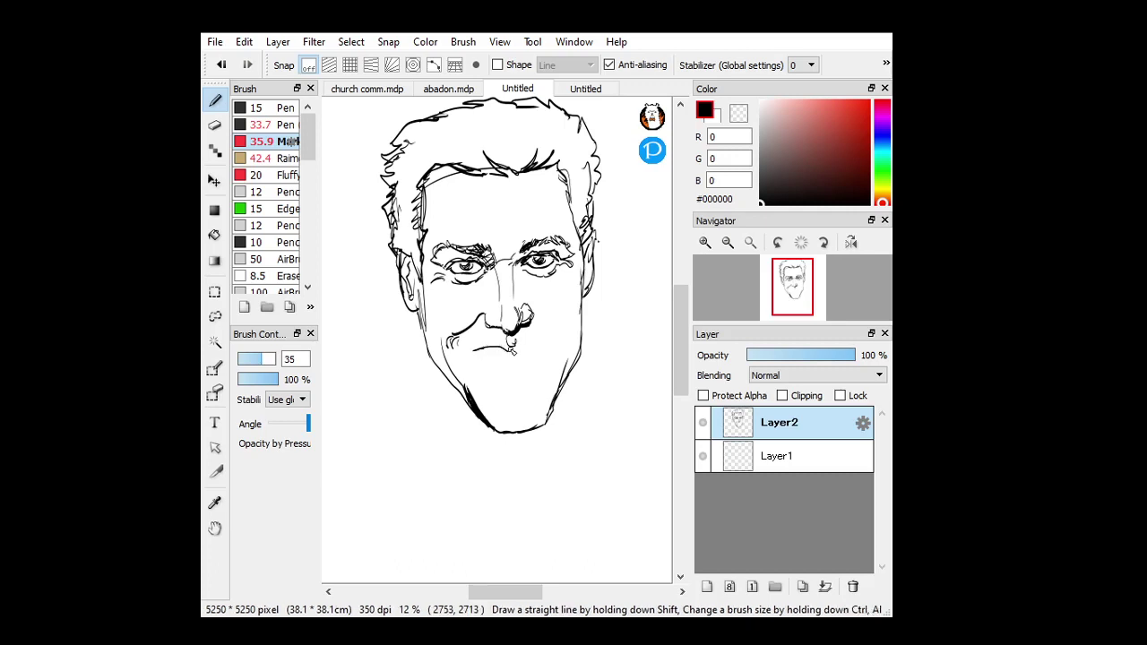
Draw the curved mouth line under the nose and reinforce its left half
drag(481, 351, 518, 352)
key(ctrl)
drag(516, 350, 550, 345)
drag(473, 349, 505, 346)
Thicken the left smile fold and nostril, and add the left cheek creases and right smile fold
drag(456, 337, 477, 327)
drag(483, 317, 477, 326)
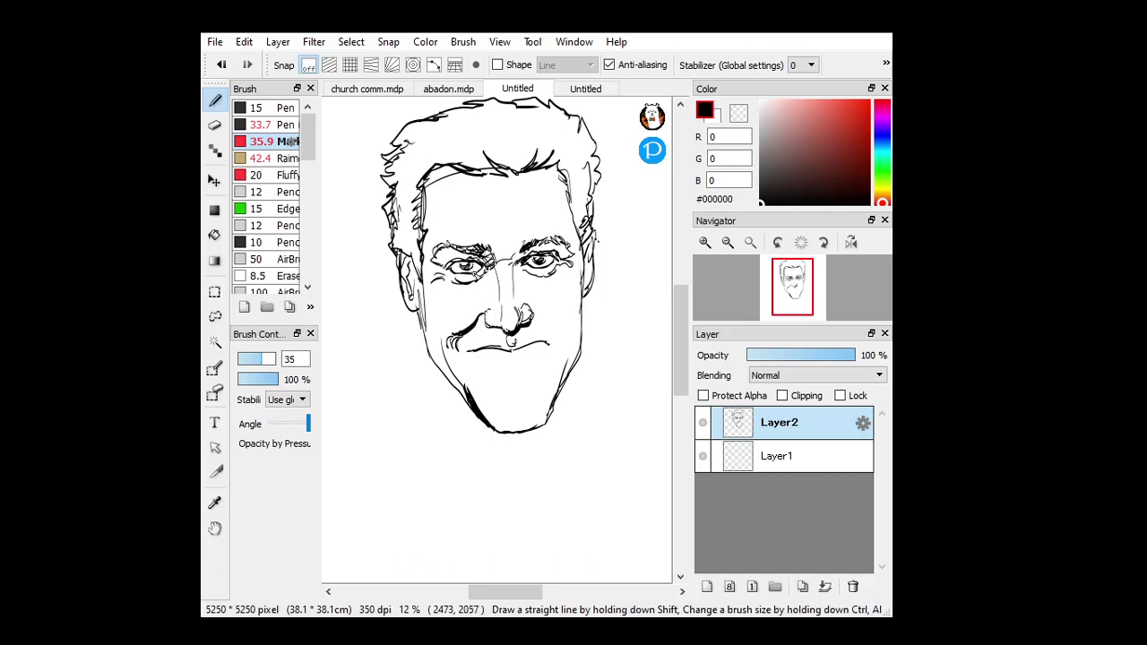
mouse_move(489, 275)
mouse_down()
mouse_move(449, 297)
mouse_move(448, 325)
mouse_up()
mouse_move(527, 307)
mouse_down()
mouse_move(530, 325)
mouse_move(555, 327)
mouse_up()
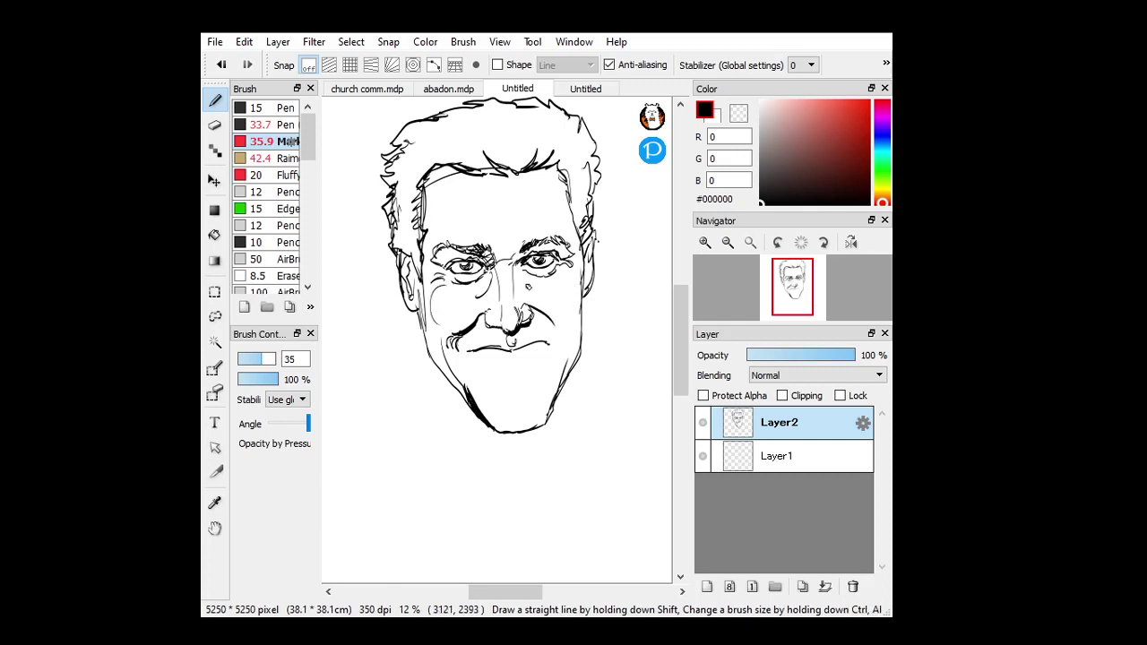
Lasso the nose tip, mouth and chin, move them up slightly with Transform, and clear the selection
click(215, 316)
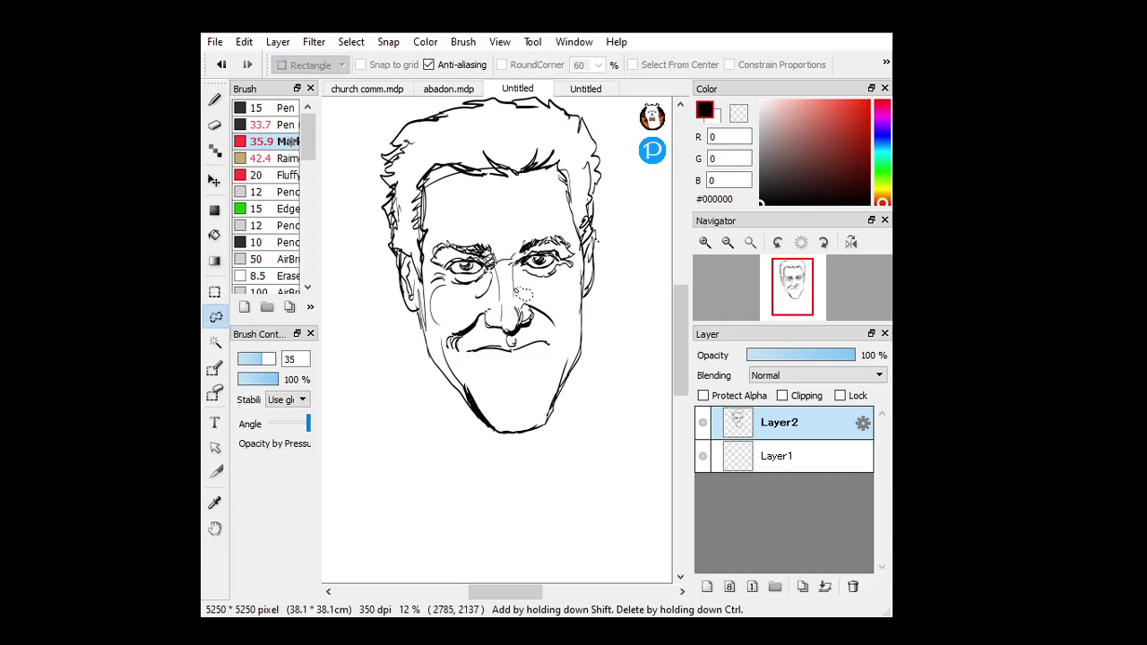
mouse_move(522, 293)
mouse_down()
mouse_move(440, 329)
mouse_move(437, 378)
mouse_move(479, 447)
mouse_move(544, 488)
mouse_move(619, 377)
mouse_move(604, 322)
mouse_move(582, 300)
mouse_move(510, 288)
mouse_up()
key(ctrl+t)
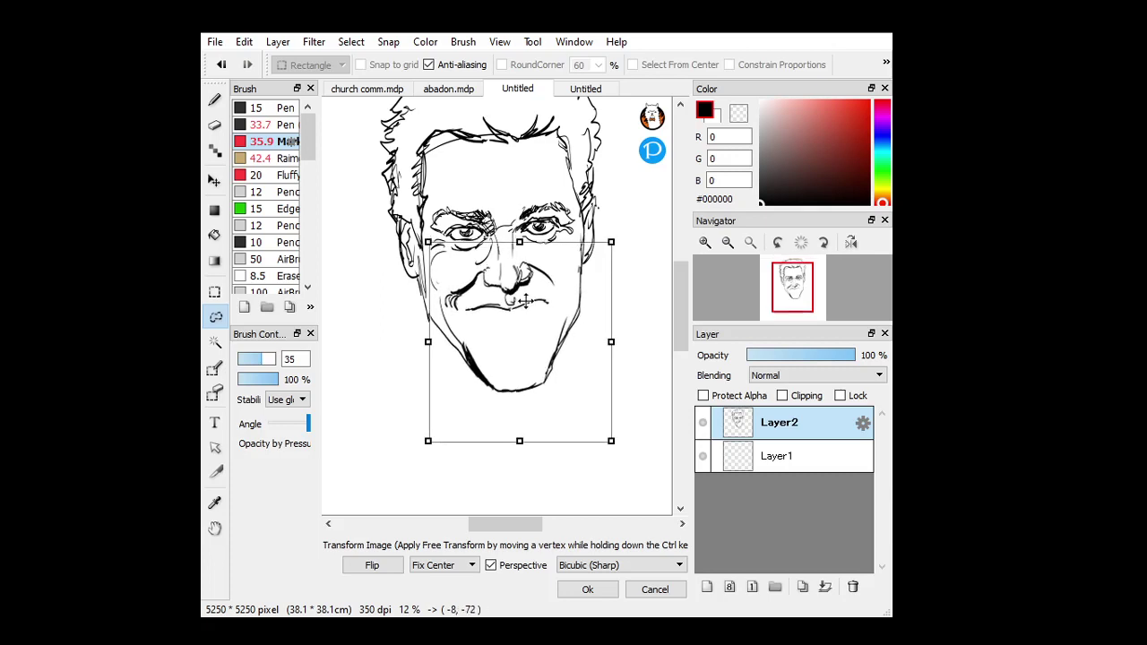
click(587, 588)
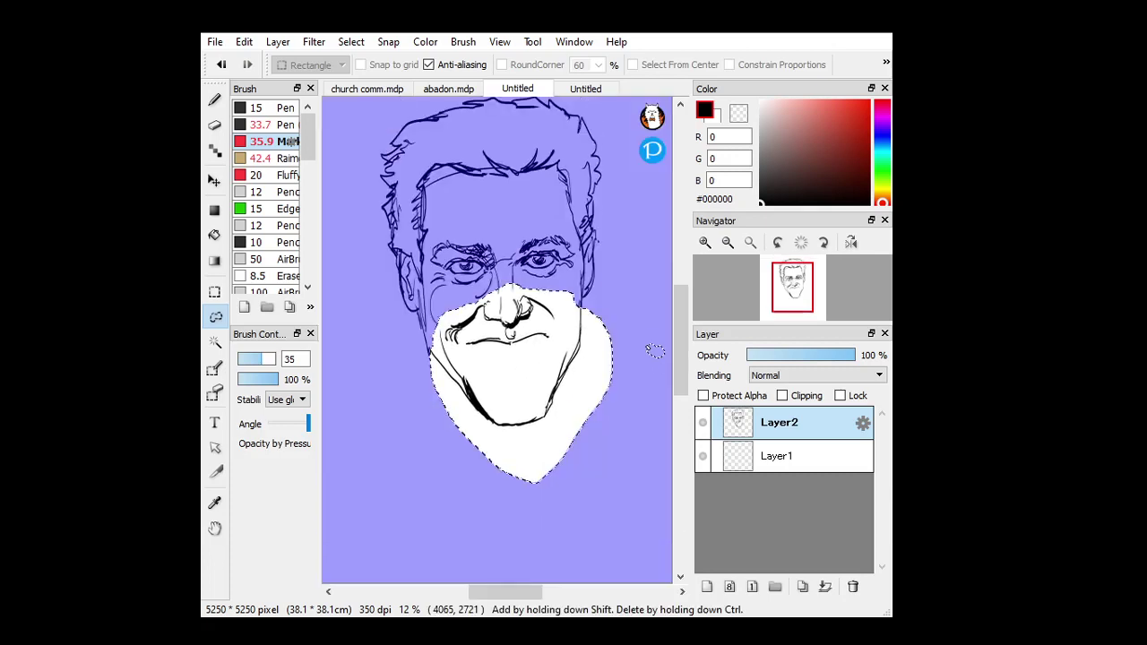
key(ctrl+d)
Shade the hollow of the right cheek with Marker strokes running down to the jaw
click(215, 99)
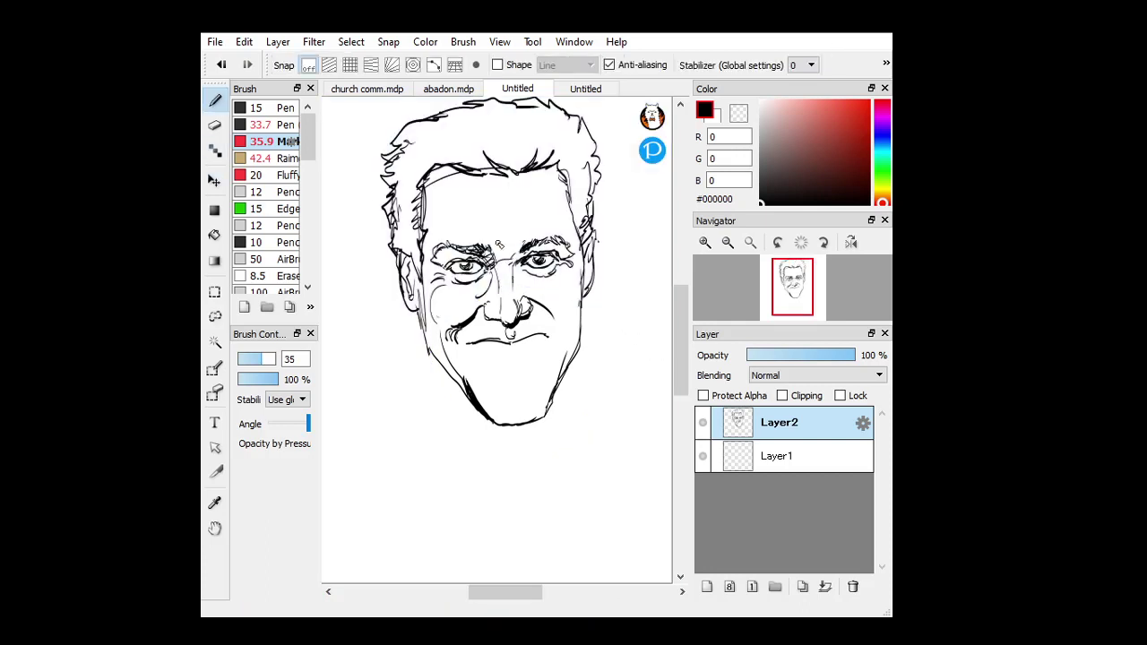
drag(567, 375, 562, 358)
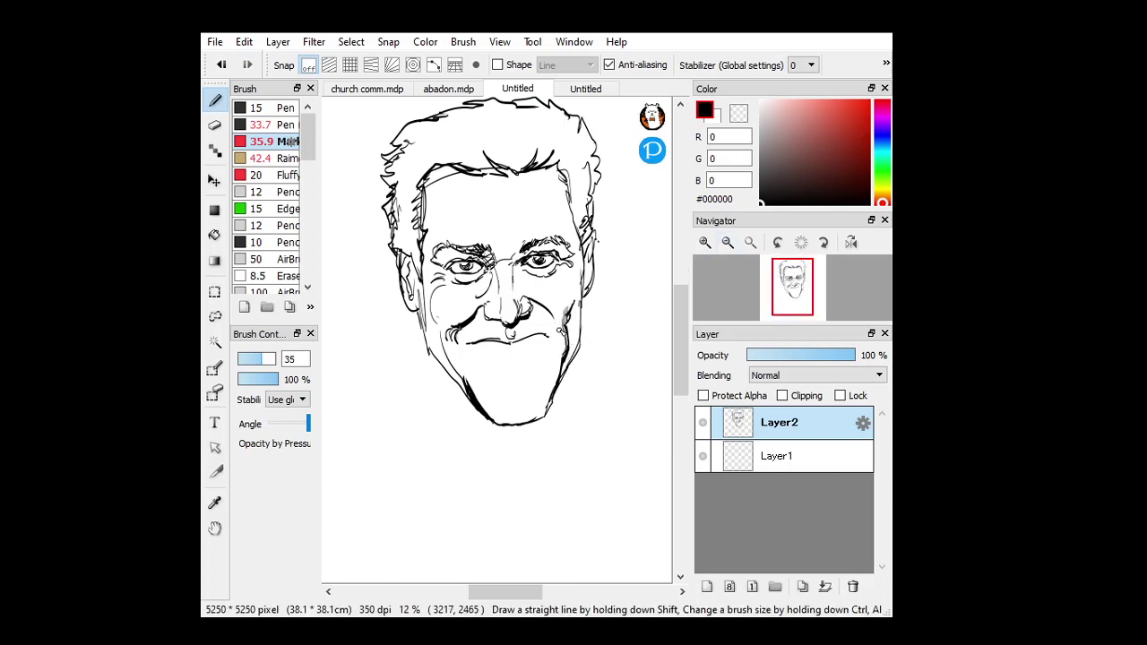
Draw full upper and lower lips with a crease beneath, clean up the mouth, and add teeth lines between the lips
click(706, 242)
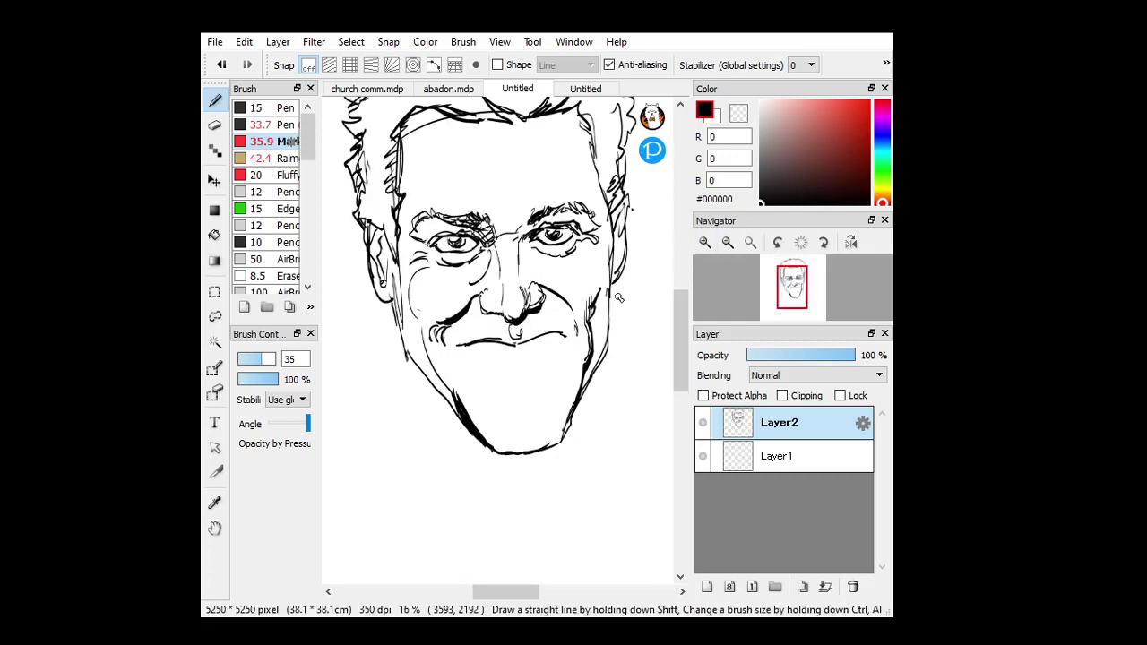
drag(471, 356, 548, 353)
mouse_move(468, 350)
mouse_down()
mouse_move(532, 363)
mouse_move(562, 336)
mouse_move(550, 359)
mouse_move(515, 377)
mouse_move(479, 366)
mouse_move(536, 387)
mouse_up()
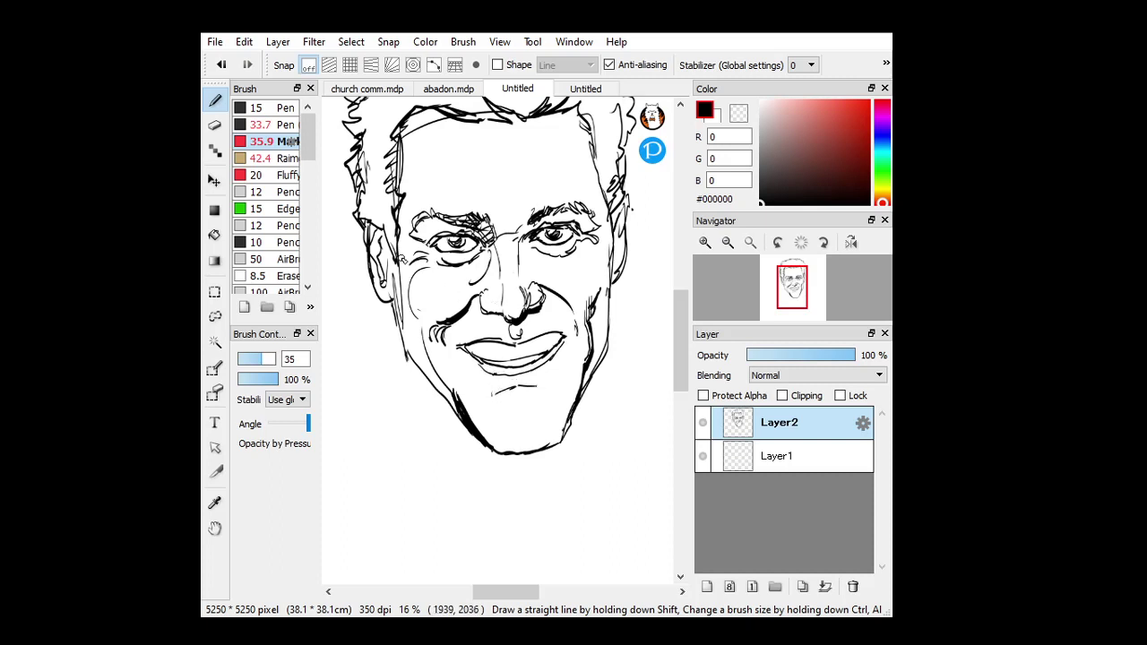
drag(491, 344, 508, 341)
key(e)
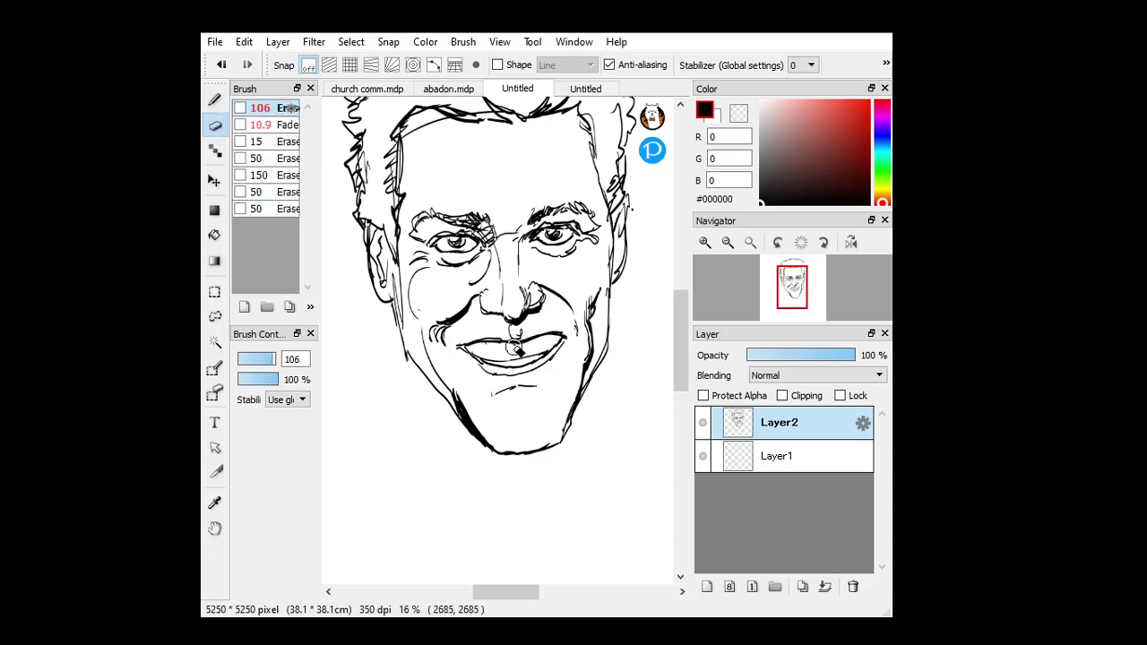
click(215, 100)
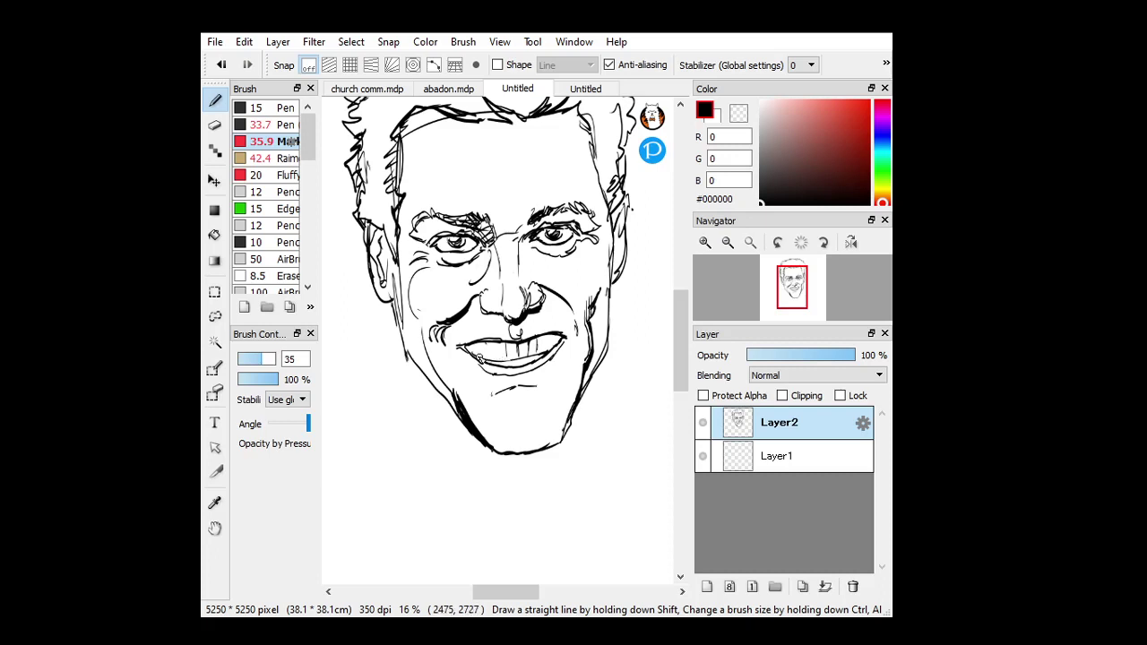
Fill the gap beneath the teeth with black, add more teeth lines, and erase the lower lip's underside with the Eraser
drag(479, 360, 542, 356)
drag(500, 344, 495, 358)
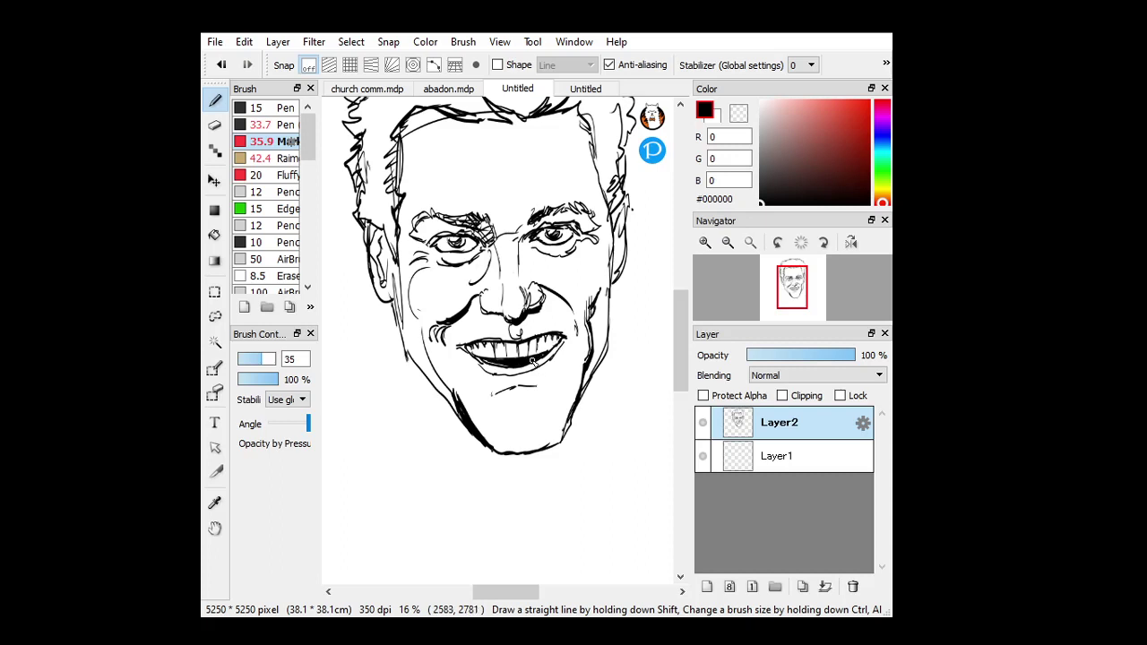
key(e)
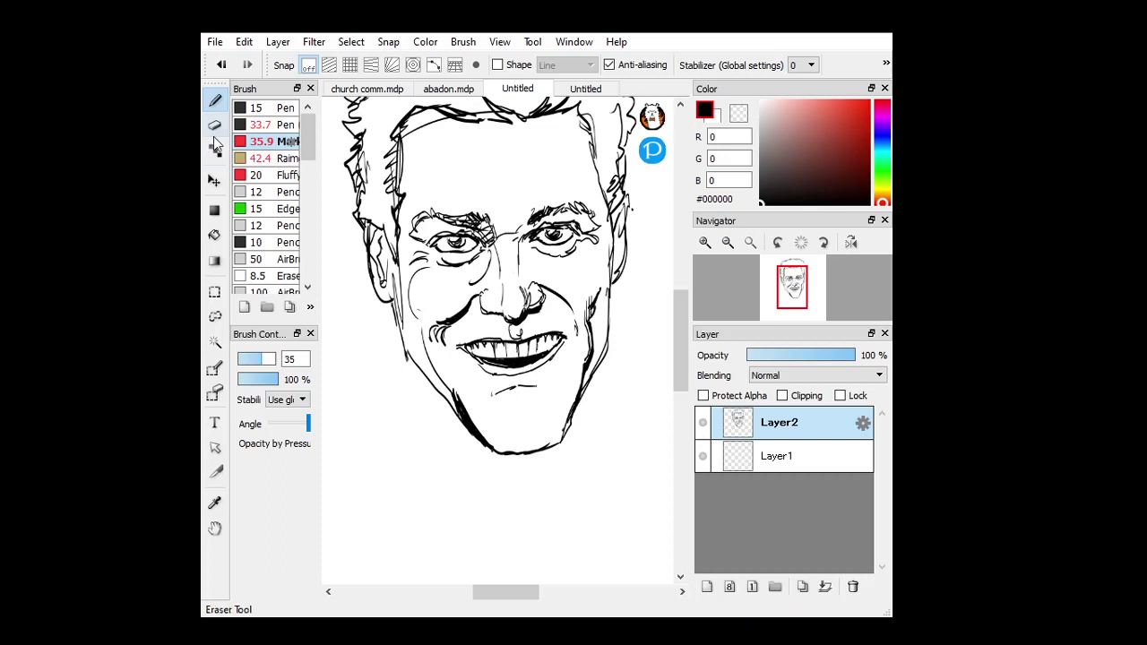
click(258, 358)
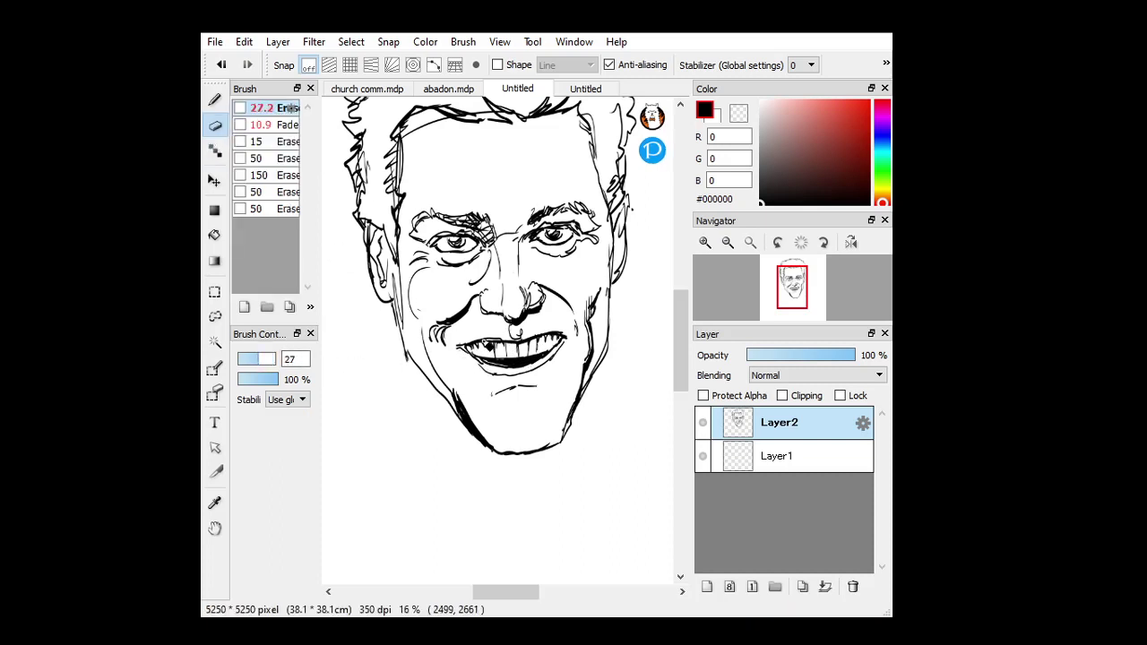
drag(470, 354, 527, 372)
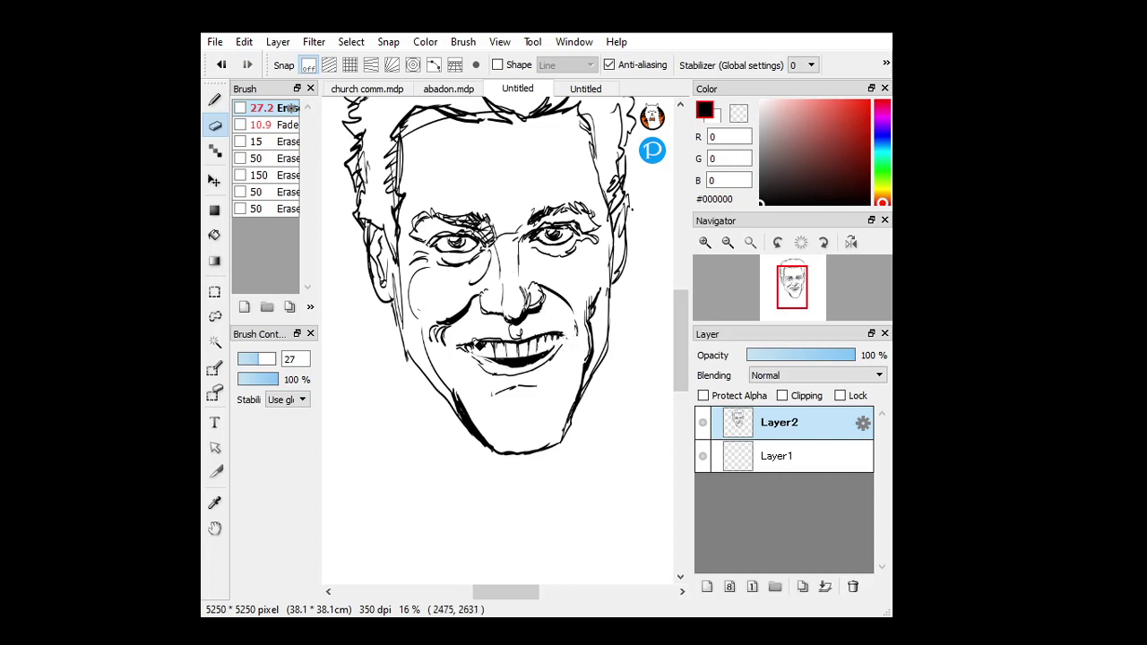
Darken the upper lip line and mouth corners with the Marker, and erase stray marks around the lower lip
key(b)
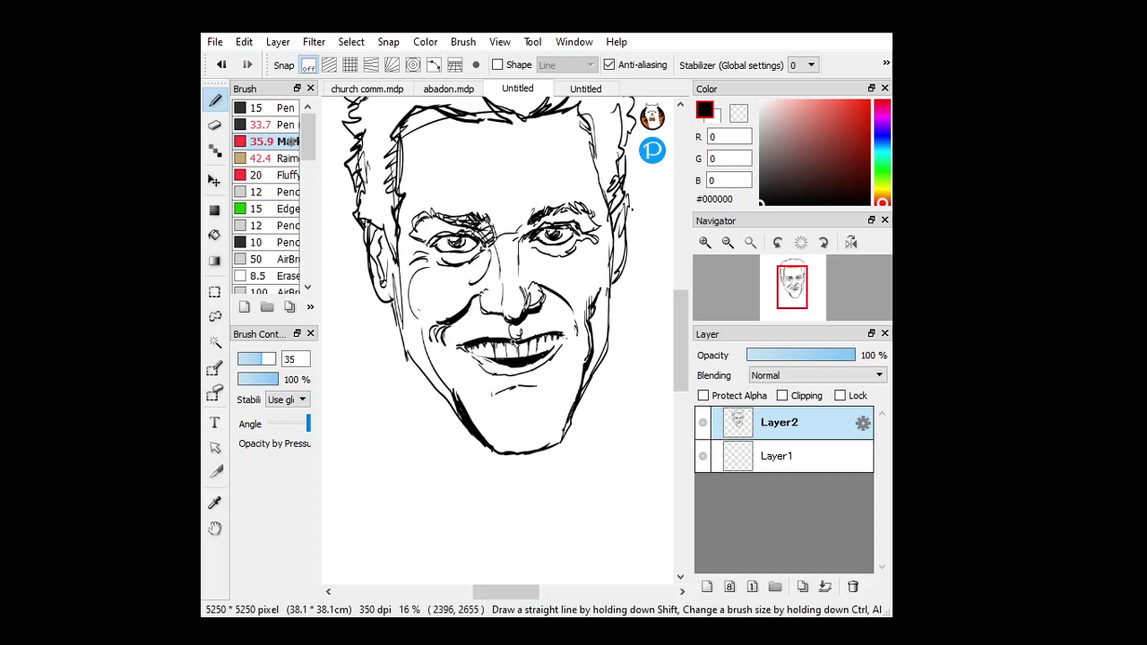
drag(520, 339, 519, 342)
click(214, 124)
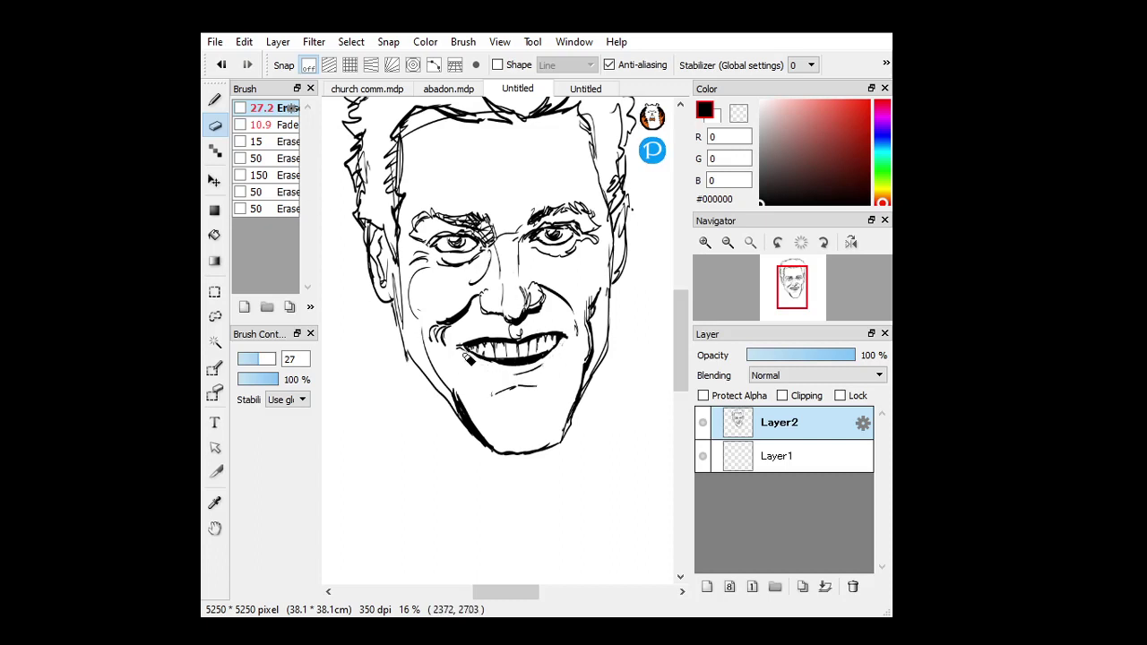
Hatch the shadow below the right side of the lower lip and add a crease line beside the left mouth corner
key(b)
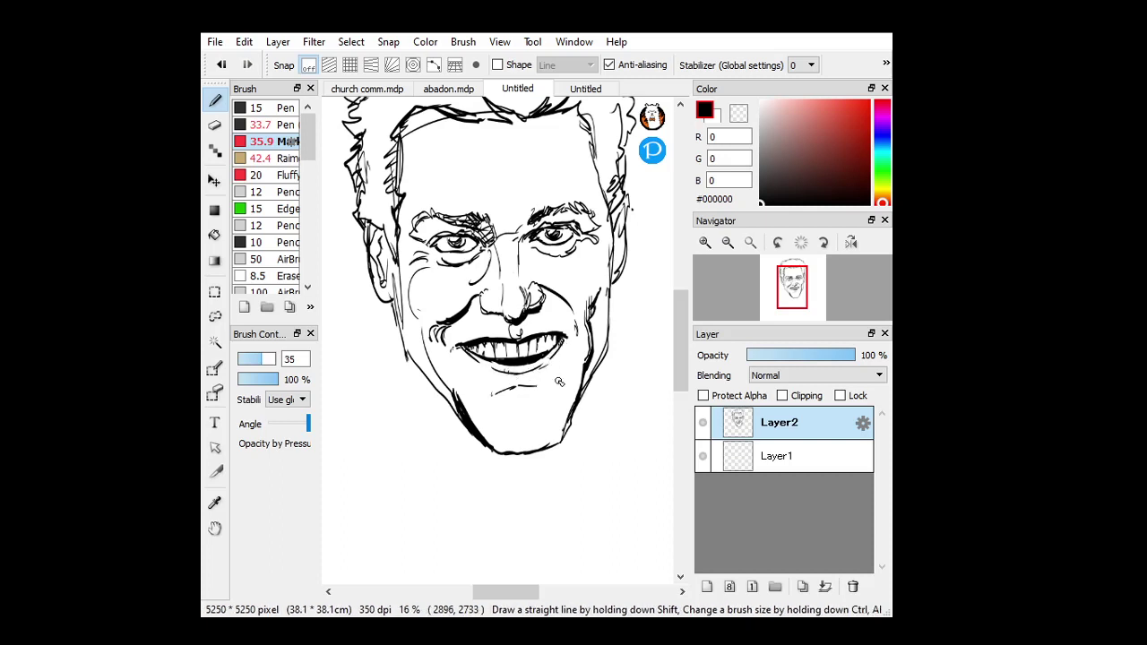
mouse_move(559, 382)
mouse_down()
mouse_move(545, 387)
mouse_move(556, 369)
mouse_move(541, 385)
mouse_up()
mouse_move(464, 375)
mouse_down()
mouse_move(455, 417)
mouse_move(476, 433)
mouse_up()
Erase the heavy shading along the left lower jaw with a larger Eraser and redraw the jaw contour in thick Marker strokes
click(214, 125)
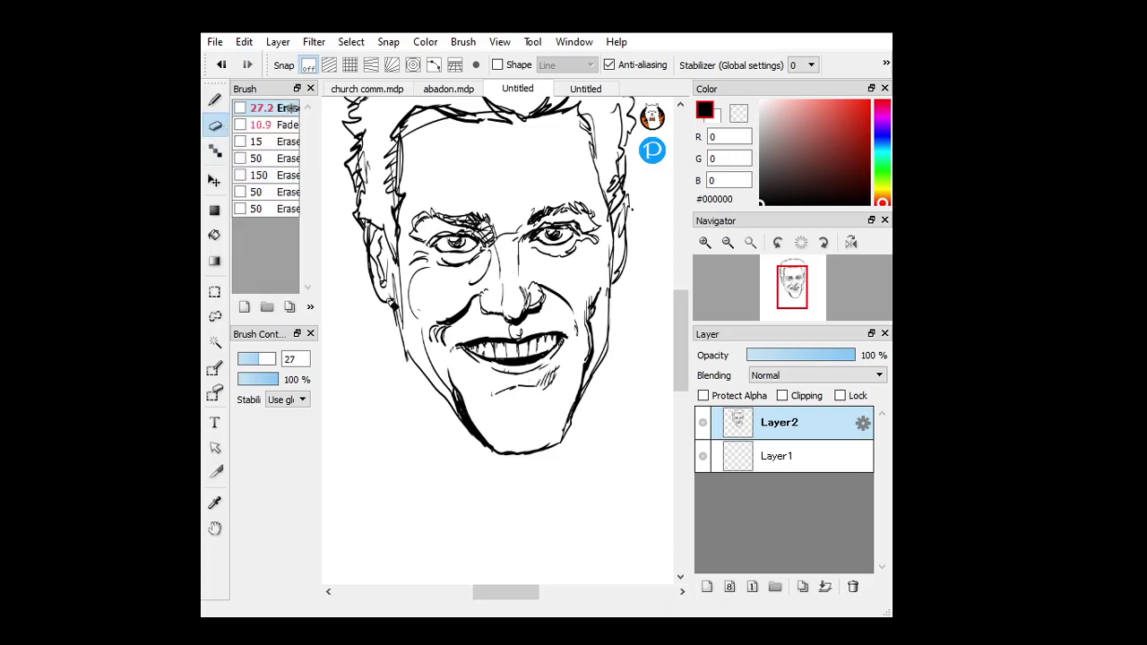
drag(460, 420, 459, 421)
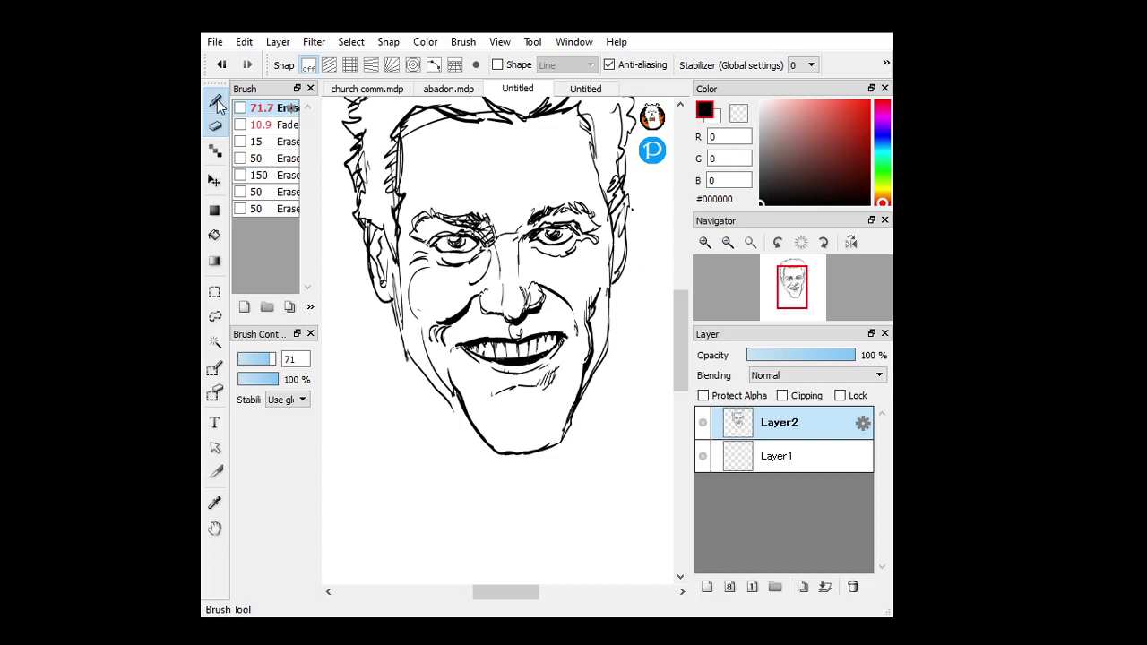
click(214, 100)
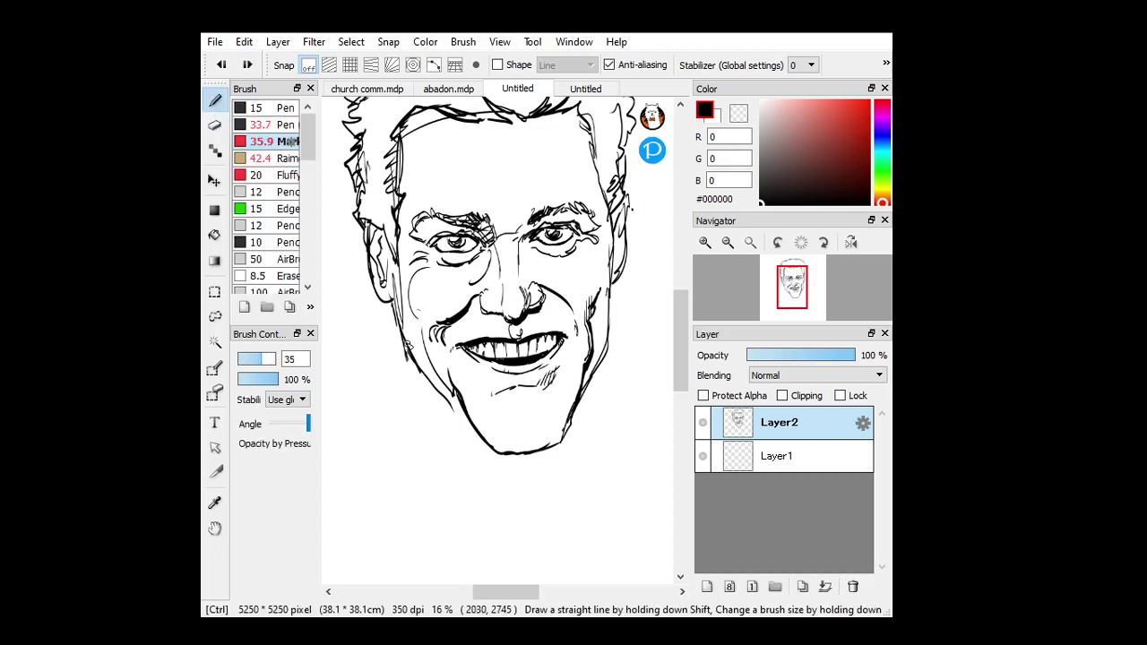
drag(408, 349, 462, 417)
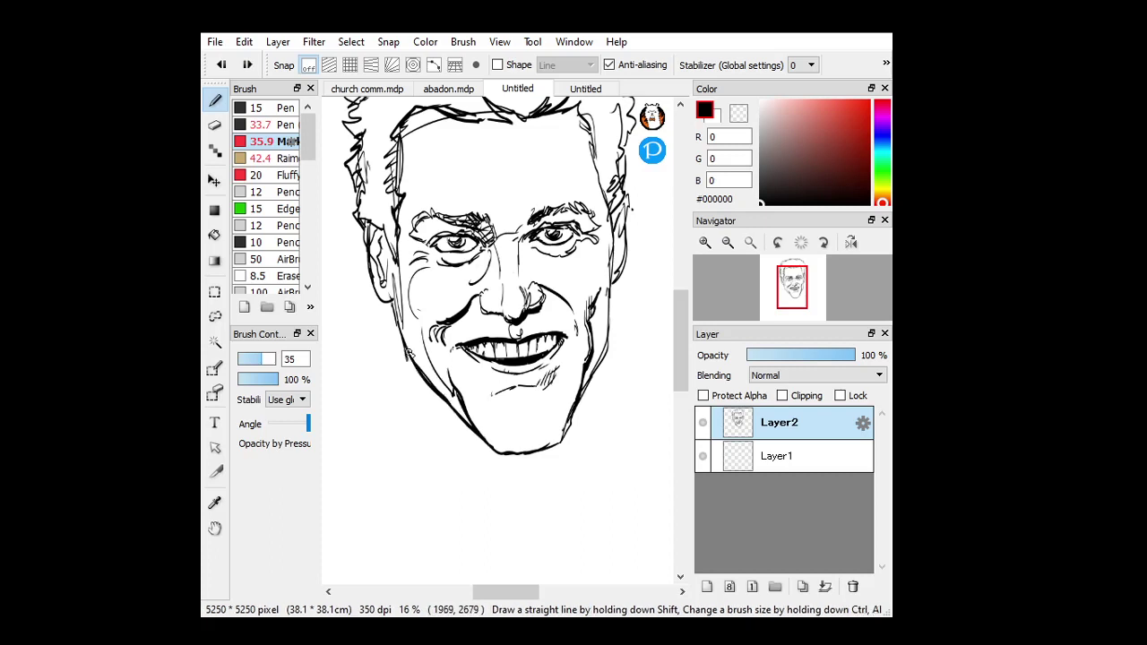
drag(417, 366, 458, 413)
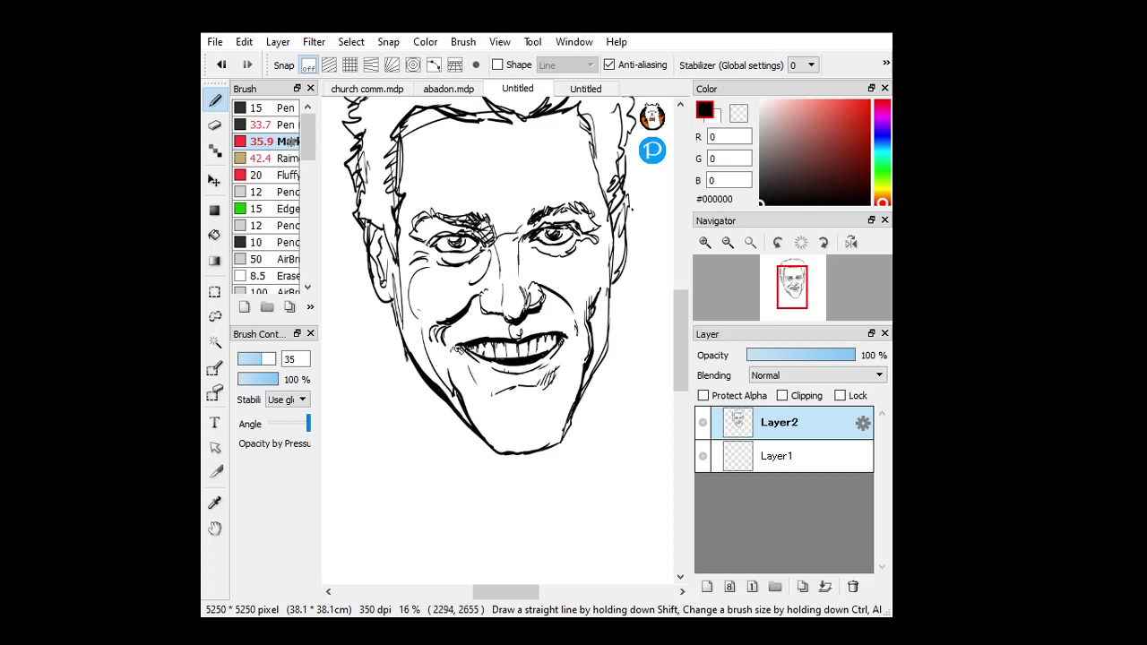
Accent the creases beside both mouth corners, and hatch between the nose and right smile fold with the Marker at 13.1 px
drag(451, 348, 441, 338)
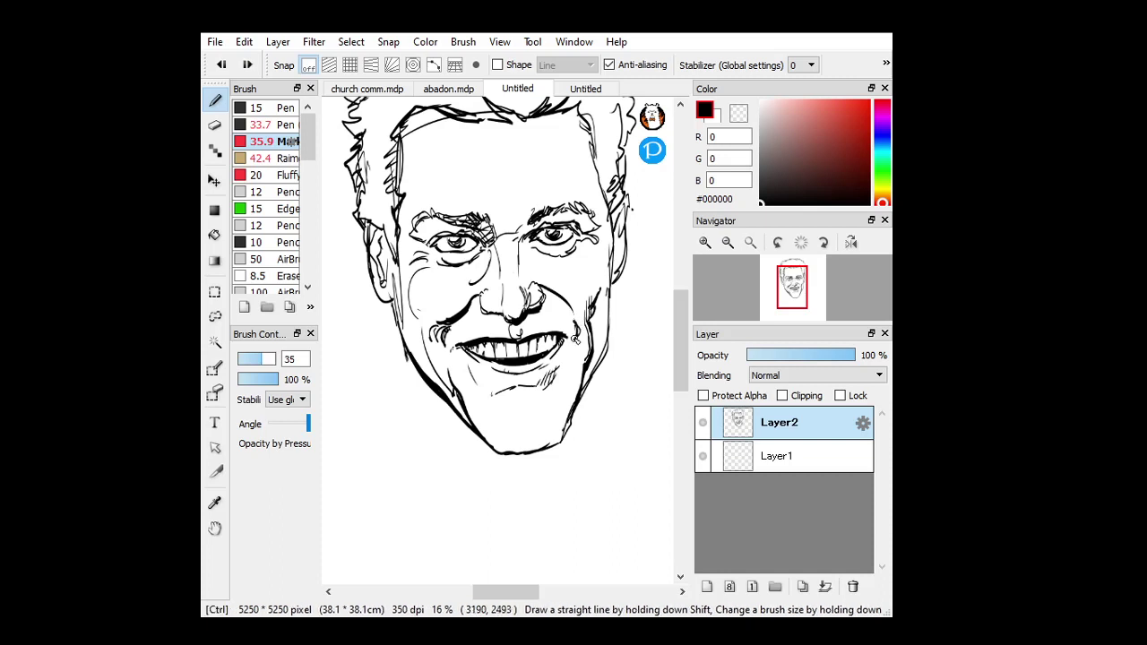
drag(570, 324, 553, 304)
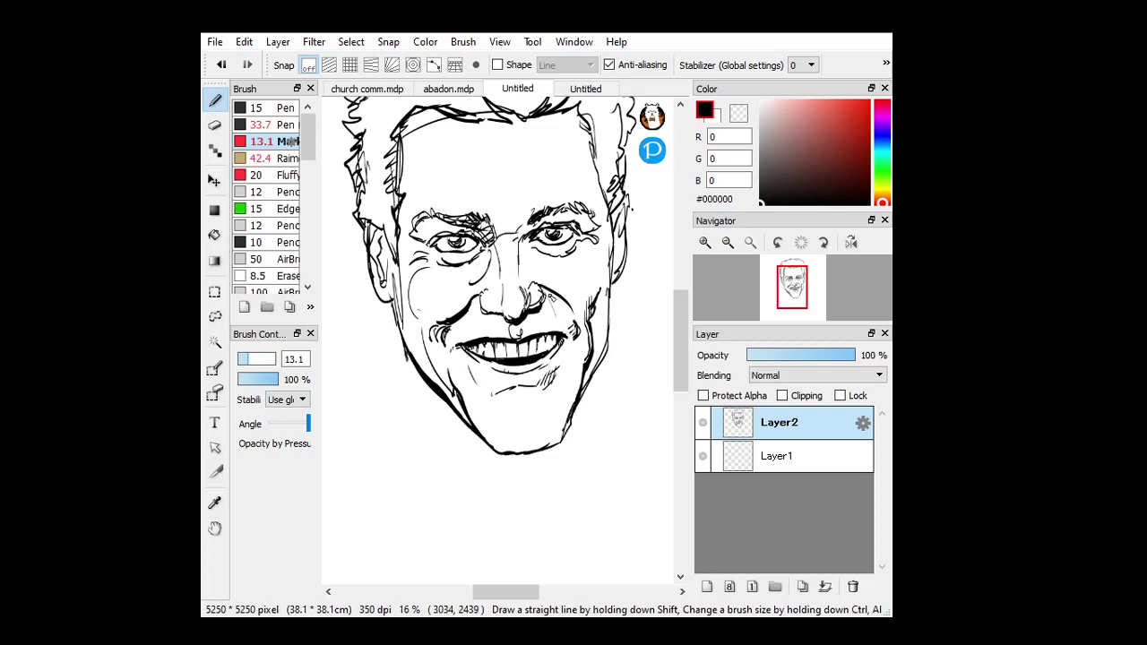
drag(554, 295, 573, 318)
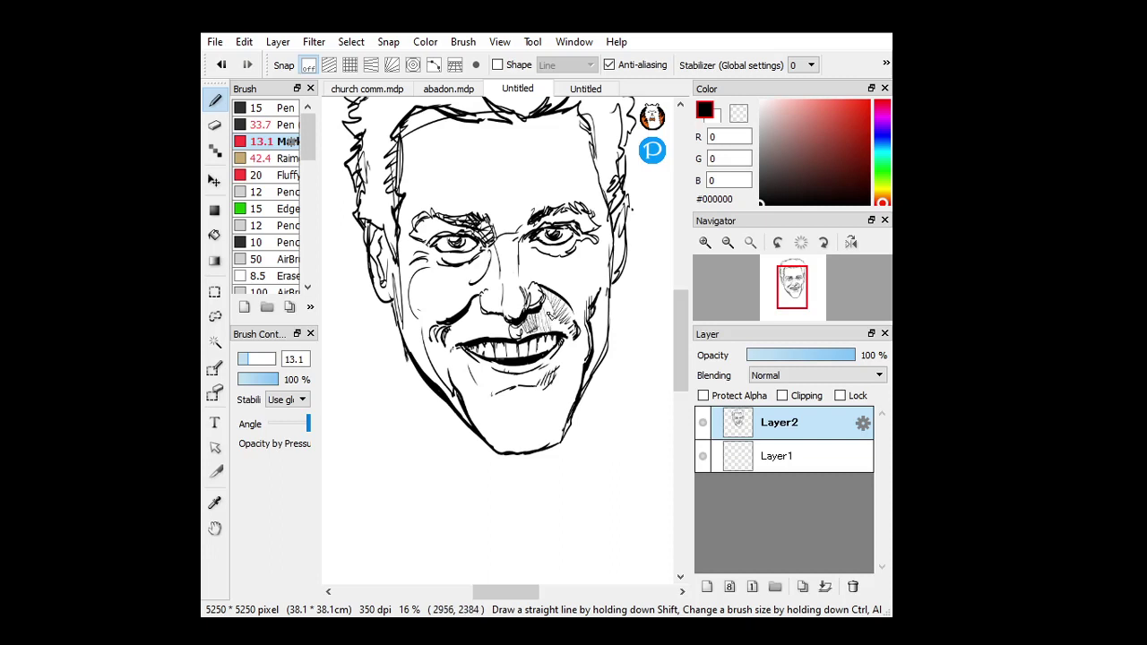
Hatch shading below the mouth, on the chin, along the right jaw and across the left cheek
drag(557, 358, 541, 391)
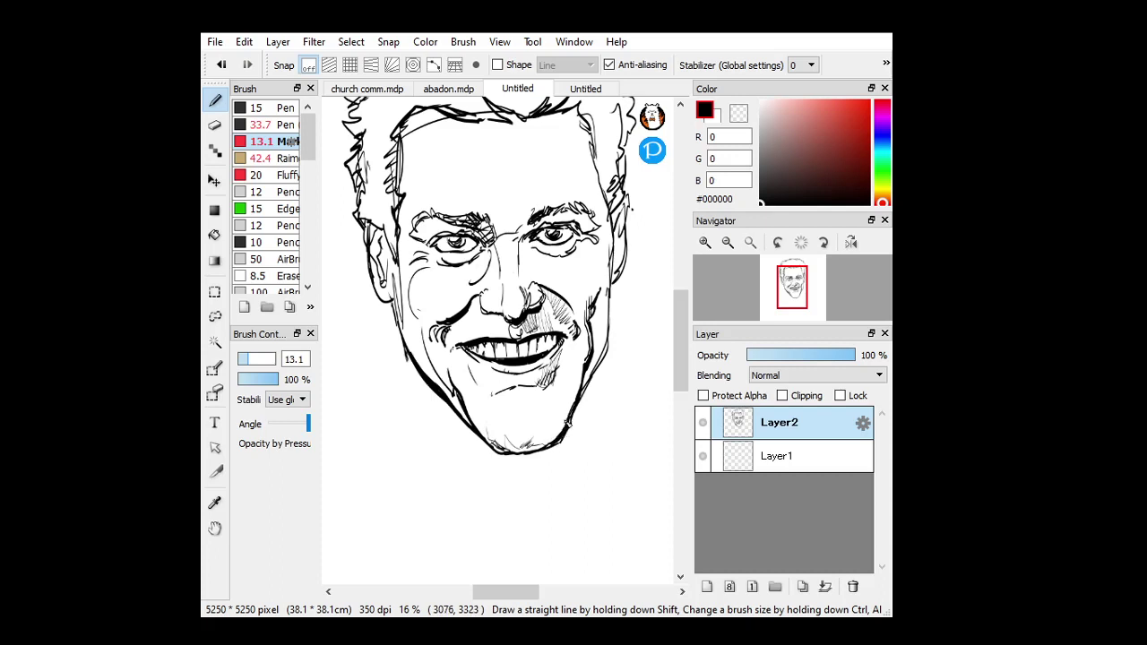
mouse_move(568, 388)
mouse_down()
mouse_move(574, 400)
mouse_move(575, 384)
mouse_up()
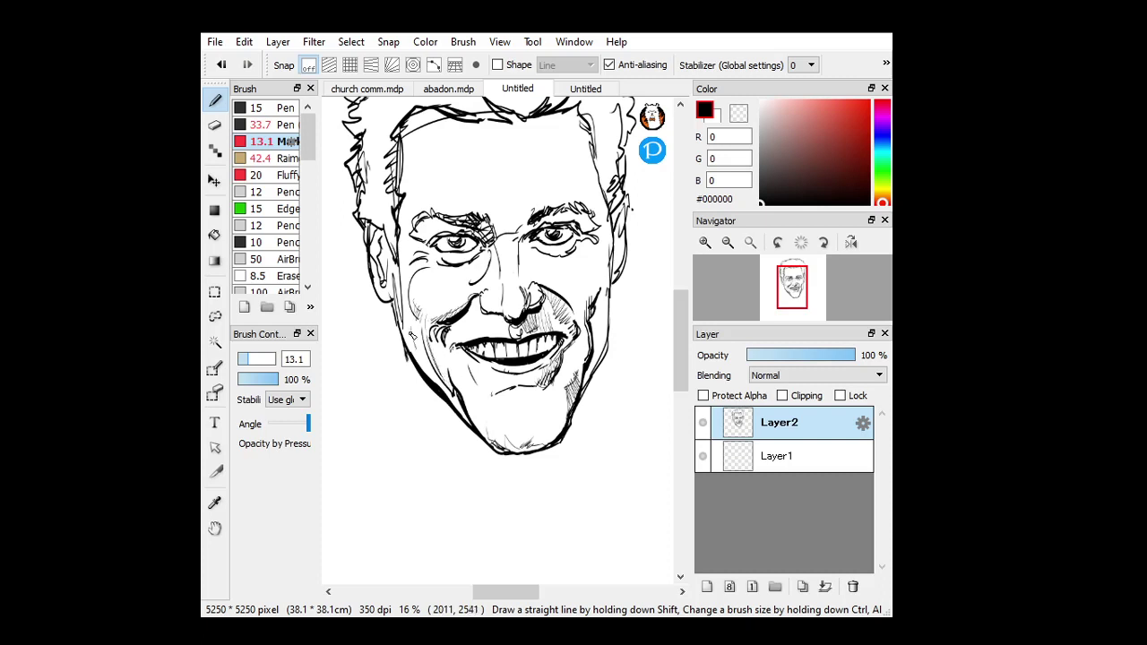
mouse_move(410, 335)
mouse_down()
mouse_move(453, 396)
mouse_move(439, 352)
mouse_up()
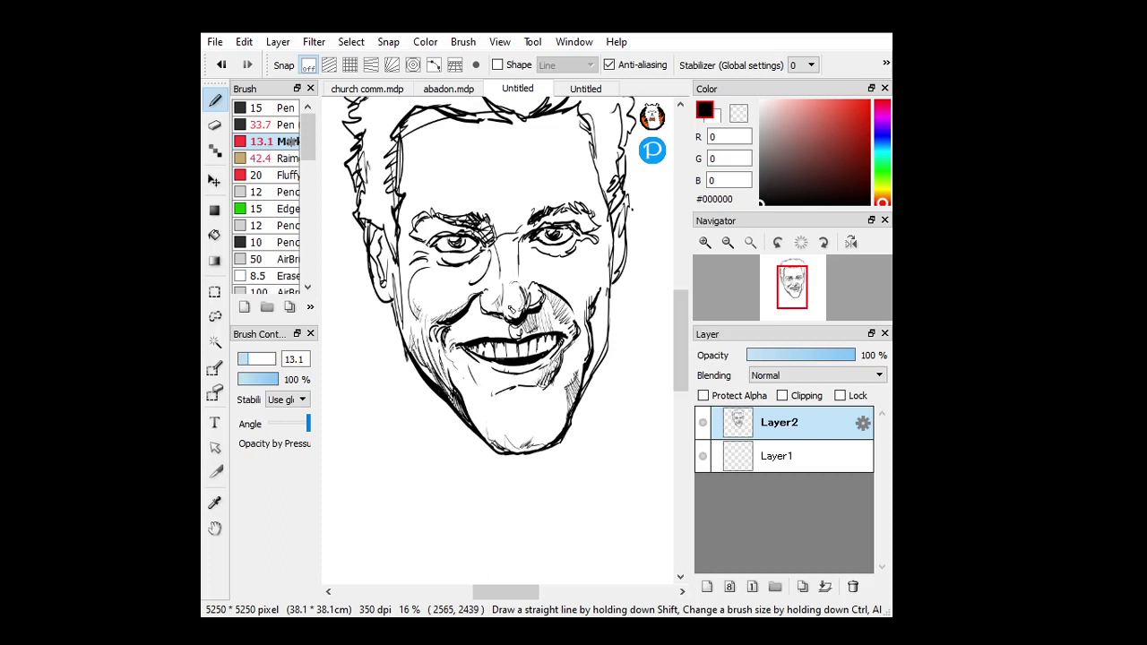
Hatch the right side of the nose bridge and darken both eyebrows and the inner right eye socket
mouse_move(524, 253)
mouse_down()
mouse_move(543, 279)
mouse_move(535, 258)
mouse_up()
drag(499, 208, 525, 242)
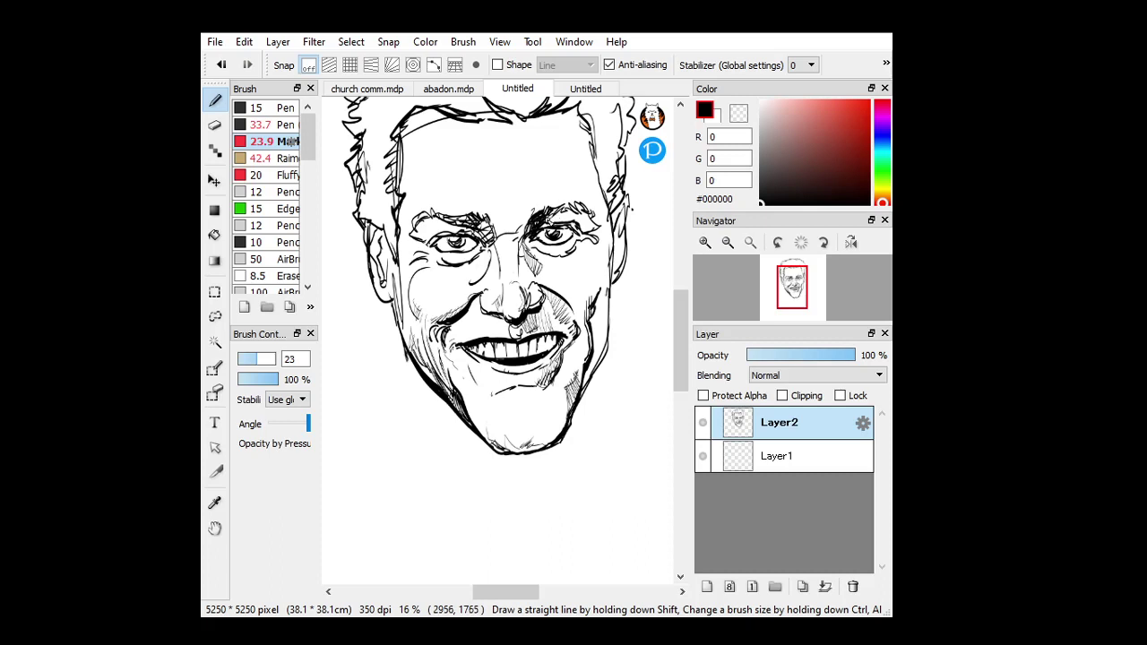
drag(553, 213, 544, 241)
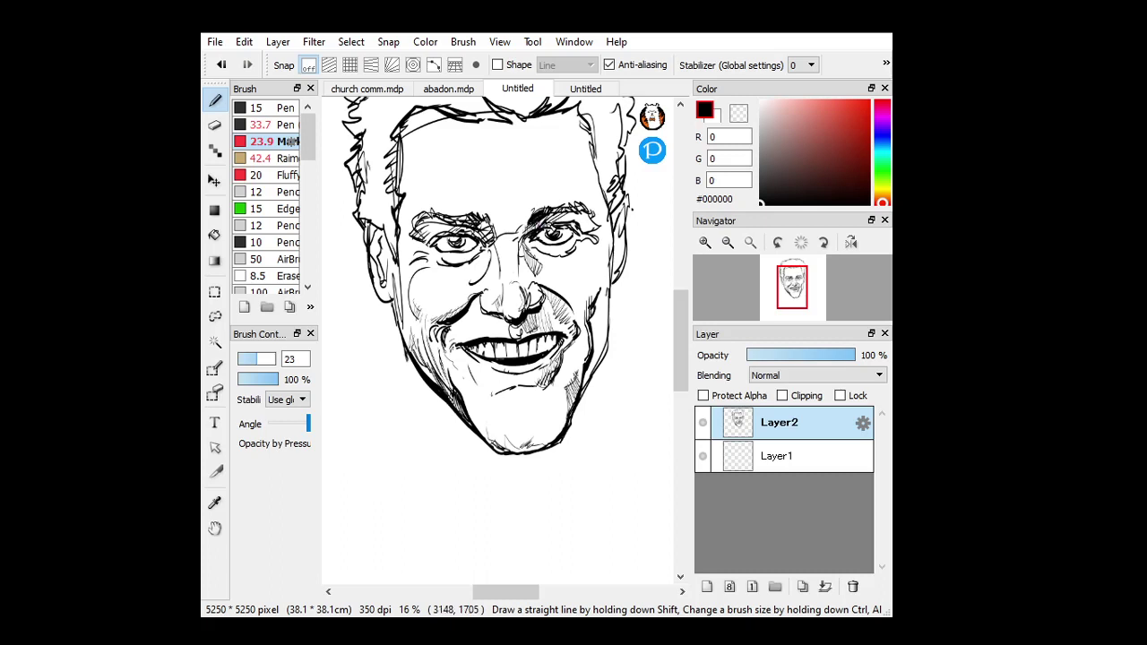
drag(582, 220, 589, 223)
Hatch the right temple from the hairline to the eye and thicken the right cheek and jaw contour
scroll(598, 238, down, 1)
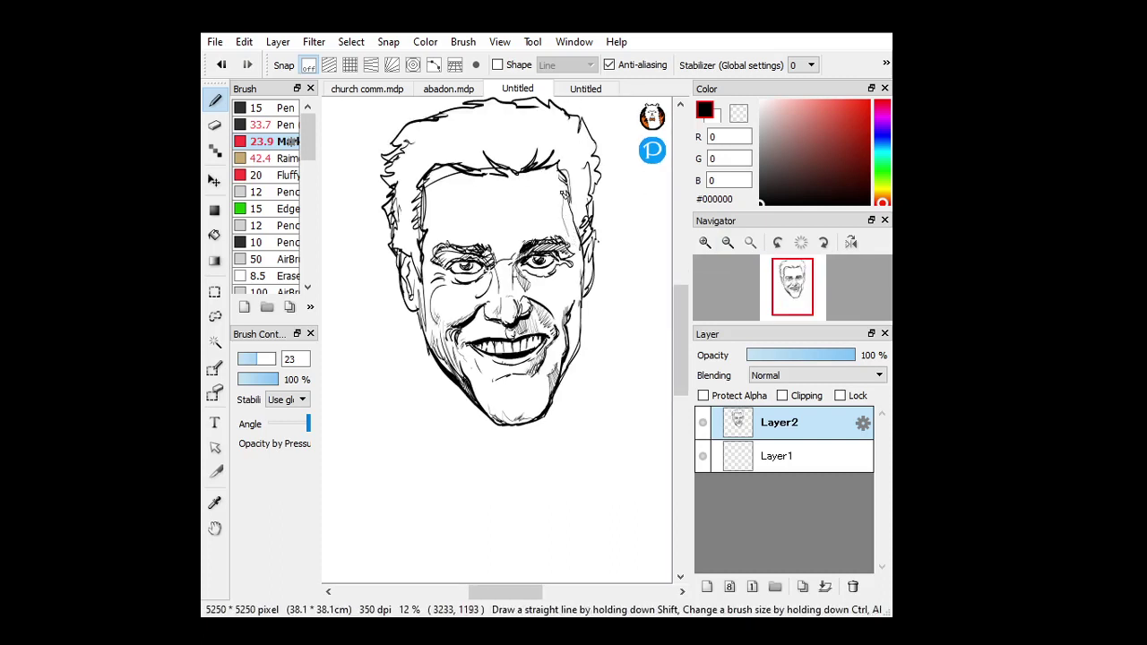
mouse_move(568, 201)
mouse_down()
mouse_move(560, 195)
mouse_move(574, 268)
mouse_up()
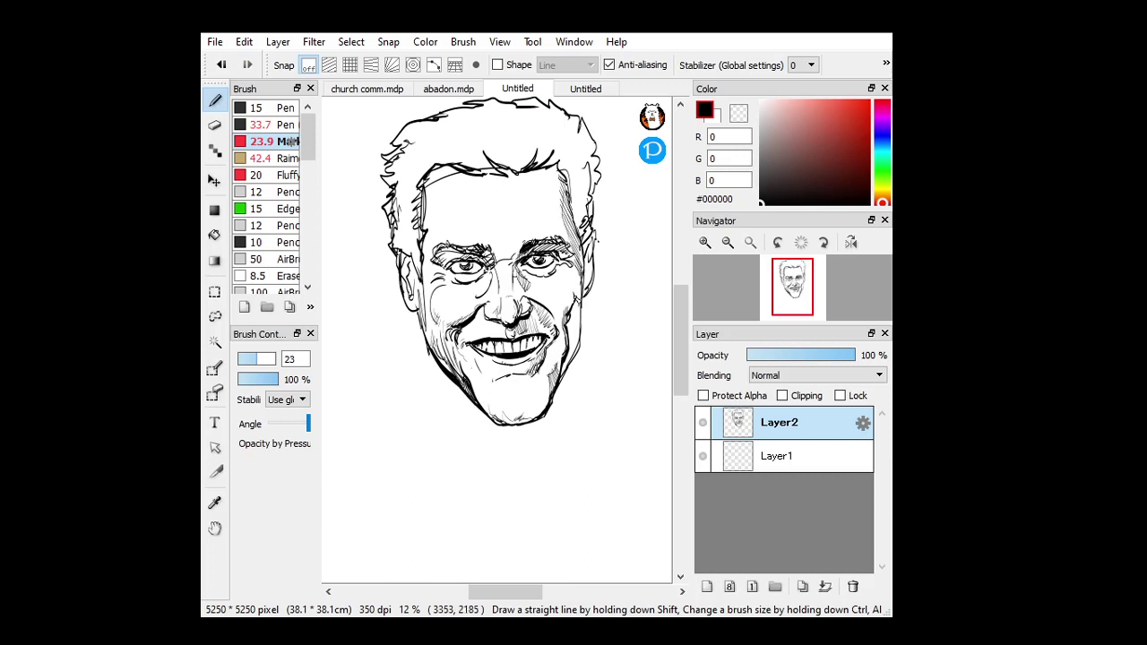
mouse_move(585, 303)
mouse_down()
mouse_move(573, 360)
mouse_move(578, 324)
mouse_up()
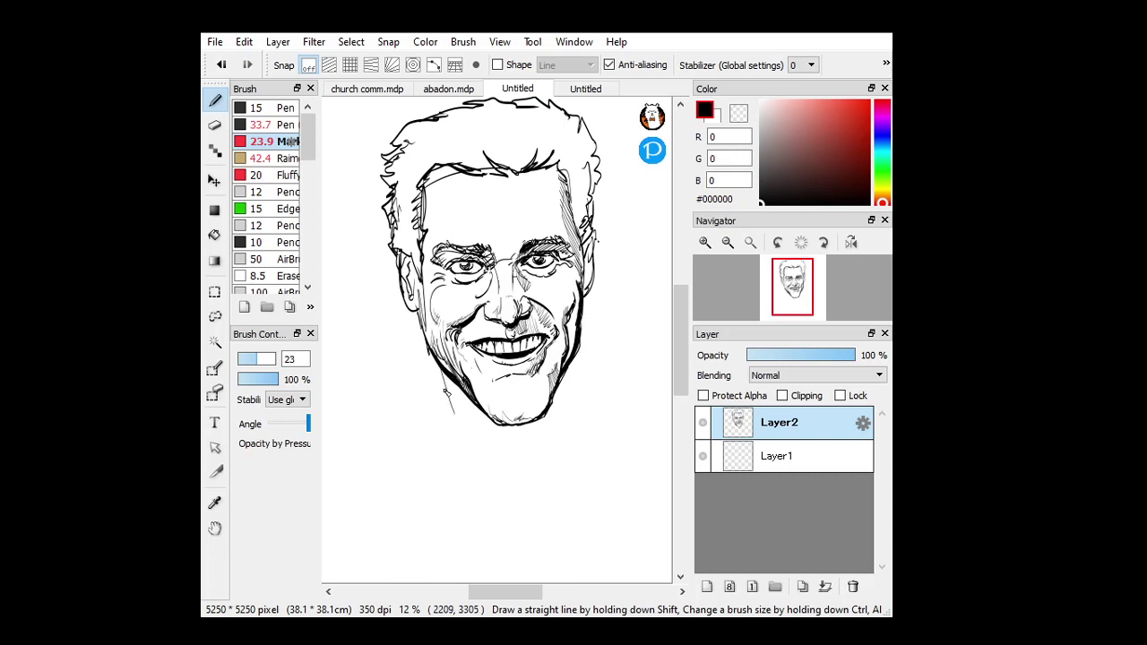
Draw the neck lines on both sides of the jaw and a V-shaped collar beneath the chin, redoing the right neck line
click(452, 422)
mouse_move(453, 425)
mouse_down()
mouse_move(509, 487)
mouse_move(578, 414)
mouse_up()
drag(581, 349, 582, 408)
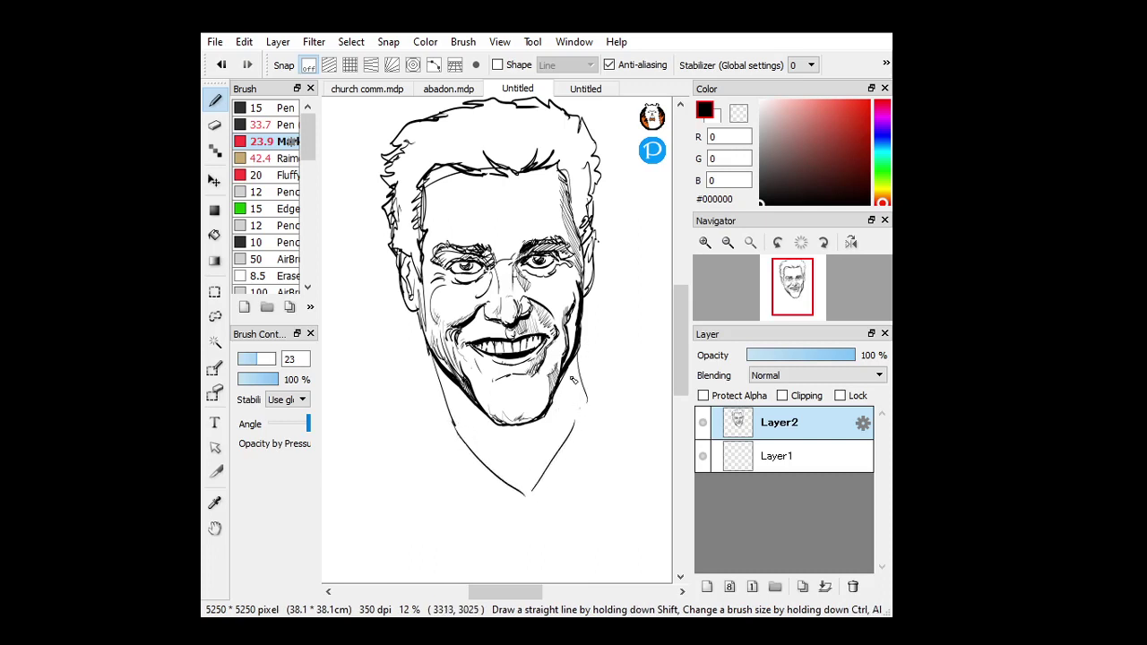
key(ctrl+z)
drag(584, 330, 588, 405)
Outline a shadow beneath the chin and right jaw and fill it with black using the Bucket tool
mouse_move(584, 353)
mouse_down()
mouse_move(557, 435)
mouse_move(505, 427)
mouse_move(537, 448)
mouse_move(554, 438)
mouse_move(519, 431)
mouse_move(554, 435)
mouse_move(544, 451)
mouse_move(500, 426)
mouse_up()
key(ctrl+z)
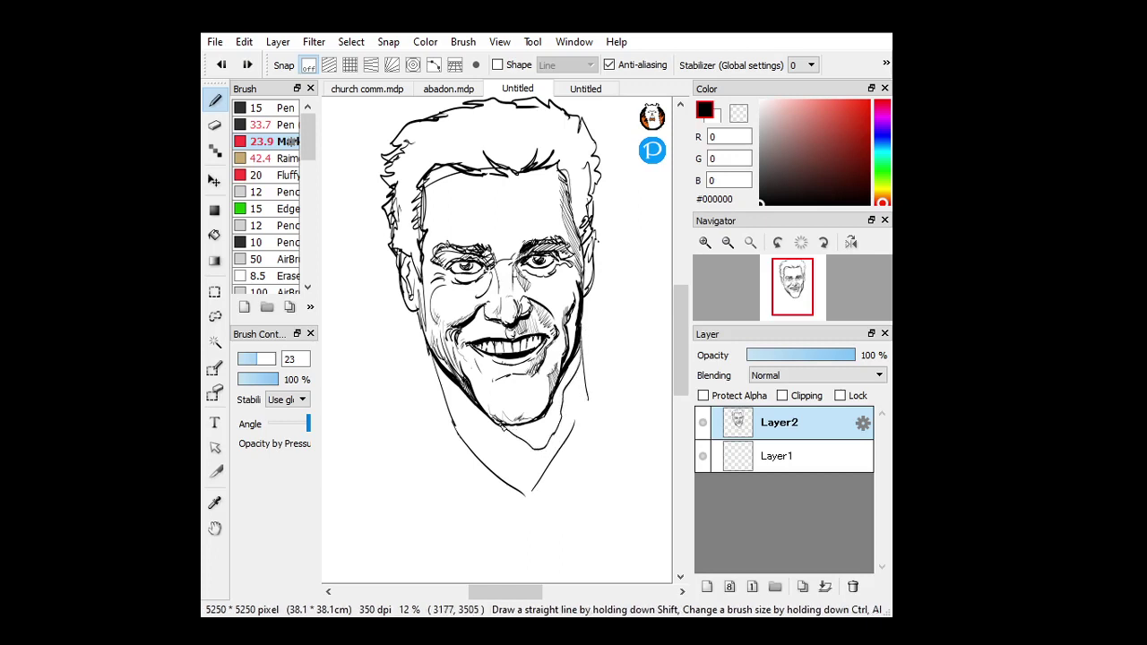
click(214, 235)
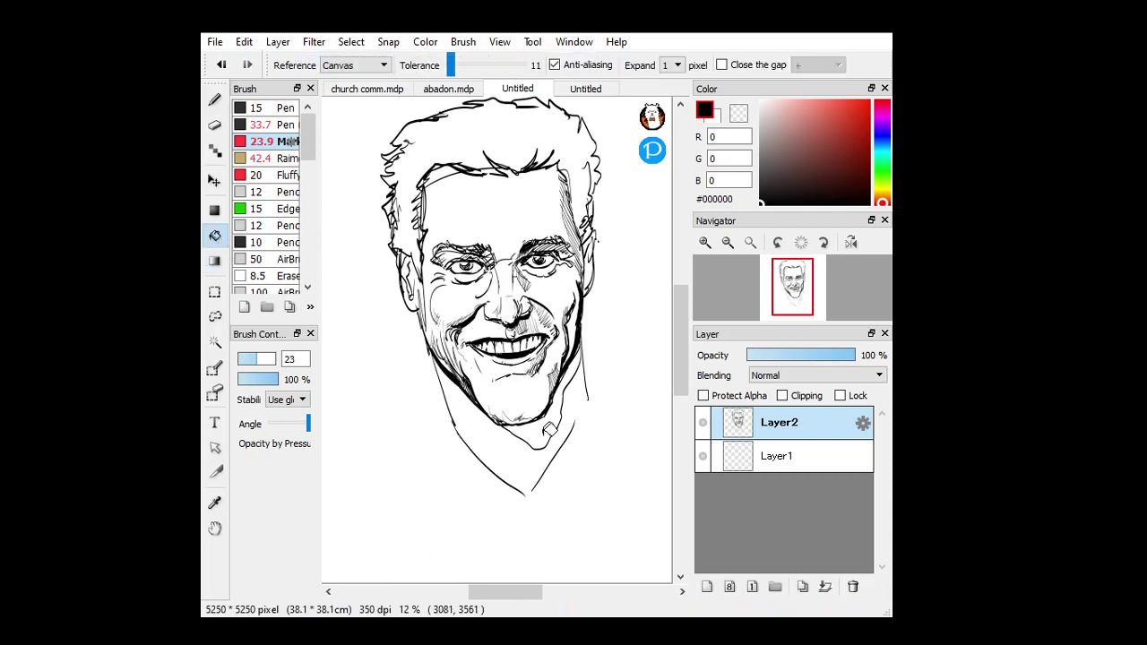
click(548, 426)
Hatch the neck to the left of the chin shadow and add shading strokes around the chin with the Marker
click(215, 101)
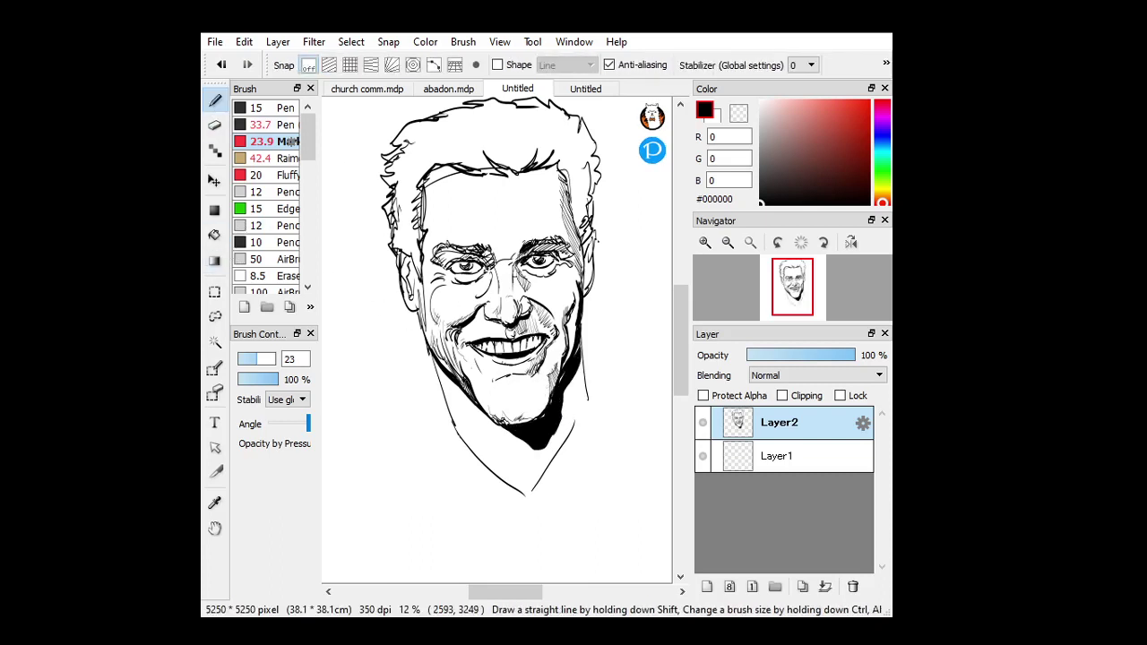
mouse_move(459, 387)
mouse_down()
mouse_move(518, 461)
mouse_move(482, 430)
mouse_move(537, 460)
mouse_up()
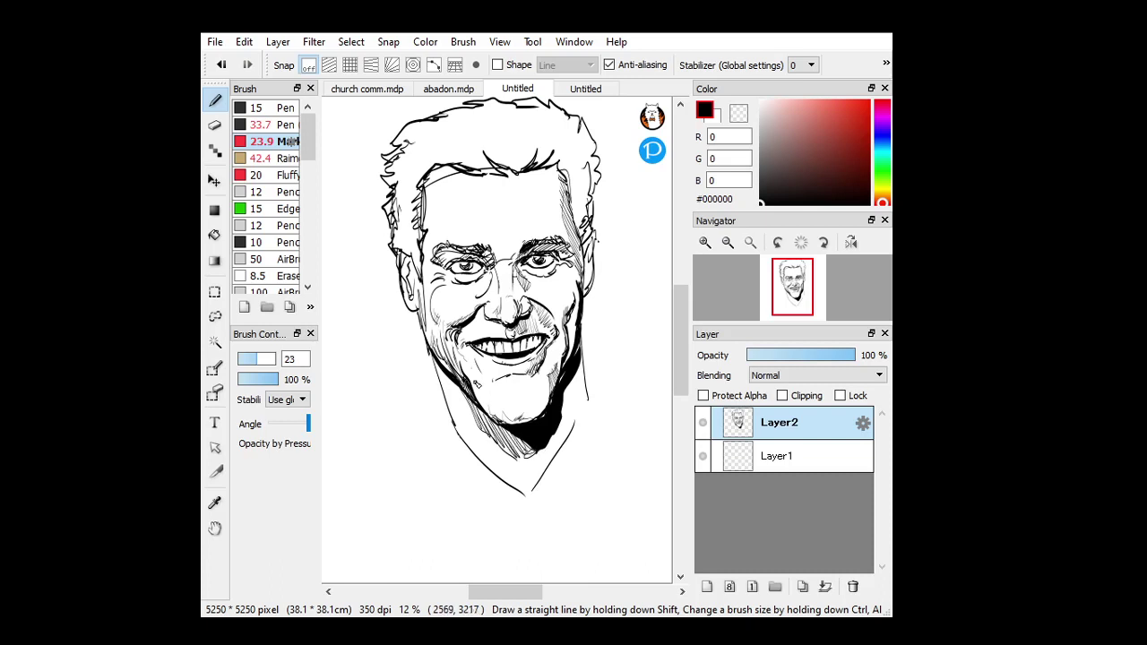
mouse_move(483, 410)
mouse_down()
mouse_move(542, 419)
mouse_move(513, 437)
mouse_move(486, 433)
mouse_move(483, 419)
mouse_move(492, 434)
mouse_move(543, 425)
mouse_up()
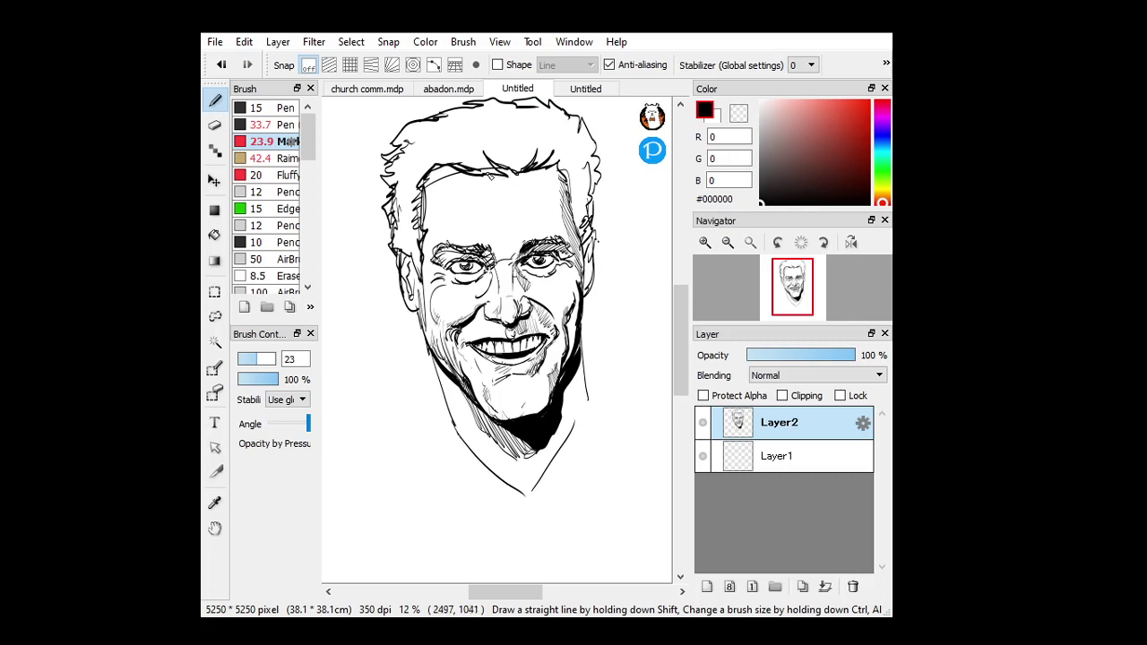
Reinforce the hairline, close the hair outline on the right with the Marker, and fill the hair with black
drag(506, 169, 439, 167)
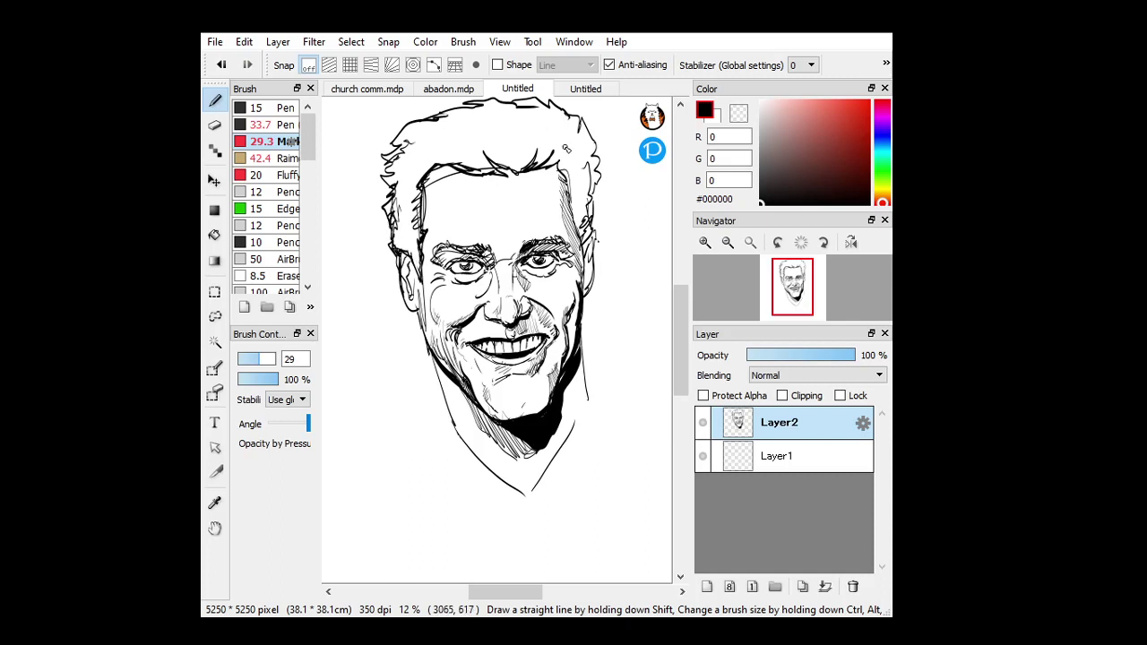
drag(592, 235, 600, 168)
click(214, 235)
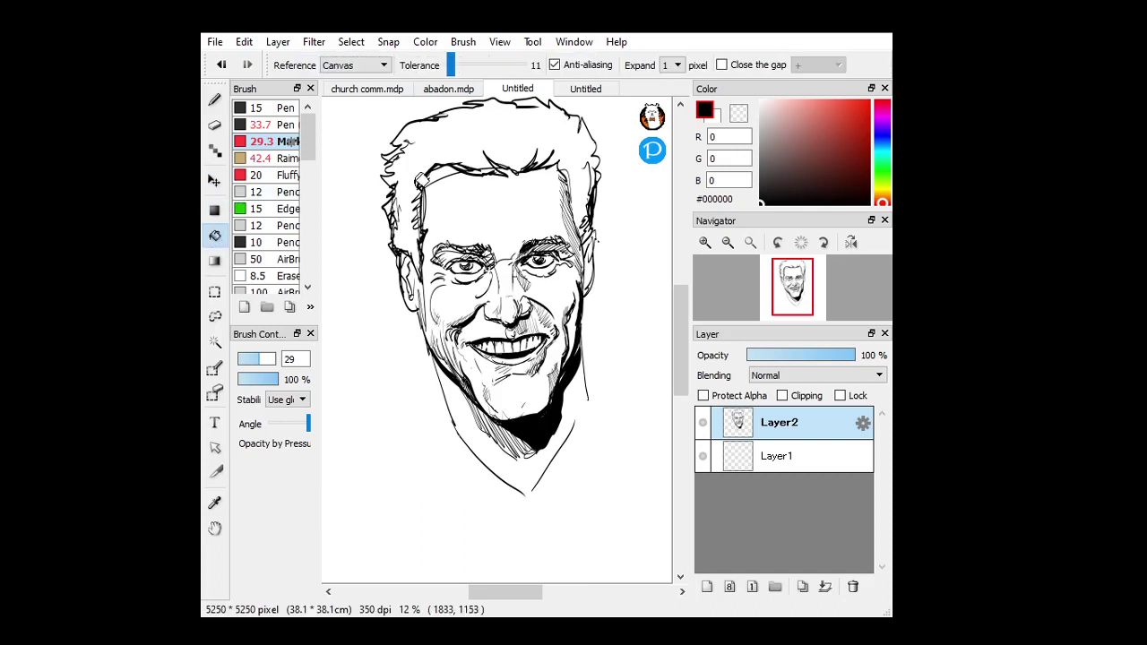
click(439, 164)
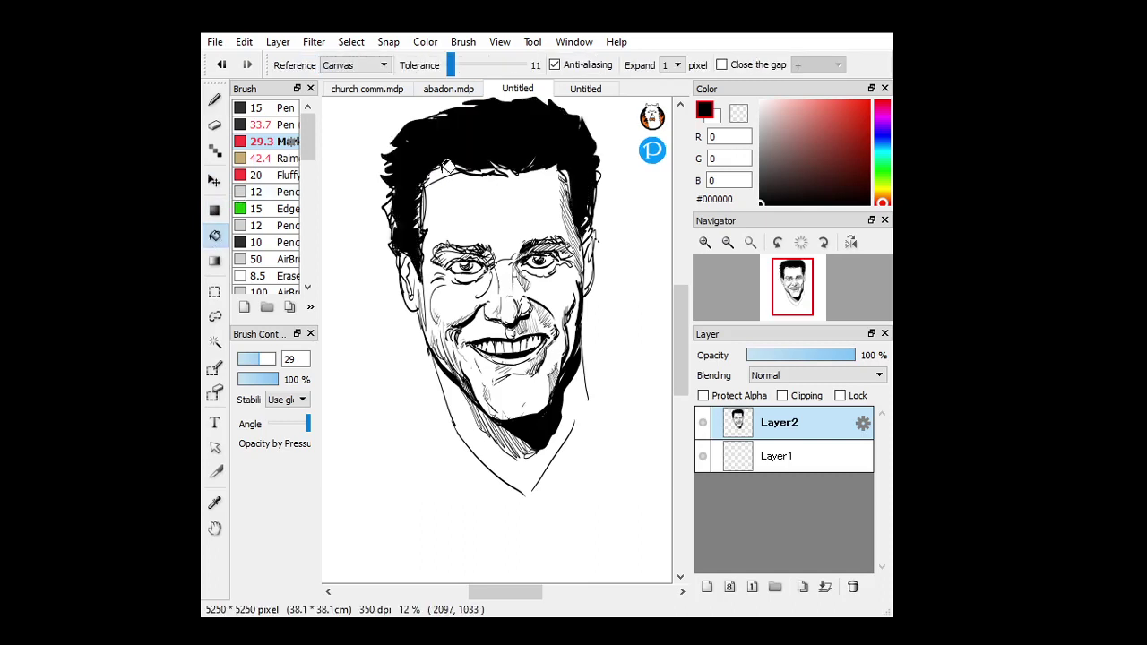
Clean up stray lines along the forehead hairline with the Eraser and flip the canvas view horizontally
key(e)
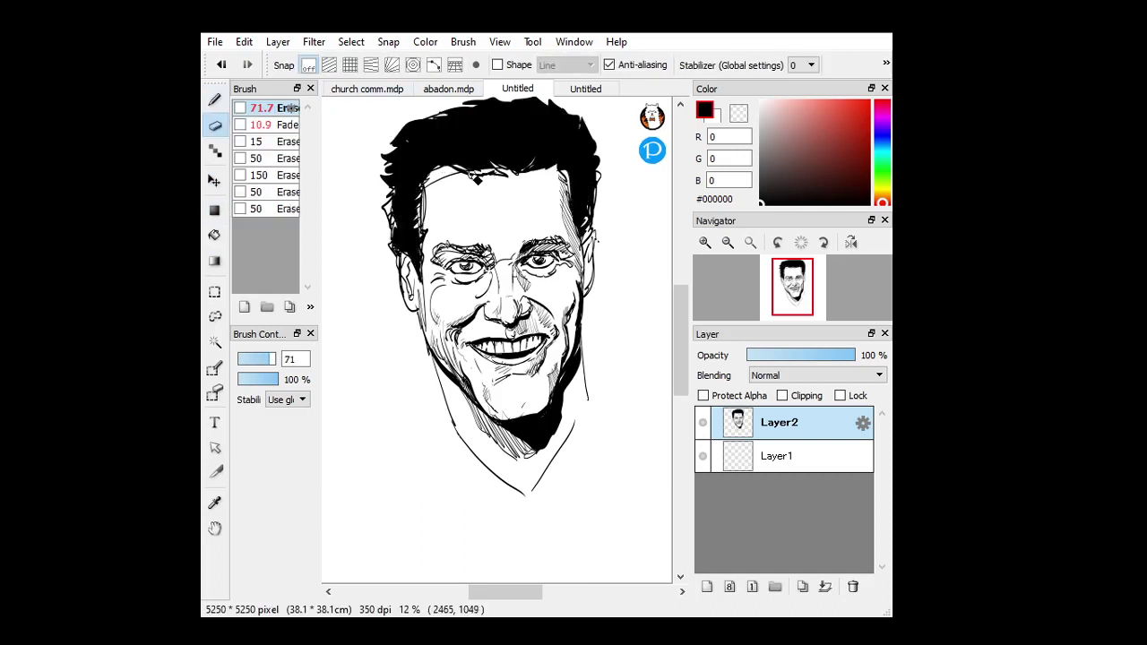
click(728, 243)
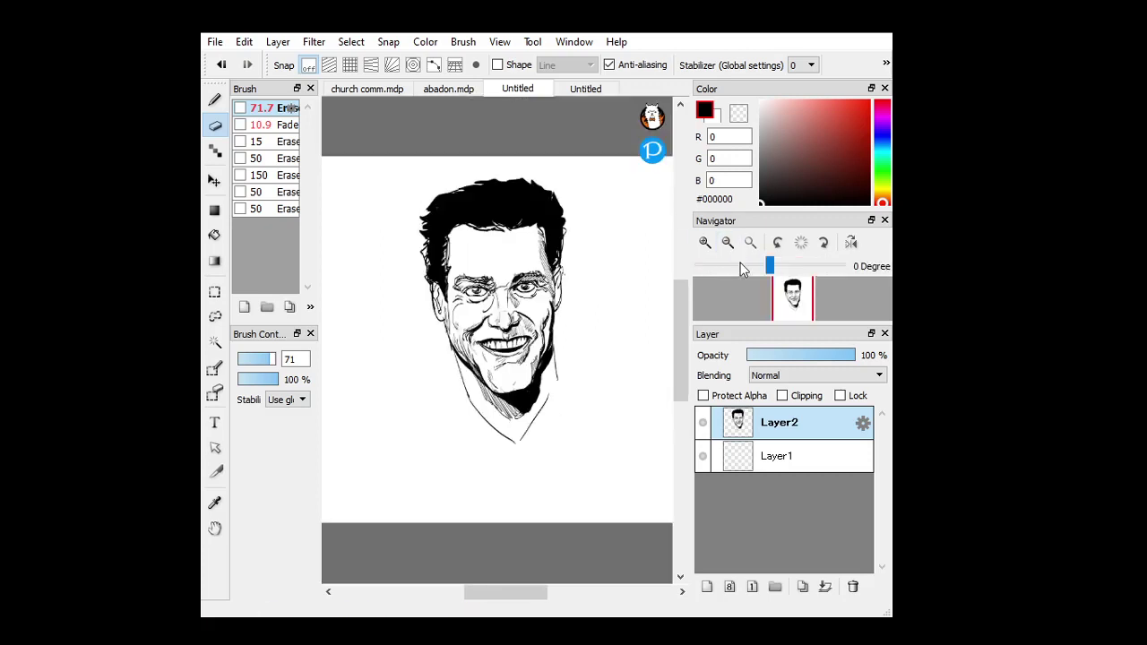
click(851, 244)
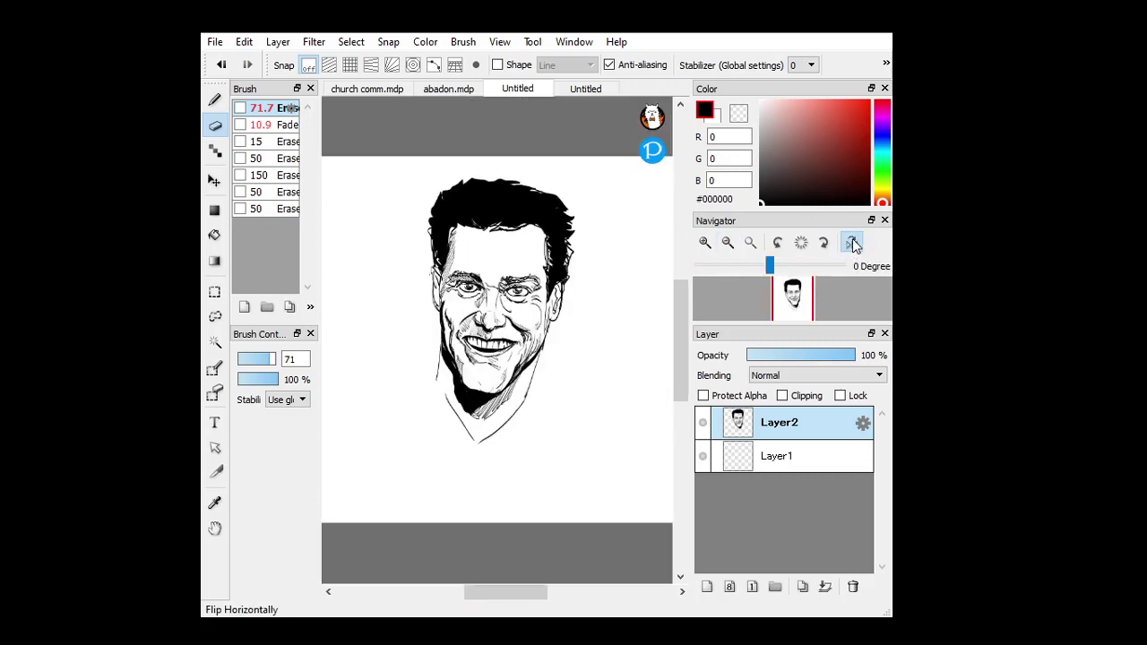
Lasso the eye on the right of the flipped portrait, transform it slightly toward the nose, and clear the selection
click(705, 243)
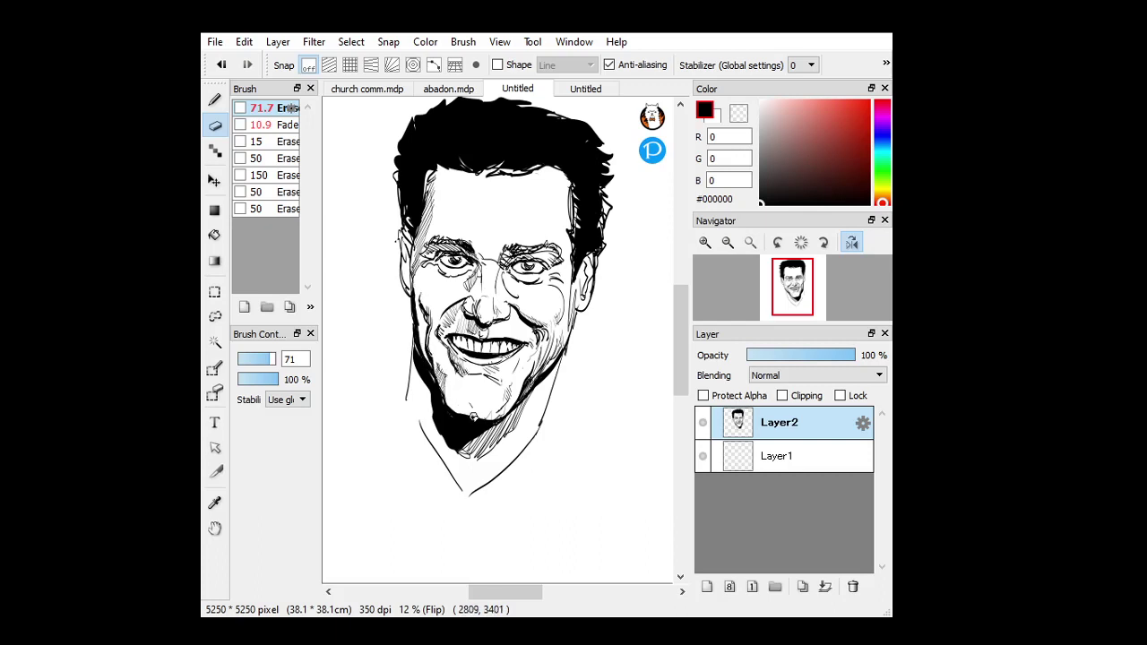
mouse_move(755, 257)
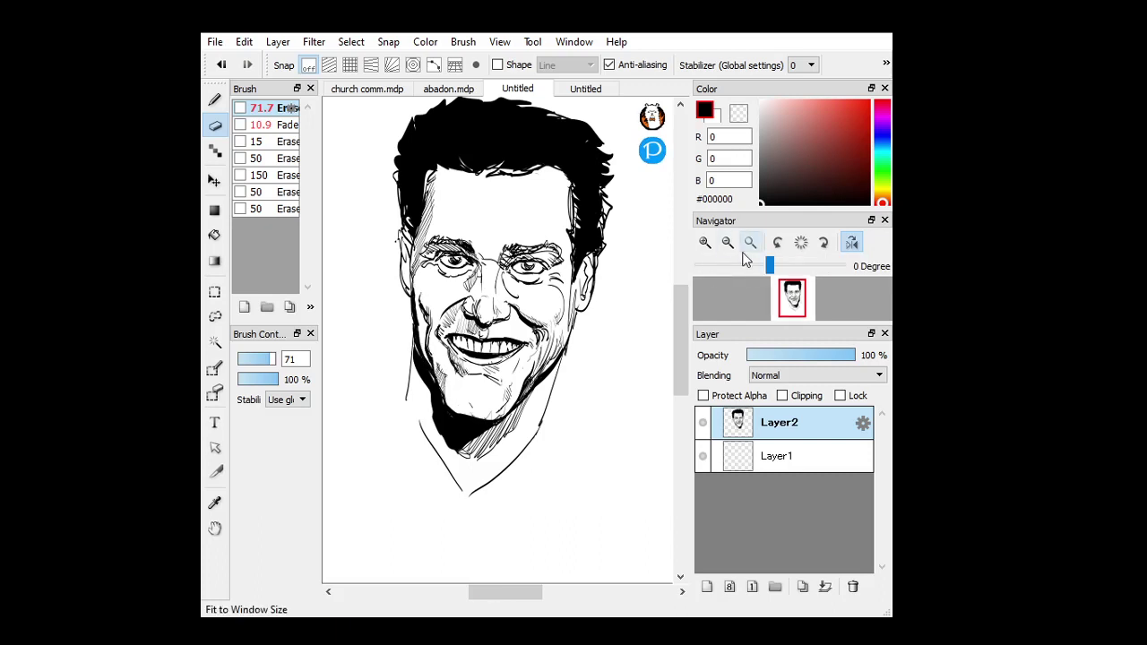
click(851, 243)
click(851, 242)
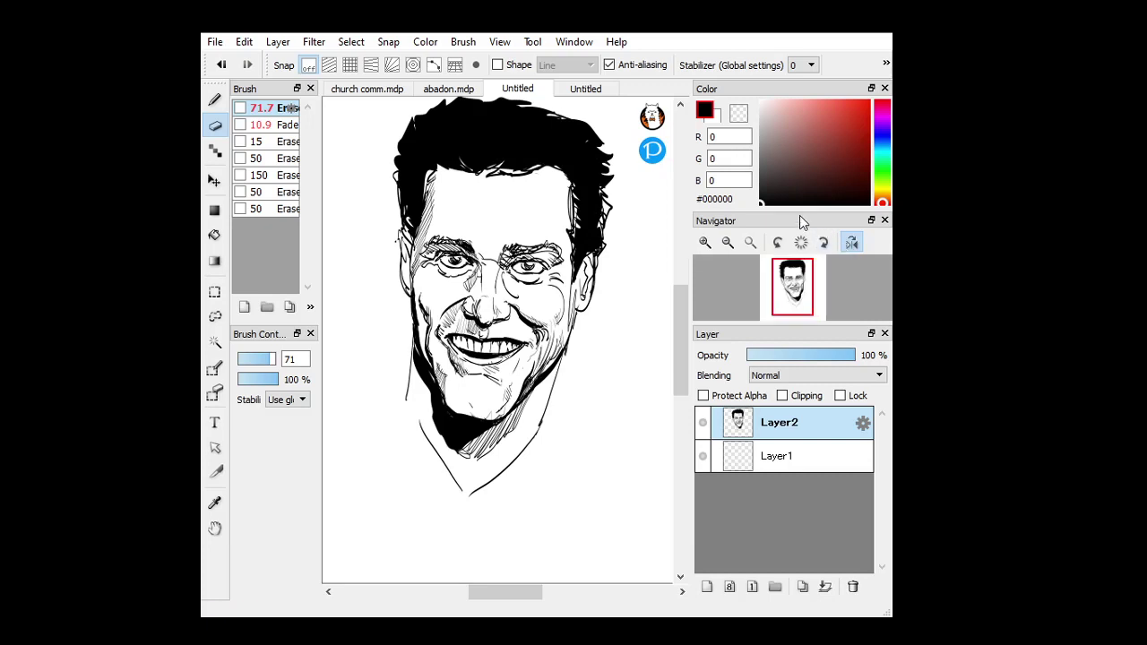
click(215, 101)
click(704, 242)
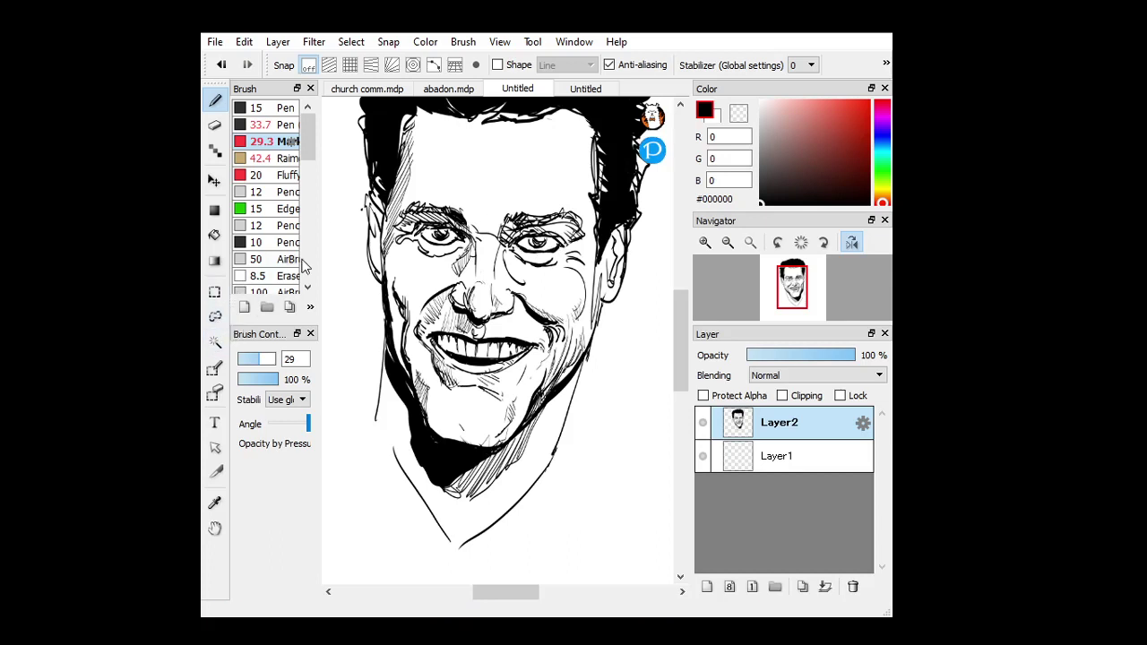
click(214, 316)
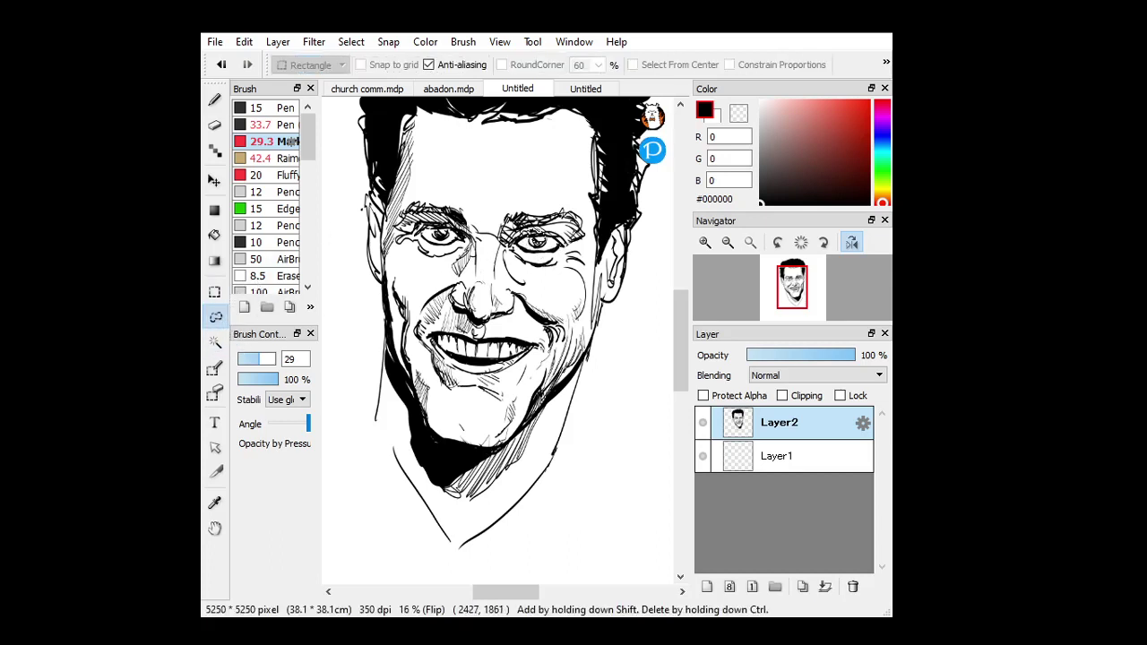
mouse_move(534, 231)
mouse_down()
mouse_move(518, 255)
mouse_move(551, 264)
mouse_move(569, 238)
mouse_move(539, 230)
mouse_move(538, 215)
mouse_move(555, 212)
mouse_up()
key(ctrl+t)
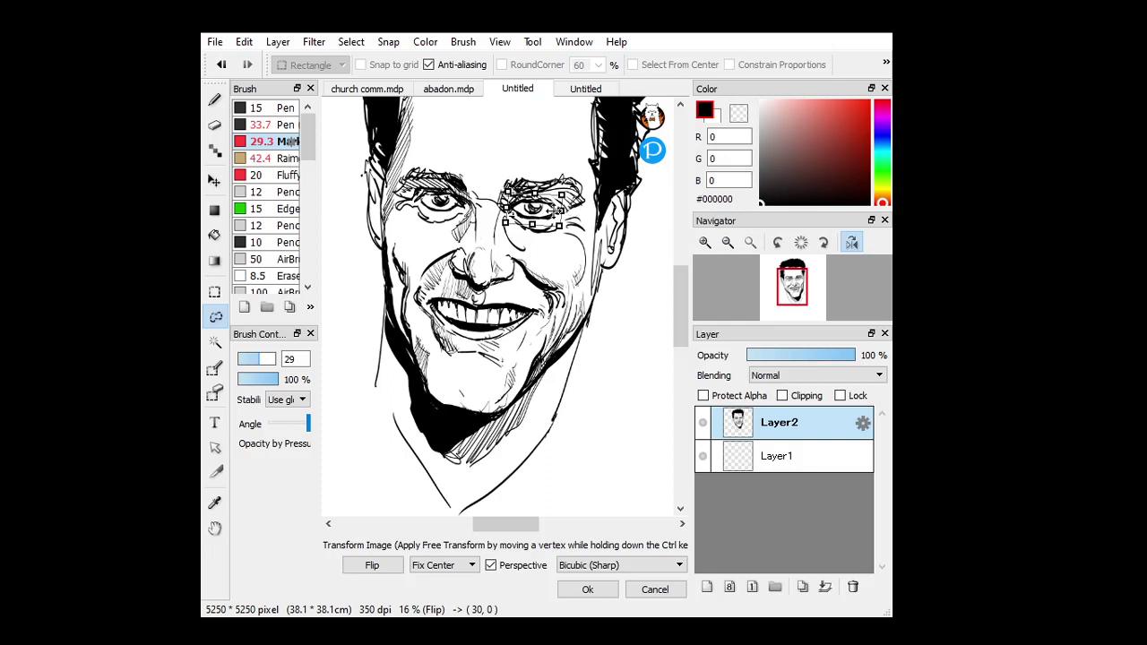
click(587, 589)
click(609, 472)
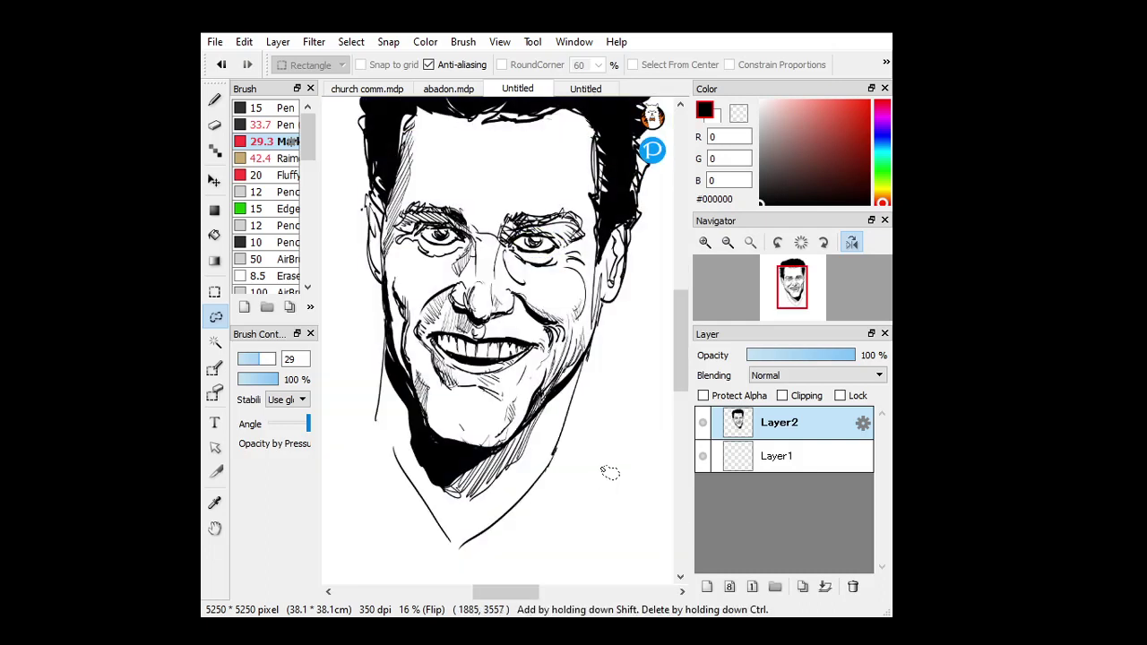
Add Marker strokes beneath the eye on the left of the flipped portrait, and flip the canvas view back horizontally
click(215, 100)
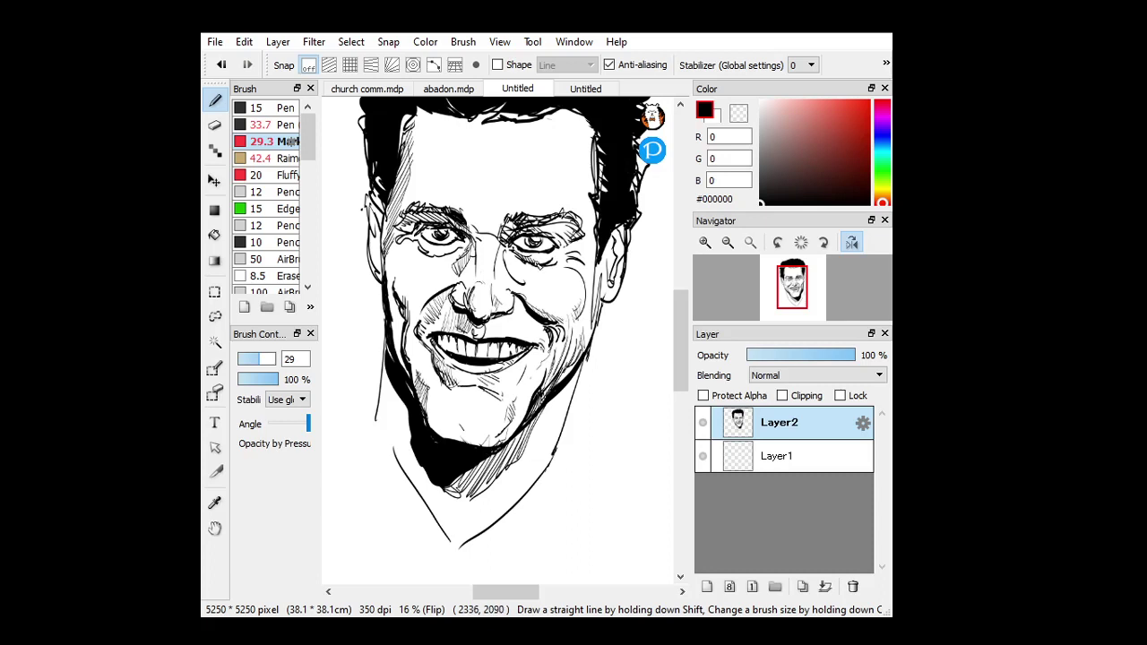
drag(446, 260, 435, 252)
click(851, 242)
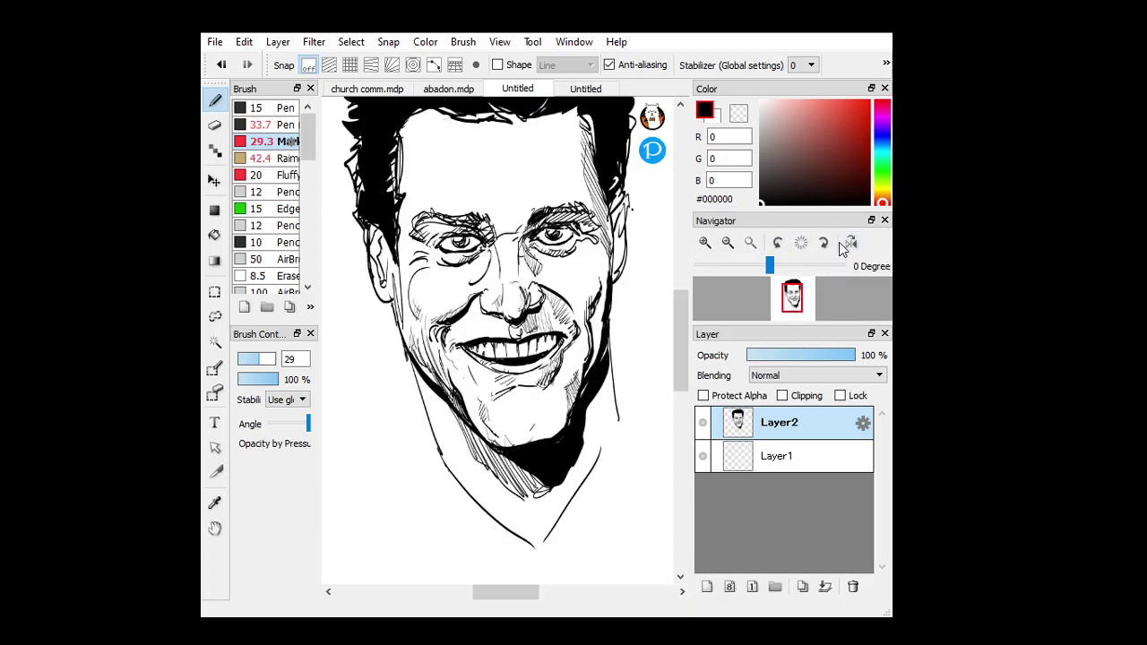
click(728, 242)
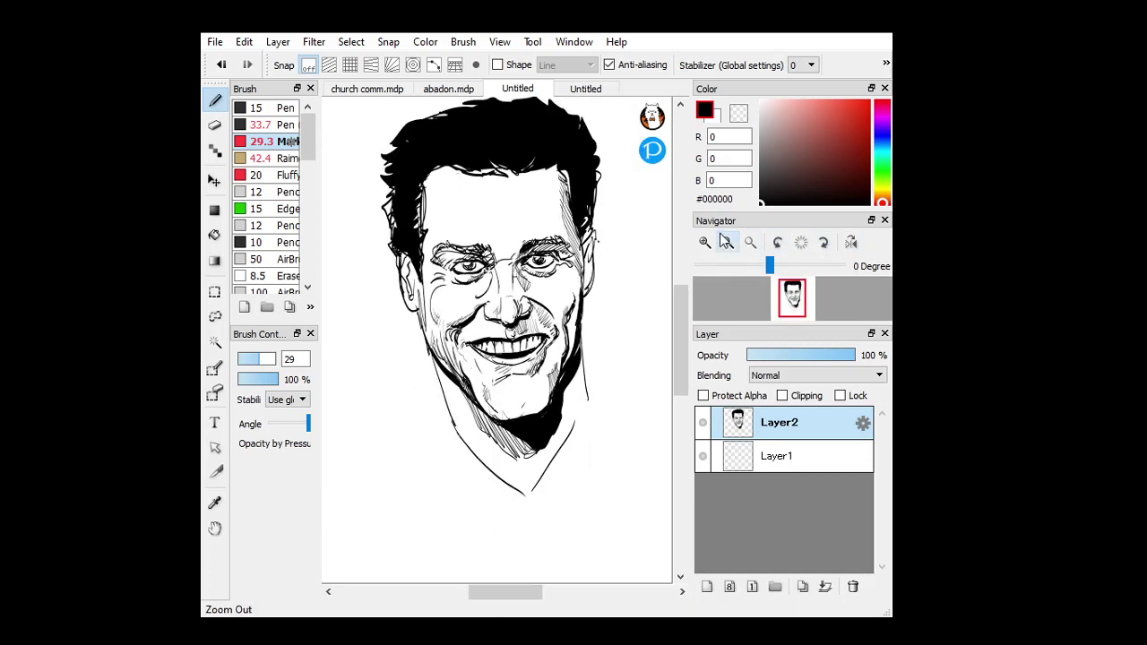
click(704, 242)
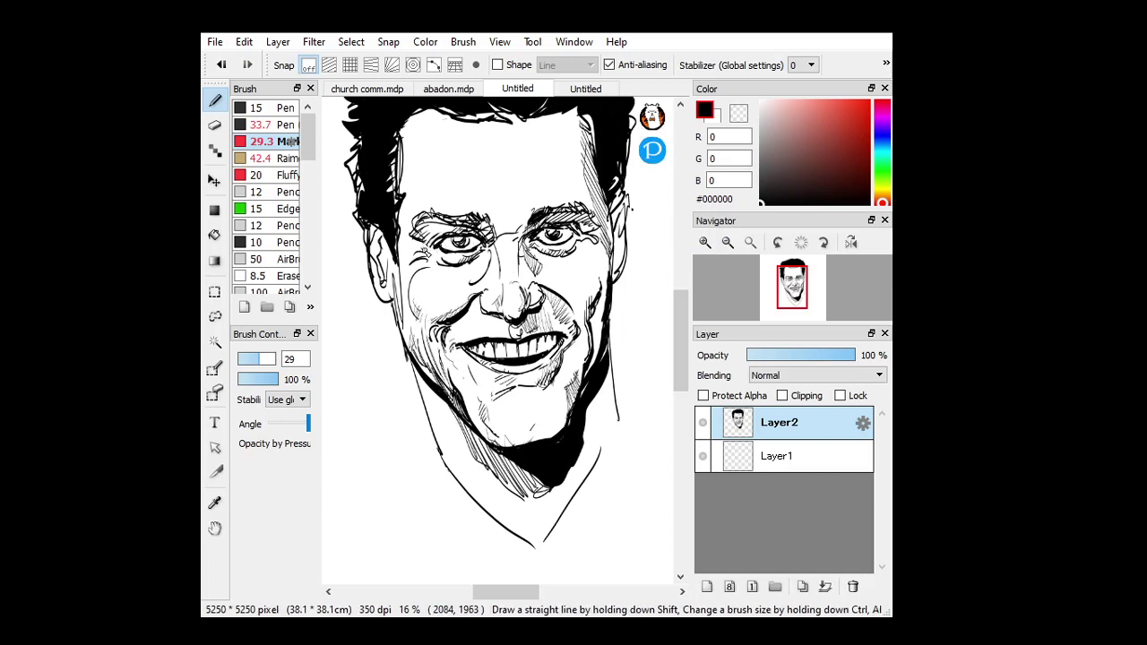
click(749, 242)
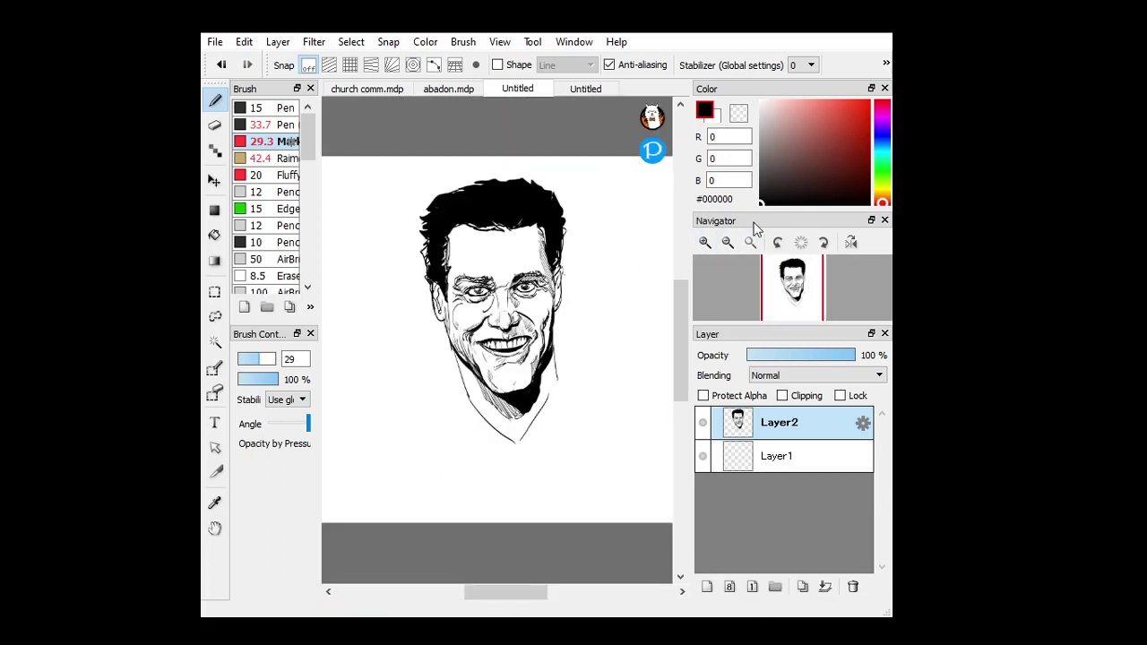
Carve highlight strands into the black hair with the Eraser at size 22, and hatch the forehead's left side with the Marker at size 17
click(214, 125)
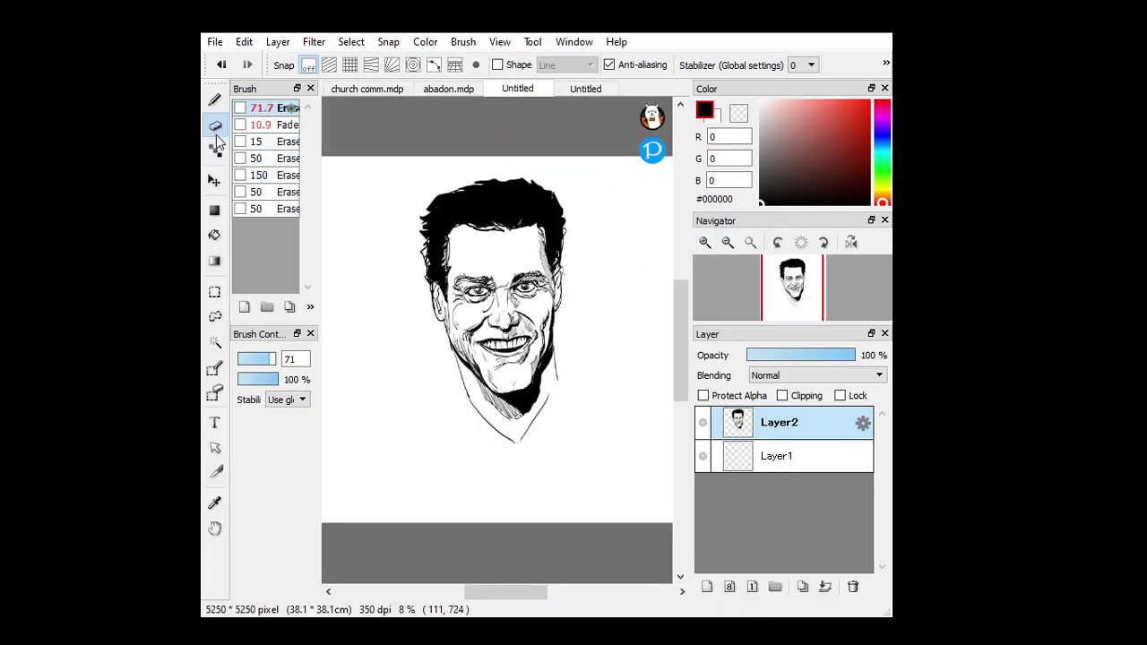
click(256, 358)
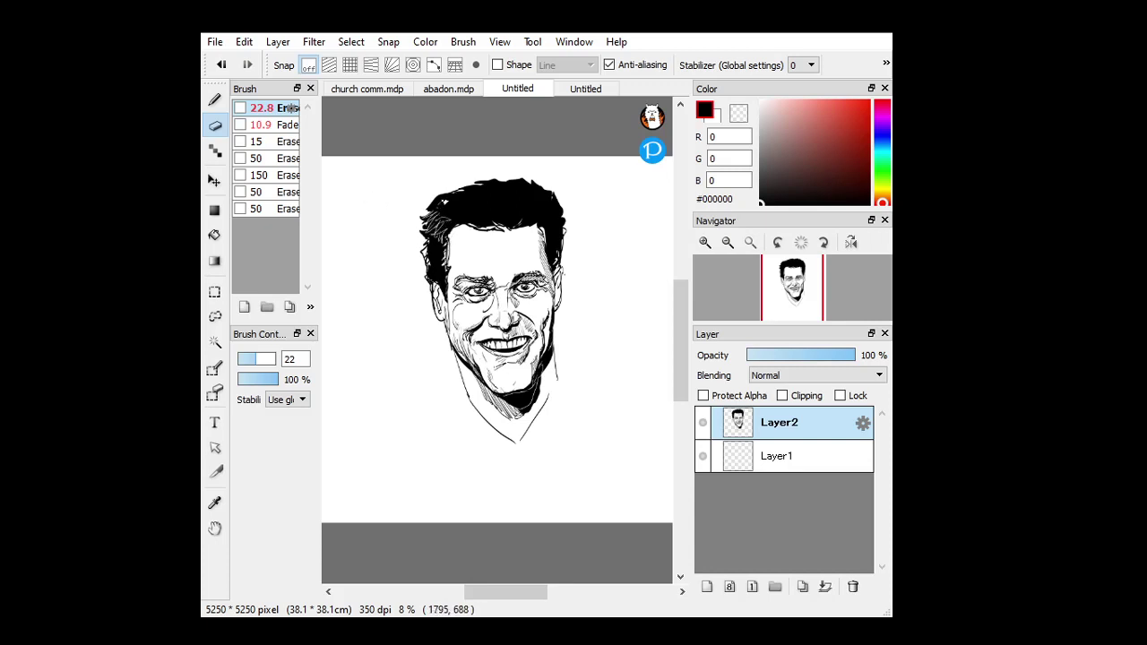
drag(456, 211, 527, 214)
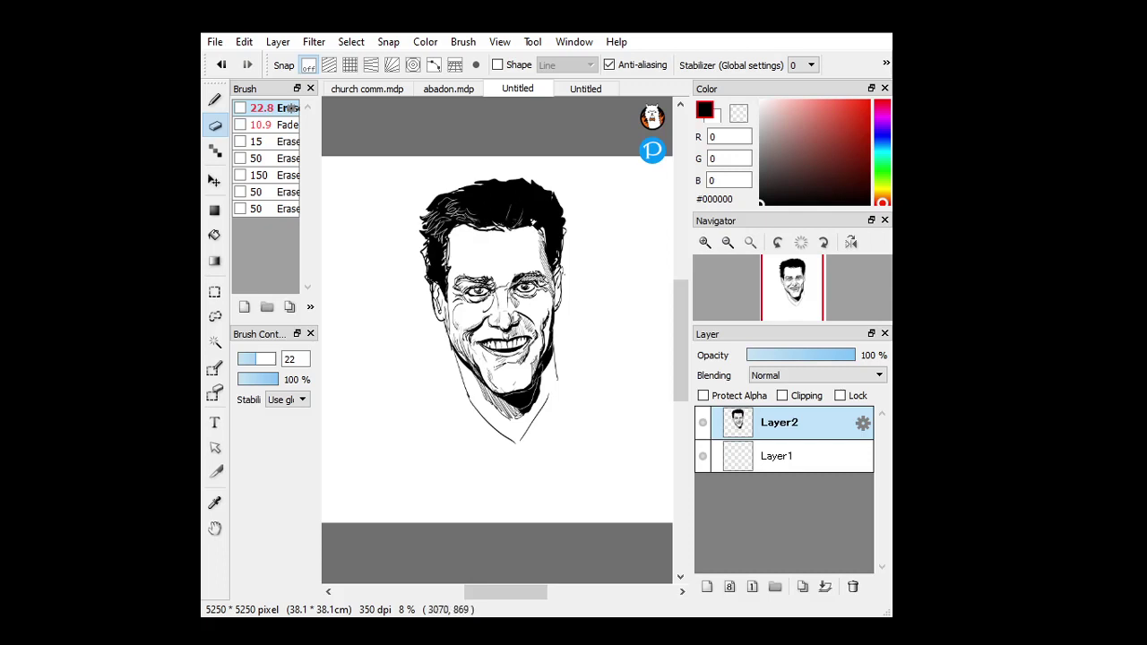
click(214, 99)
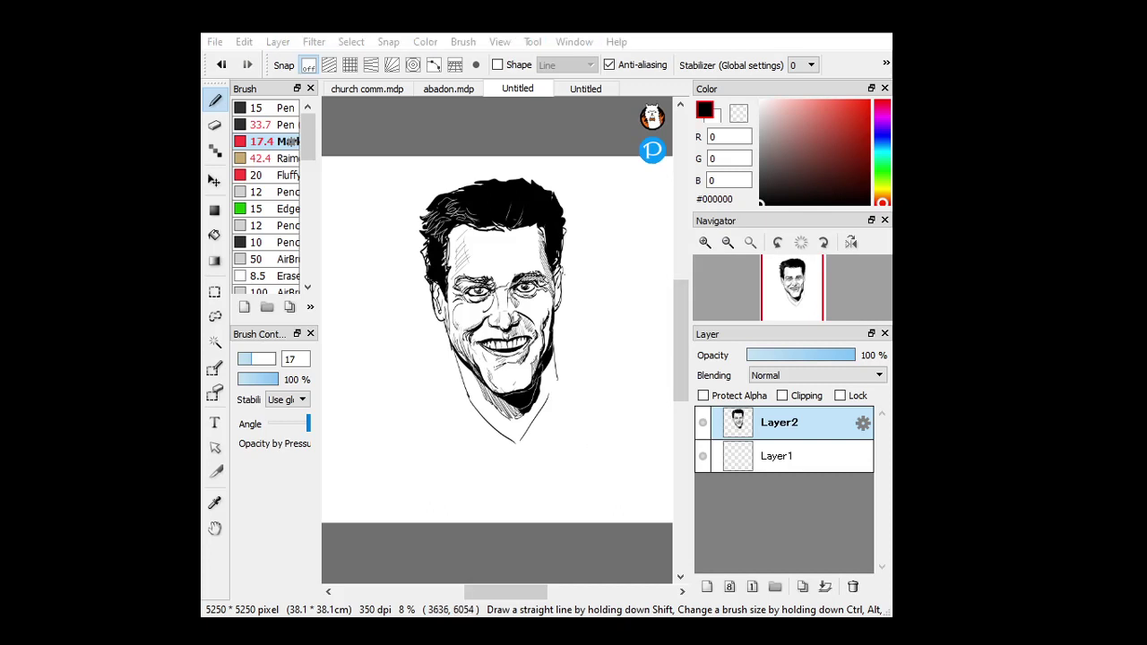
Lasso the whole portrait, rotate it slightly clockwise and shift it a little with the transform
click(215, 316)
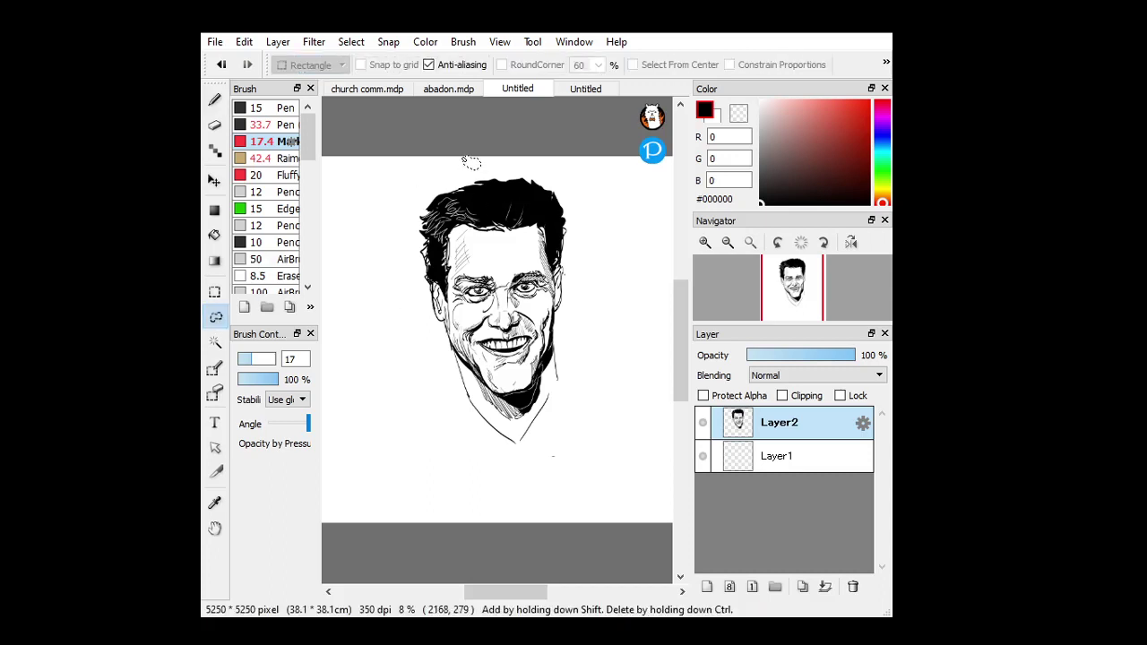
mouse_move(467, 160)
mouse_down()
mouse_move(524, 495)
mouse_move(610, 266)
mouse_move(573, 143)
mouse_up()
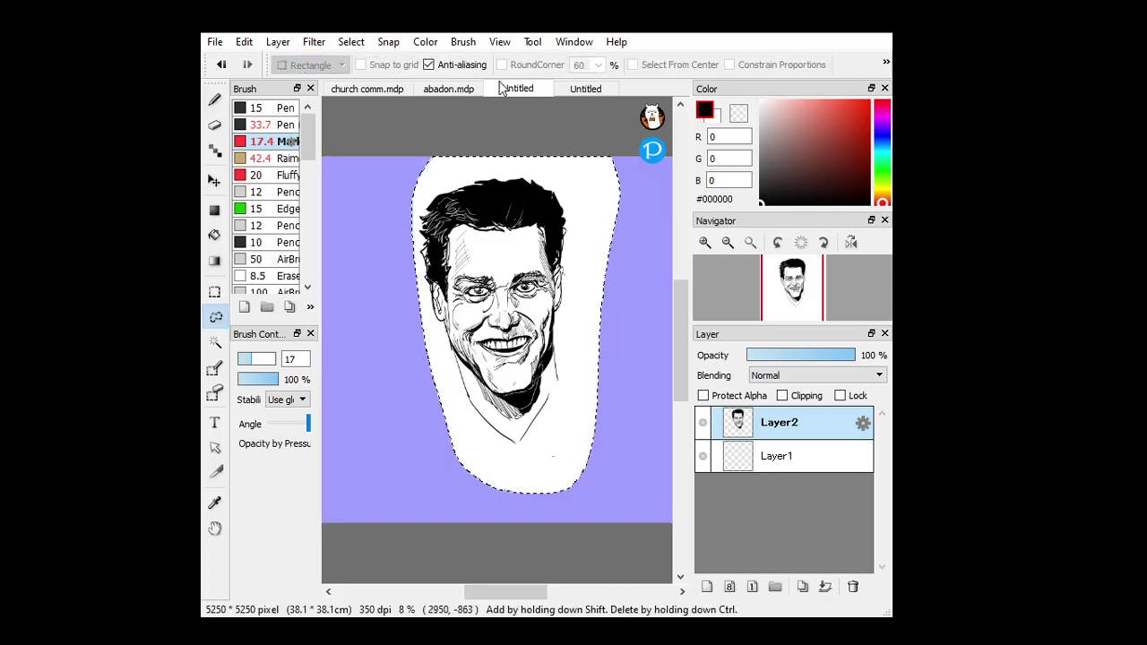
key(ctrl+t)
mouse_move(654, 323)
mouse_down()
mouse_move(653, 345)
mouse_move(586, 337)
mouse_up()
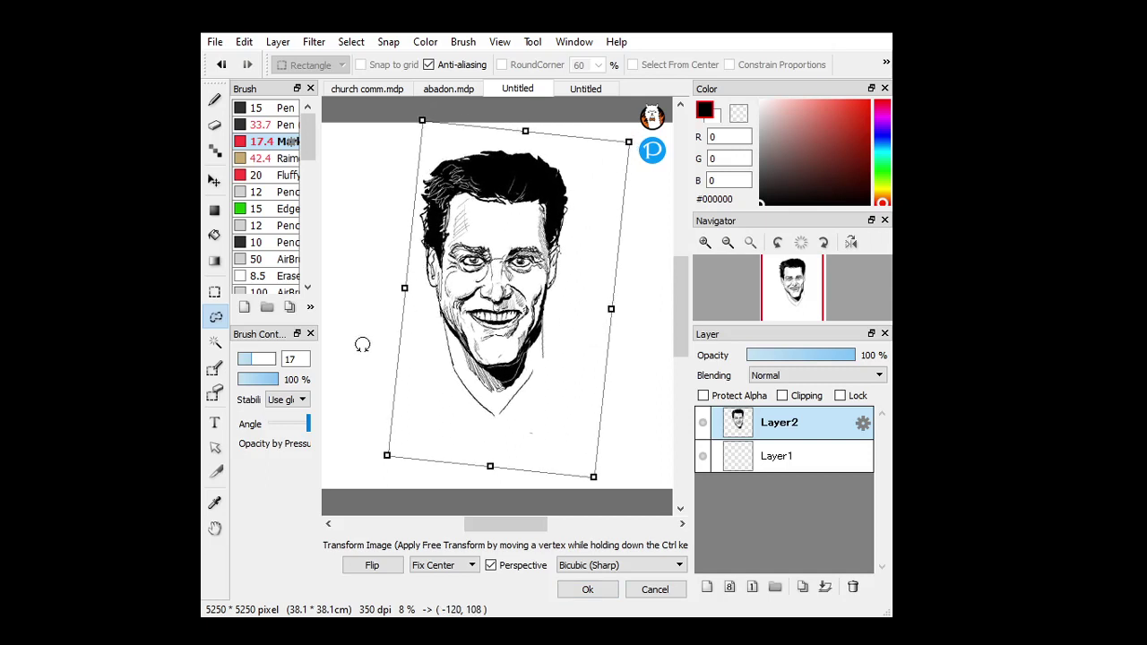
drag(362, 345, 361, 344)
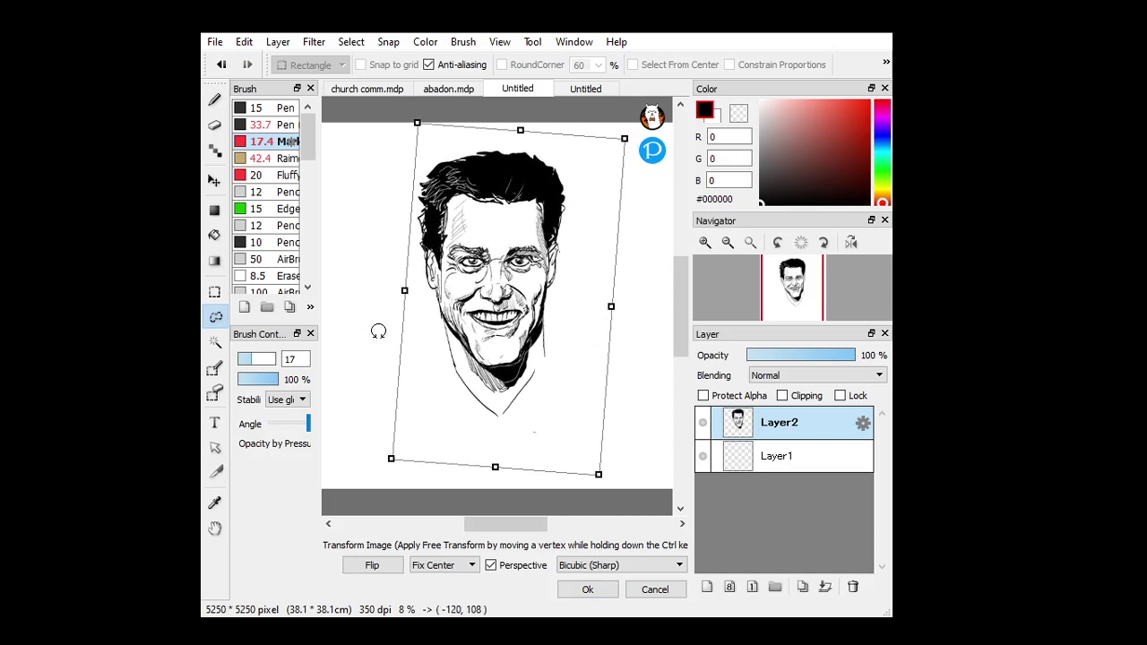
click(597, 589)
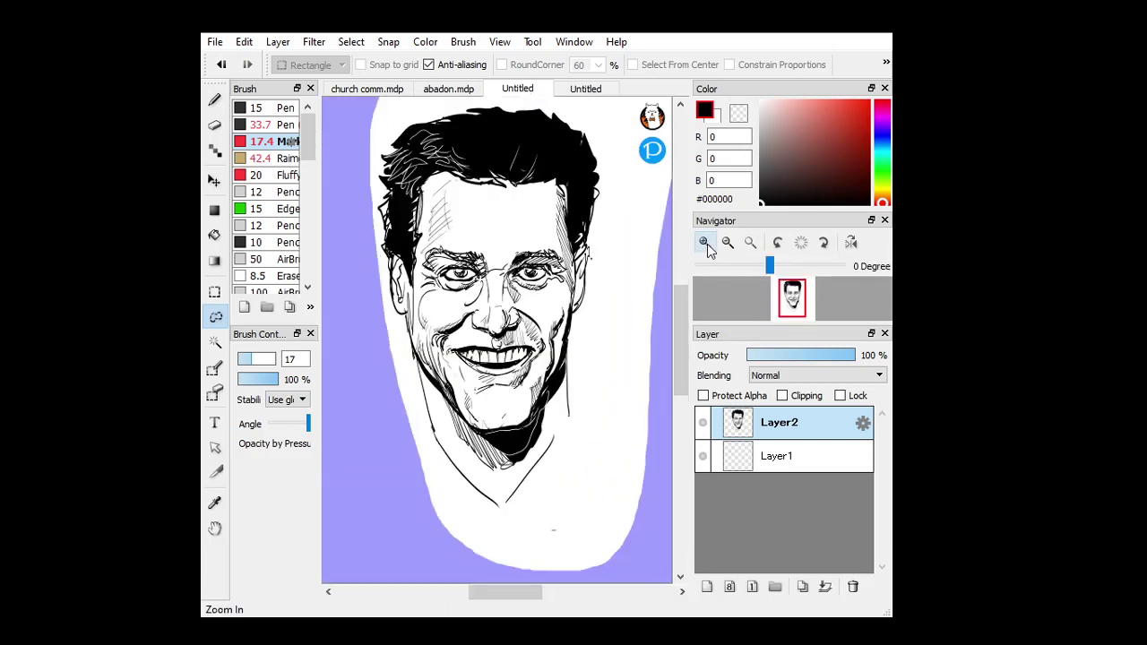
Lower Layer2's opacity to 25%, clear the selection, place Layer2 beneath Layer1, and make Layer1 active
click(705, 242)
click(775, 354)
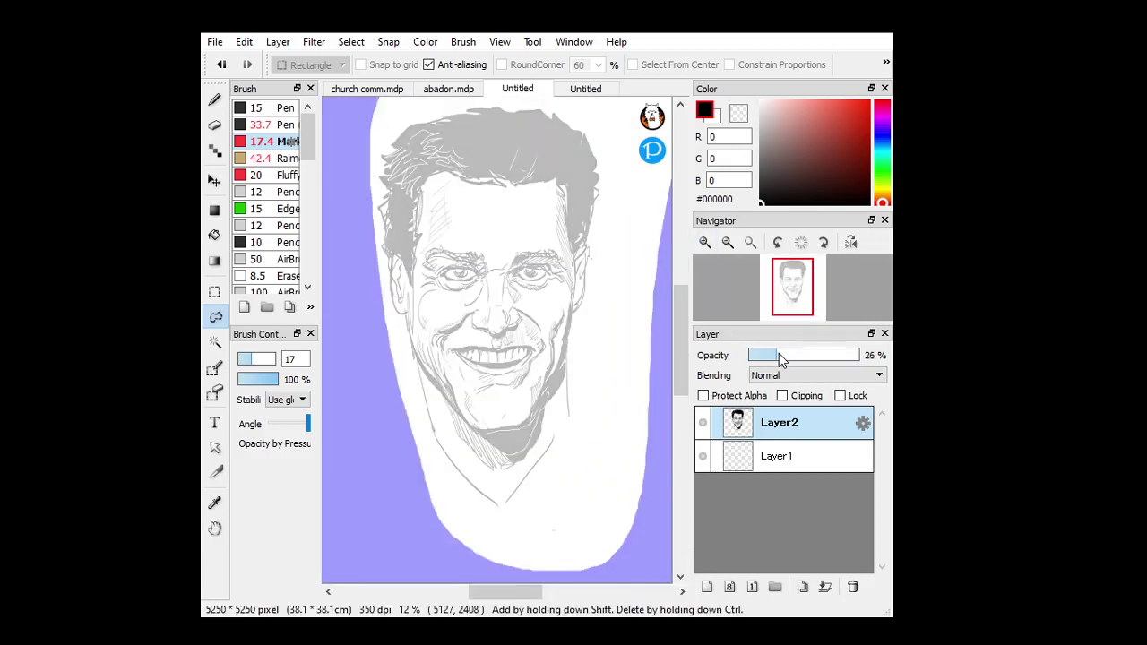
mouse_move(649, 566)
mouse_down()
mouse_move(657, 559)
mouse_move(663, 571)
mouse_up()
click(727, 243)
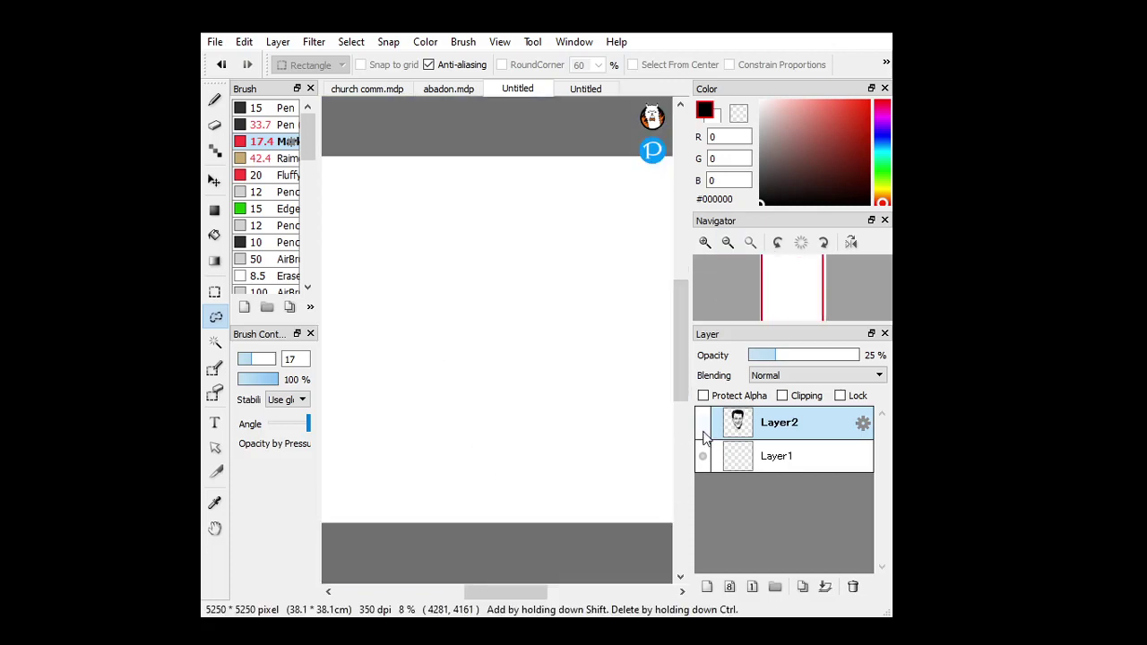
drag(780, 428, 781, 468)
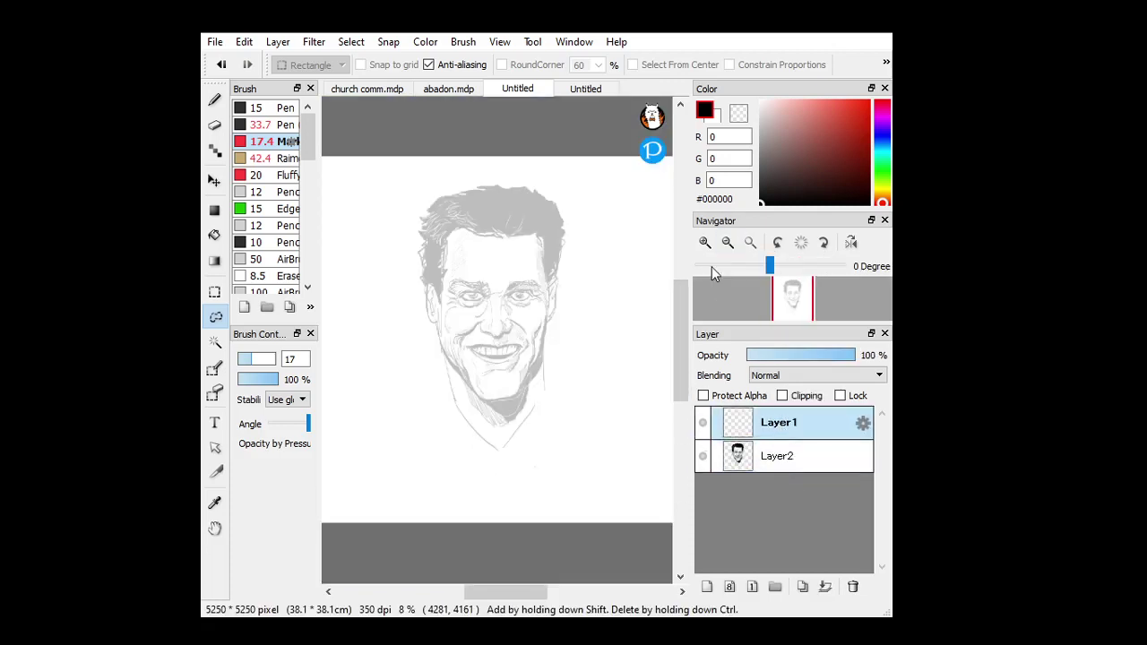
click(766, 455)
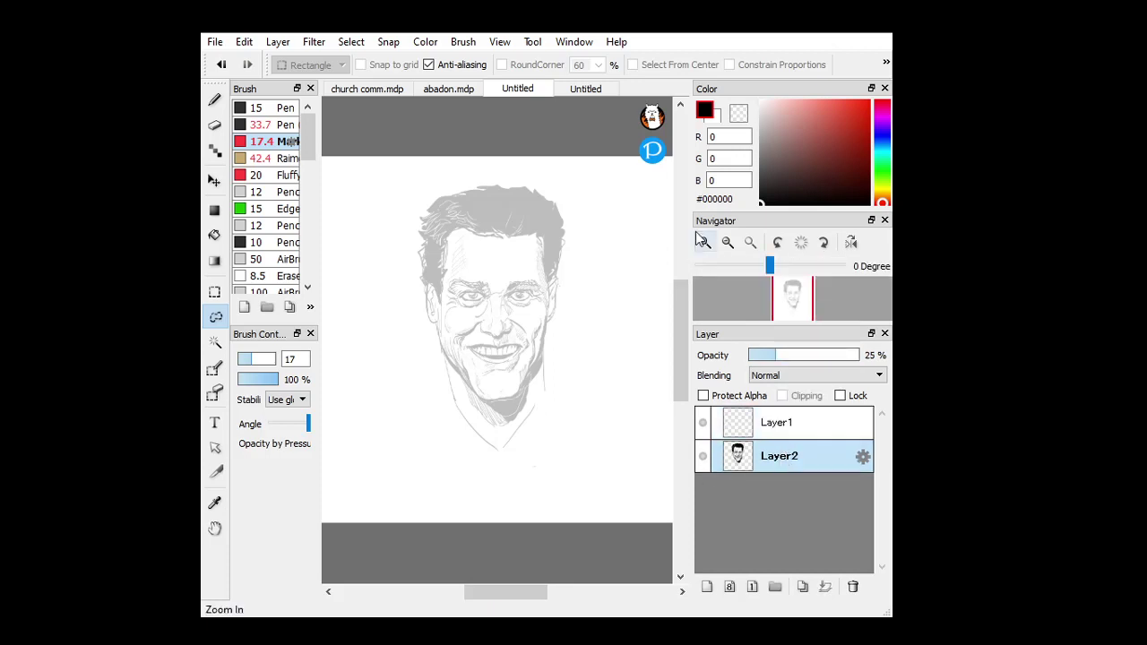
click(790, 429)
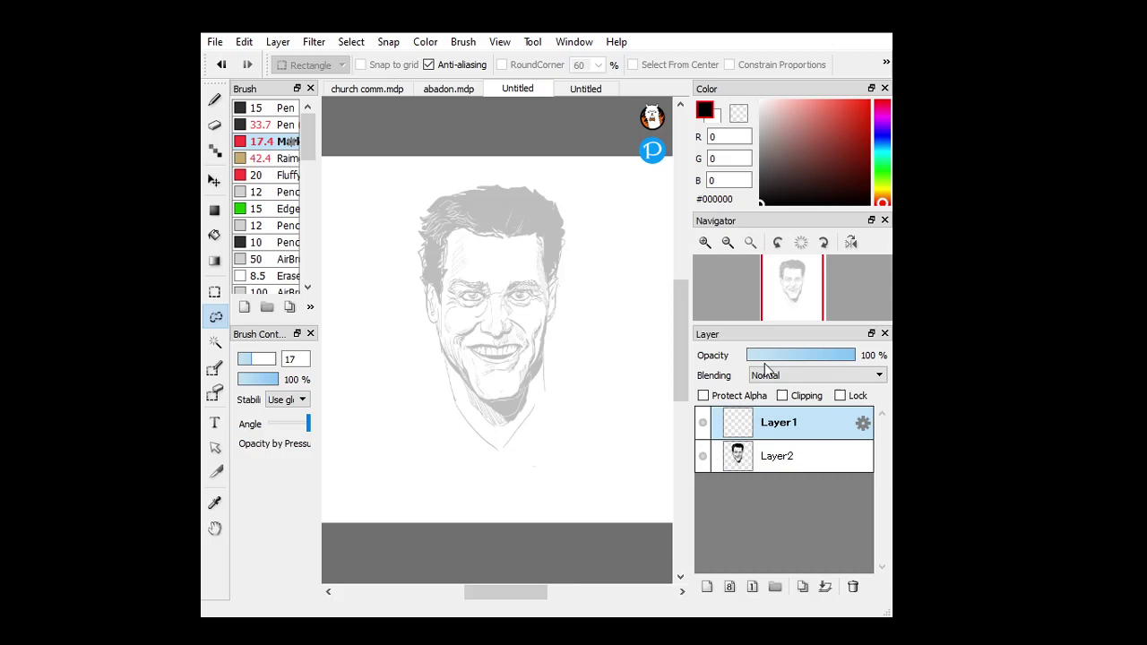
click(767, 452)
click(776, 422)
Trace the jawline on Layer1 with the Marker at size 44, from below the left ear around the chin to the right cheek
click(705, 241)
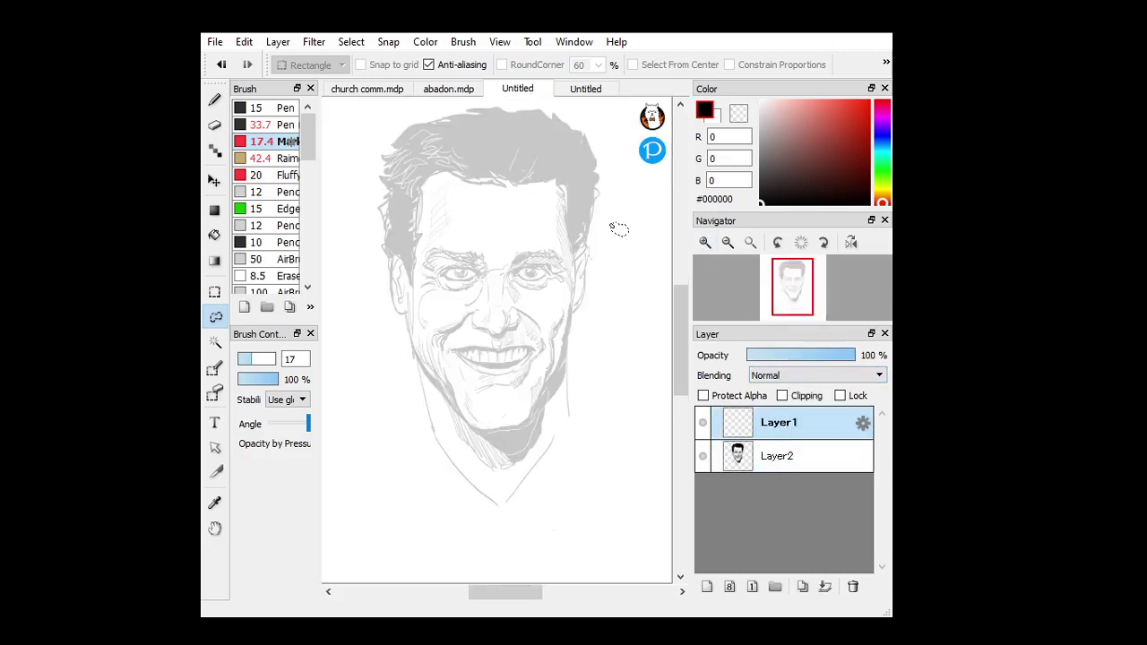
key(b)
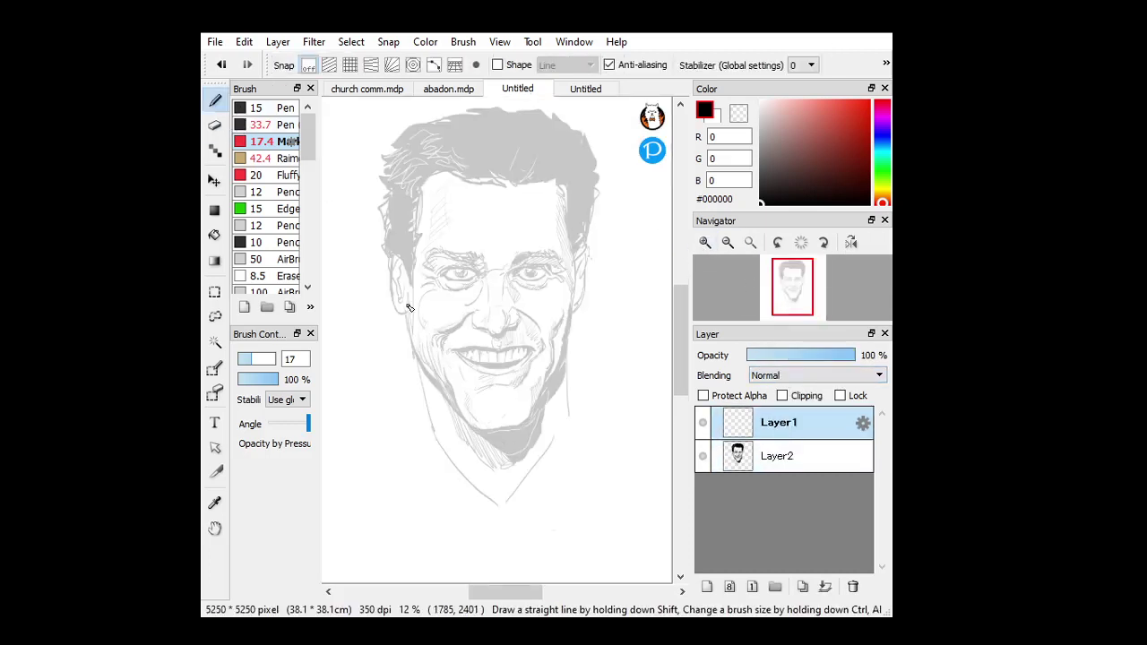
drag(407, 307, 457, 403)
click(222, 65)
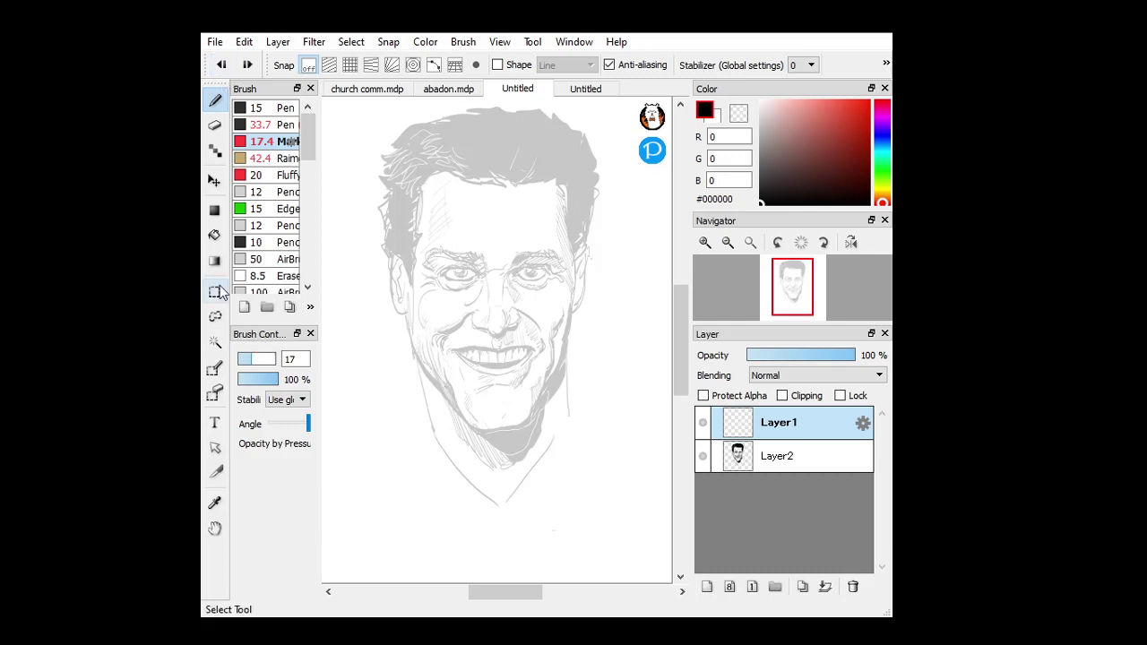
drag(252, 359, 261, 359)
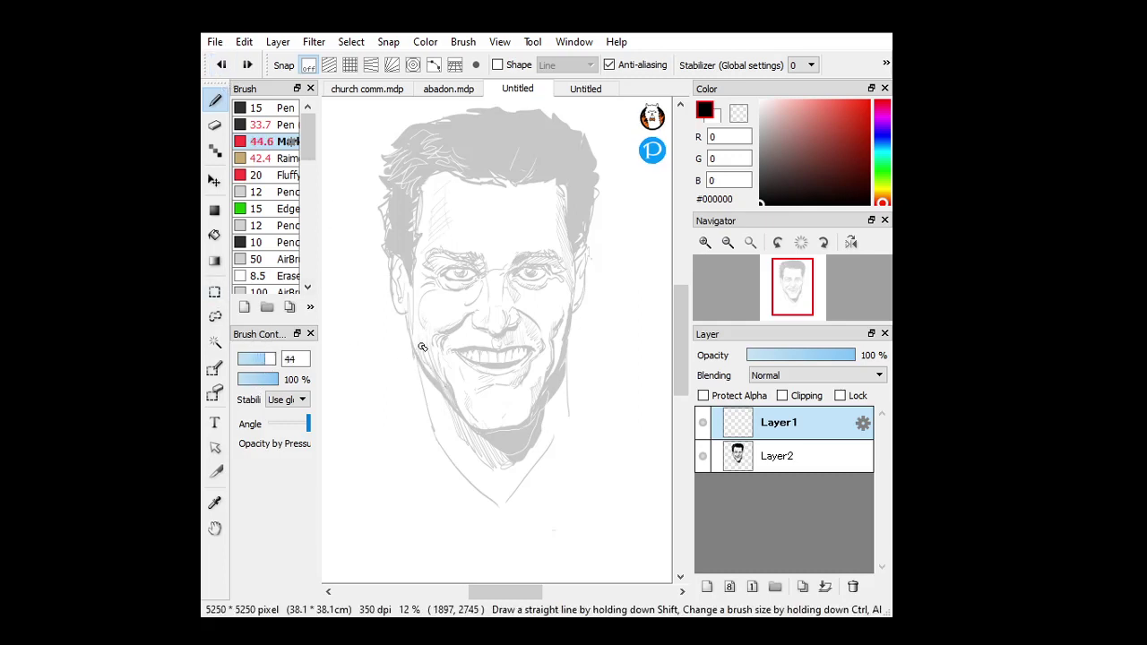
drag(407, 314, 468, 424)
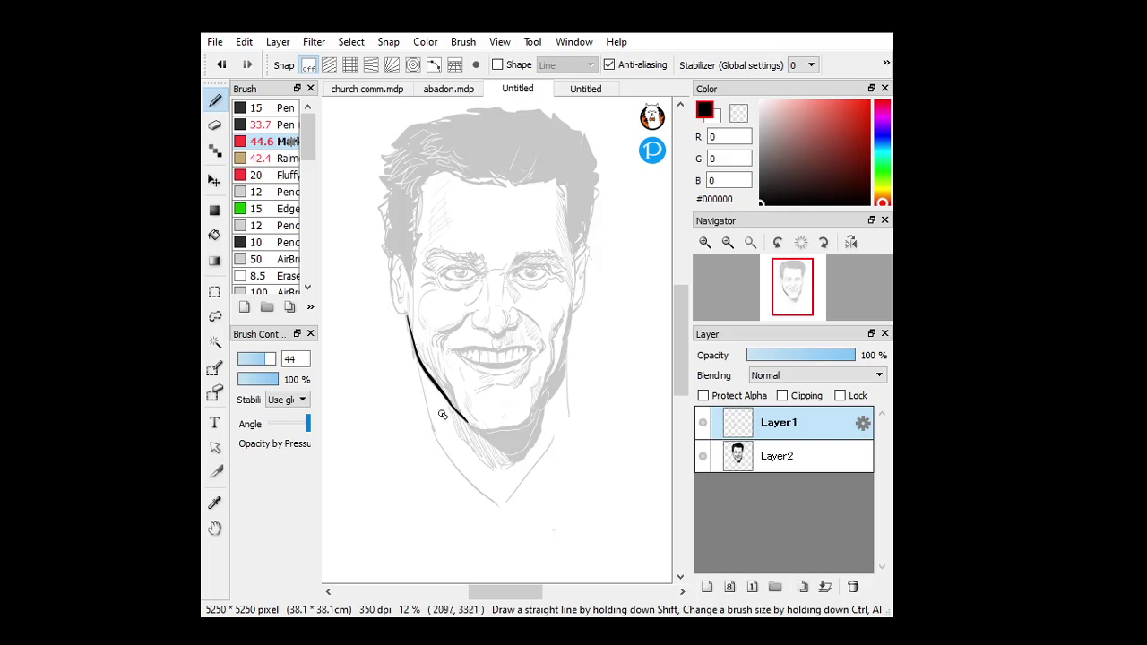
mouse_move(443, 371)
mouse_down()
mouse_move(476, 430)
mouse_move(537, 421)
mouse_move(539, 393)
mouse_up()
key(ctrl+z)
key(ctrl+y)
key(ctrl+y)
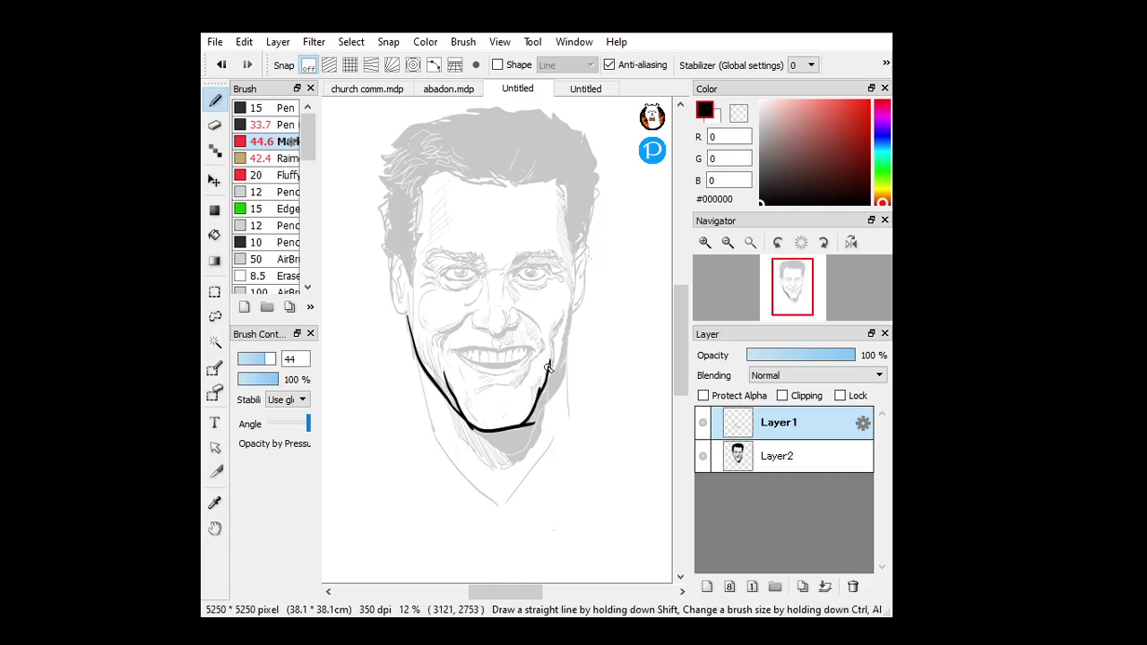
mouse_move(537, 400)
mouse_down()
mouse_move(560, 320)
mouse_move(555, 335)
mouse_up()
Ink the left smile fold beside the nose and add curved shading strokes on the left cheek with the Marker
click(705, 242)
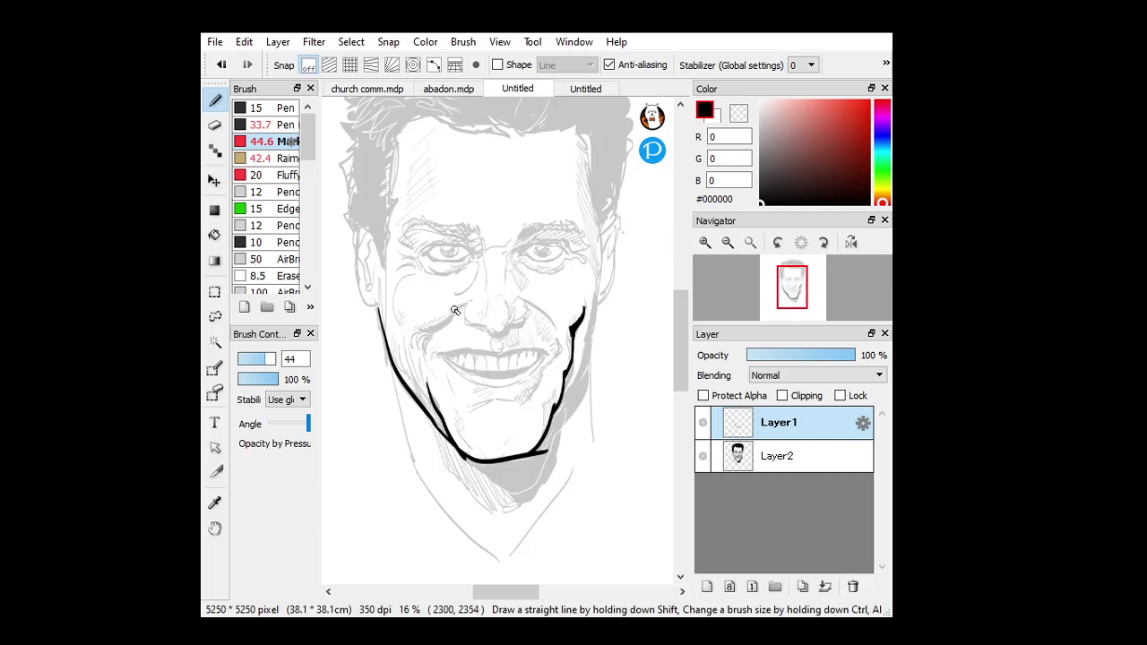
drag(466, 304, 425, 350)
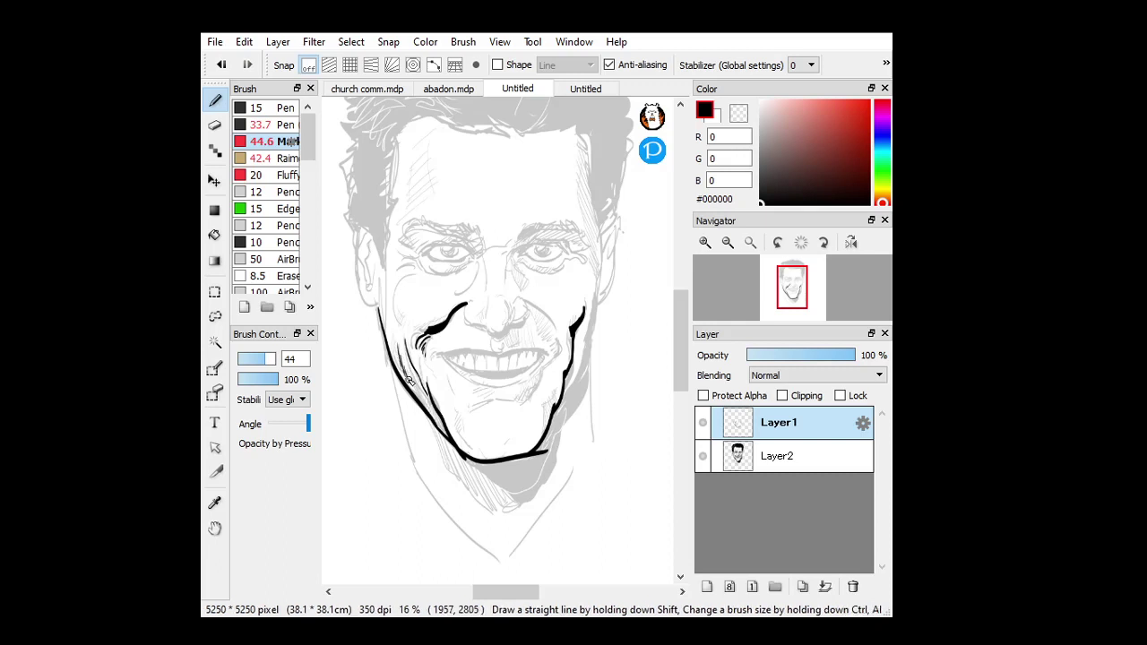
drag(412, 379, 437, 423)
click(704, 242)
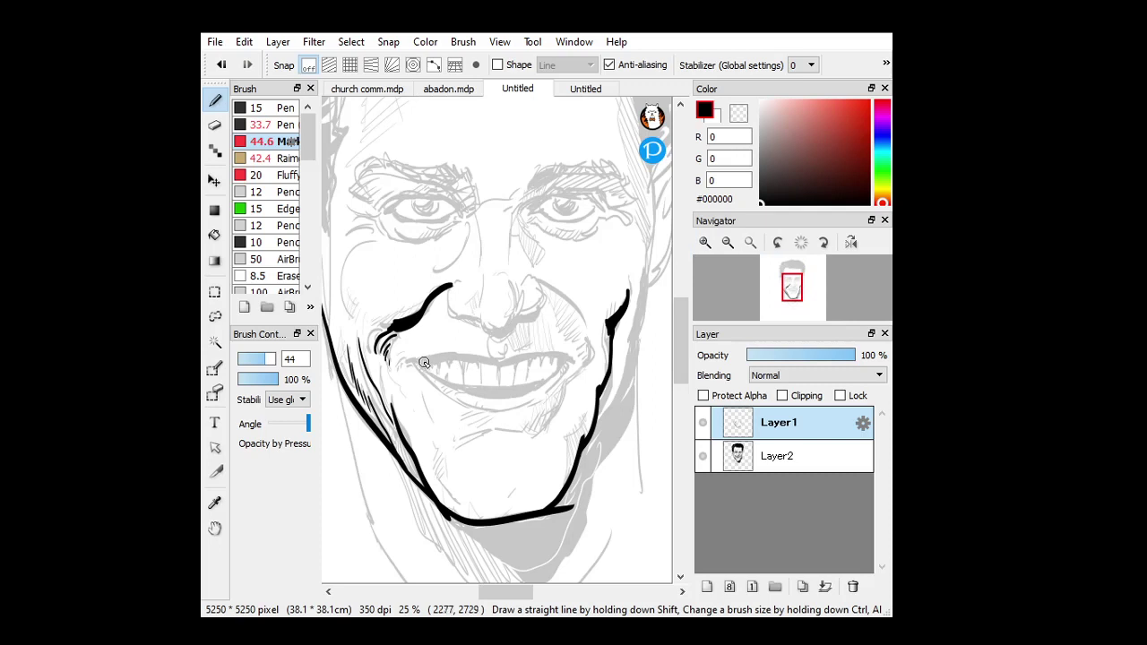
Ink the upper lip line on Layer1 with the Marker from the left mouth corner to the right, redoing unsatisfactory strokes
drag(415, 362, 486, 361)
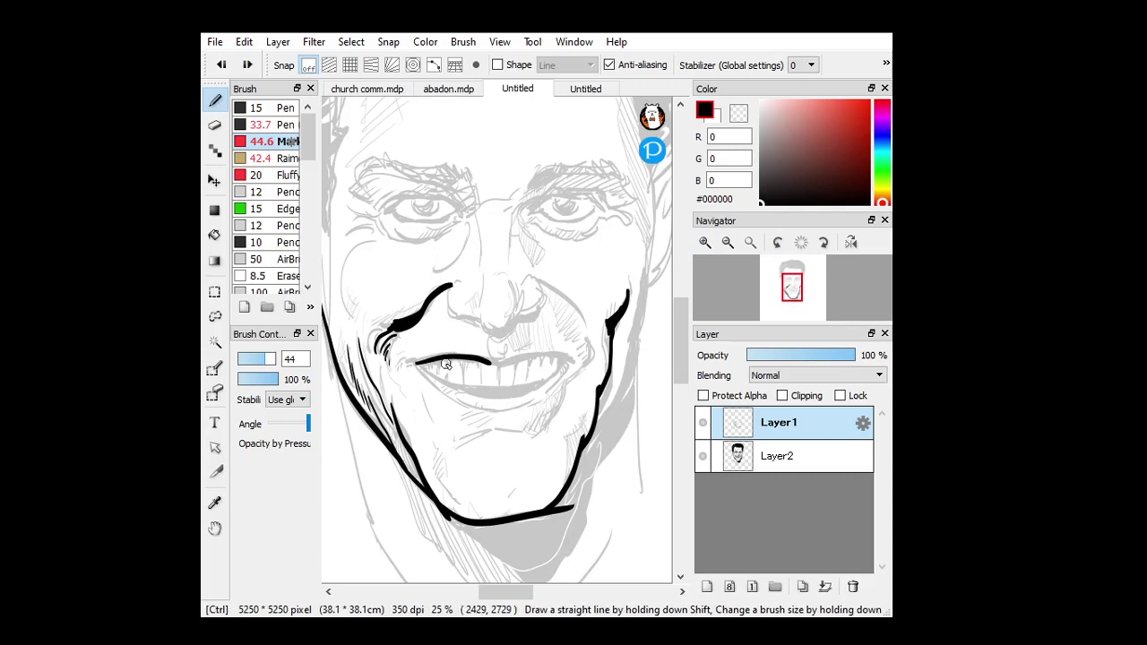
key(ctrl+z)
drag(418, 366, 507, 360)
key(ctrl+z)
drag(412, 363, 507, 361)
key(ctrl+z)
drag(412, 363, 565, 358)
key(ctrl+z)
key(ctrl+z)
drag(494, 361, 566, 358)
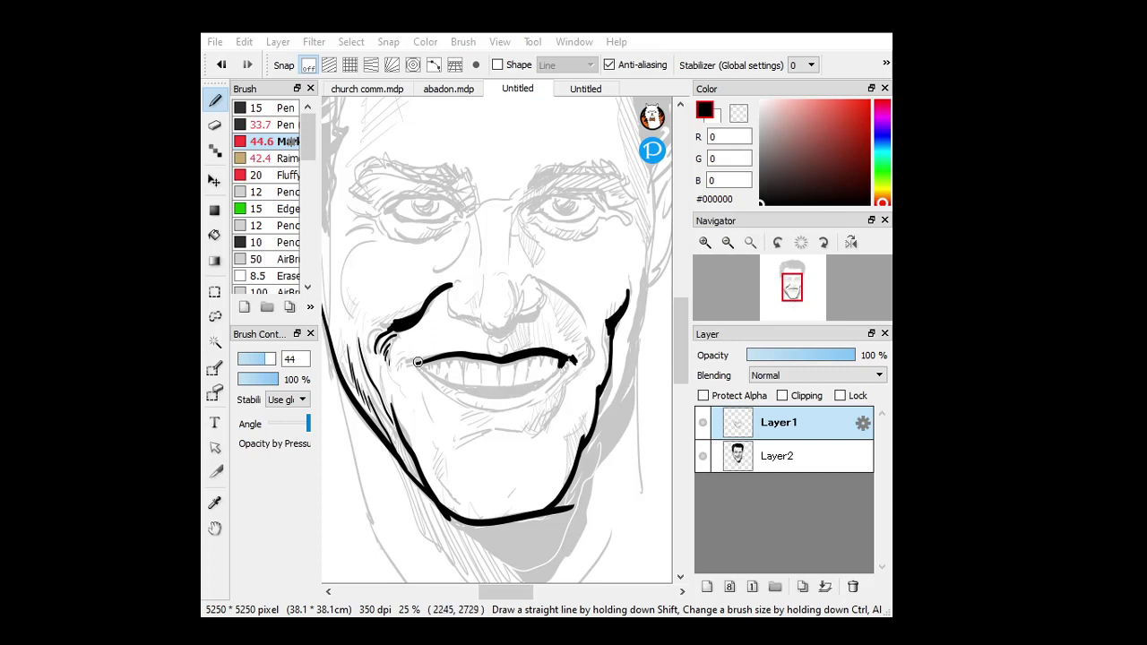
key(ctrl)
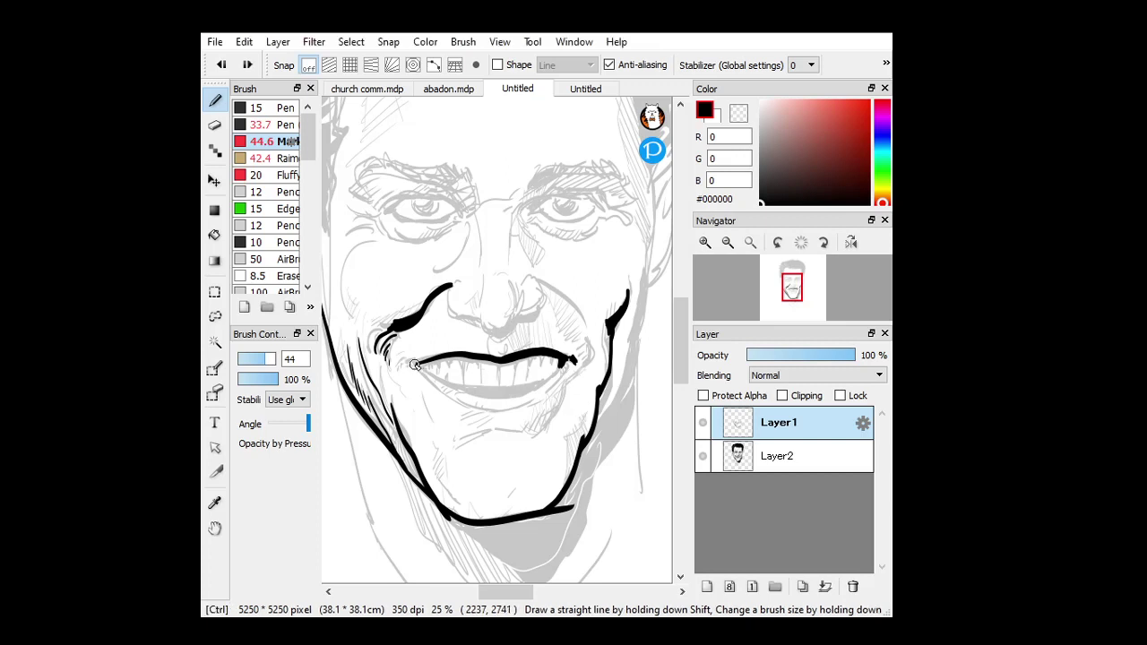
Reduce the Marker size to 21 and ink the lower edge of the open mouth between its corners
drag(259, 359, 255, 359)
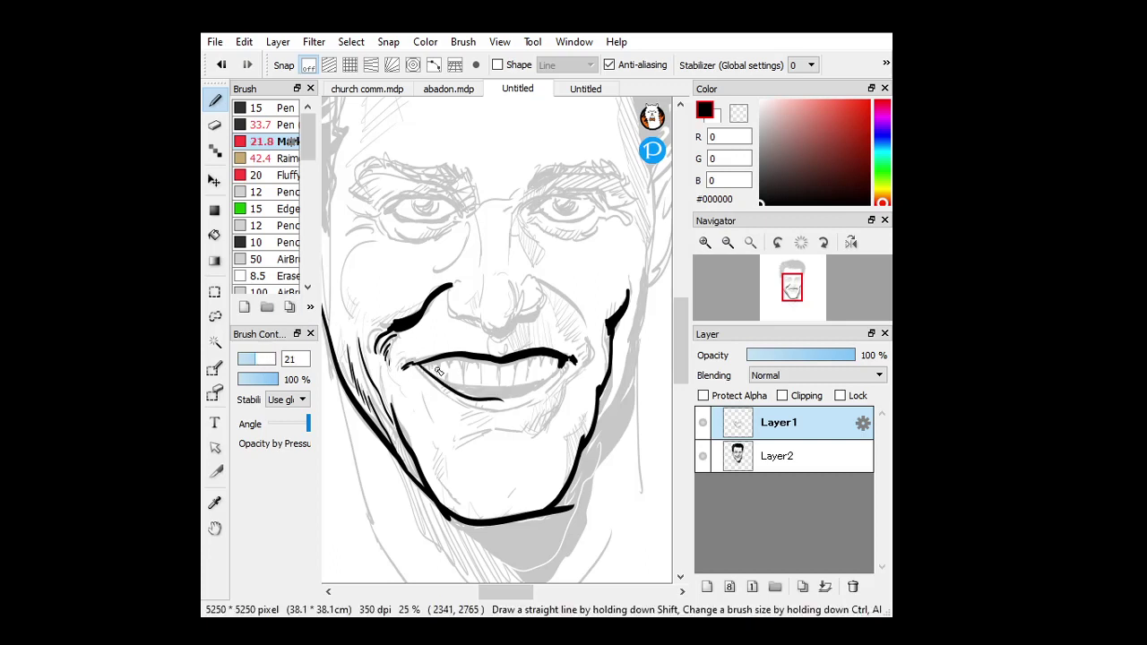
key(ctrl)
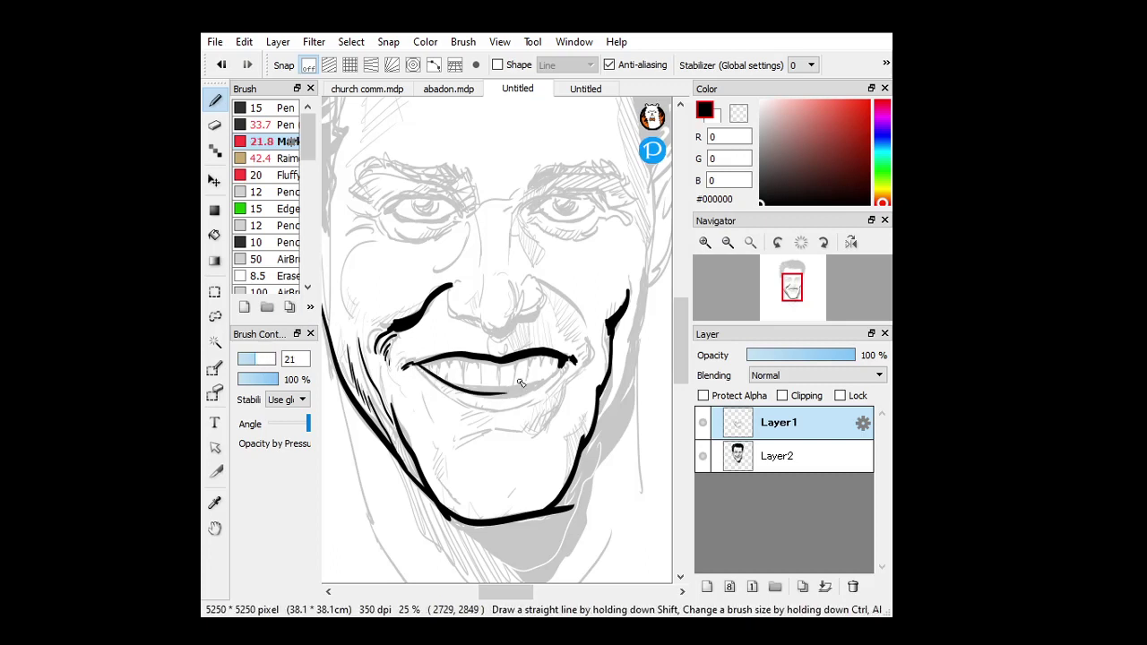
mouse_move(410, 366)
mouse_down()
mouse_move(535, 394)
mouse_move(563, 361)
mouse_up()
drag(527, 399, 567, 361)
Ink the bottom edge of the upper teeth and add short separating lines between the individual teeth
drag(456, 383, 555, 375)
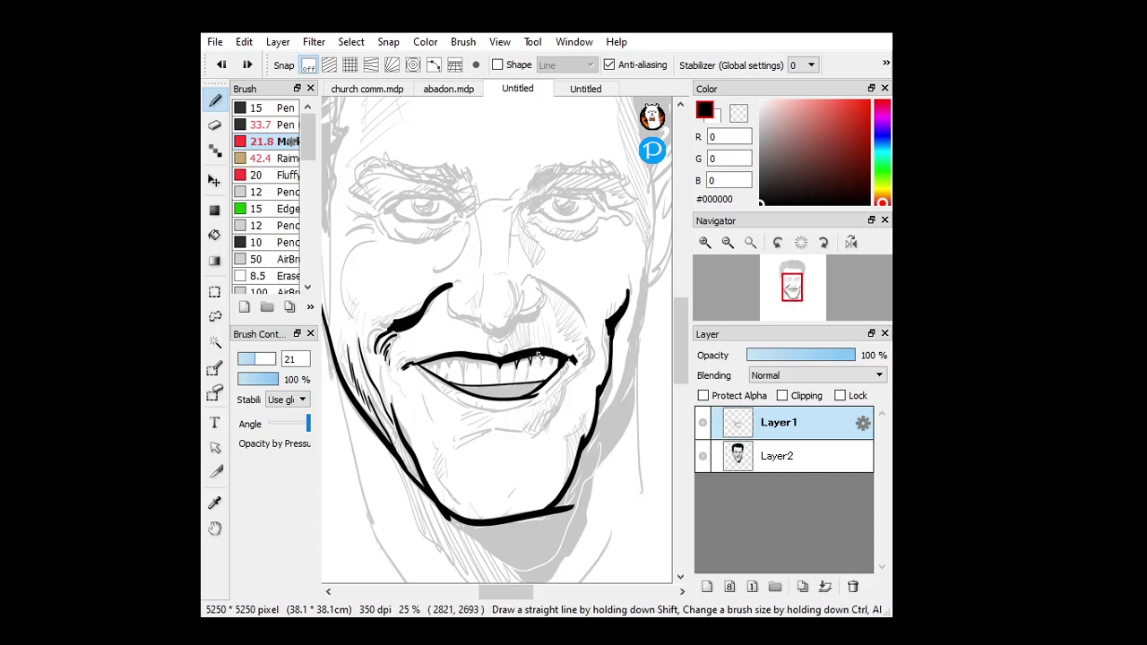
drag(540, 361, 555, 354)
key(e)
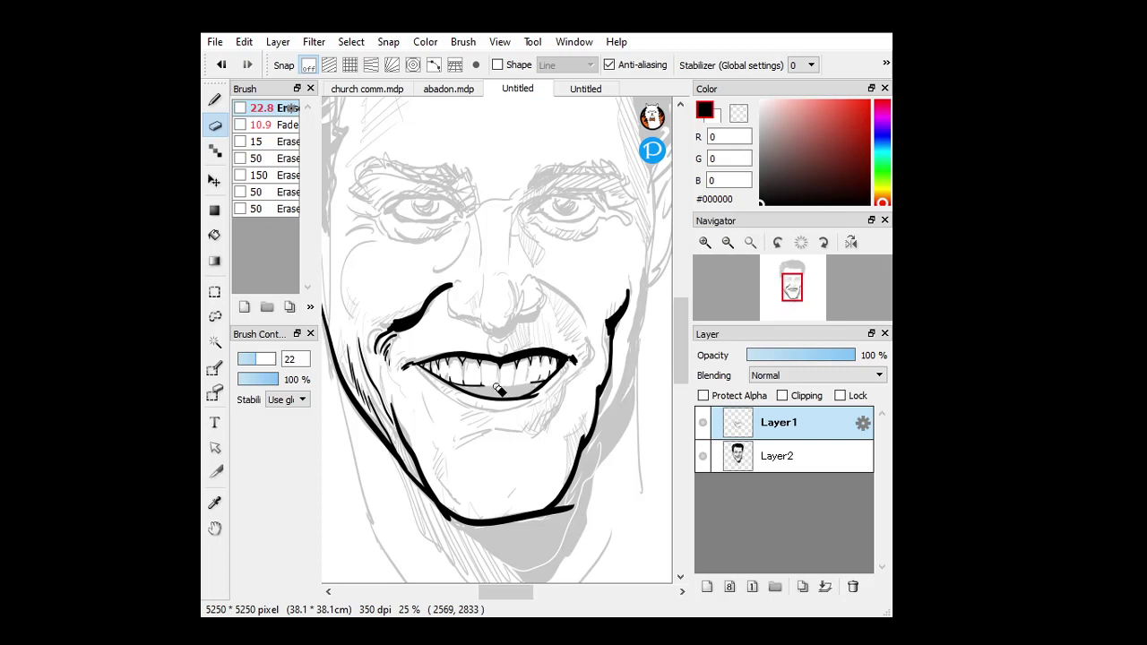
key(b)
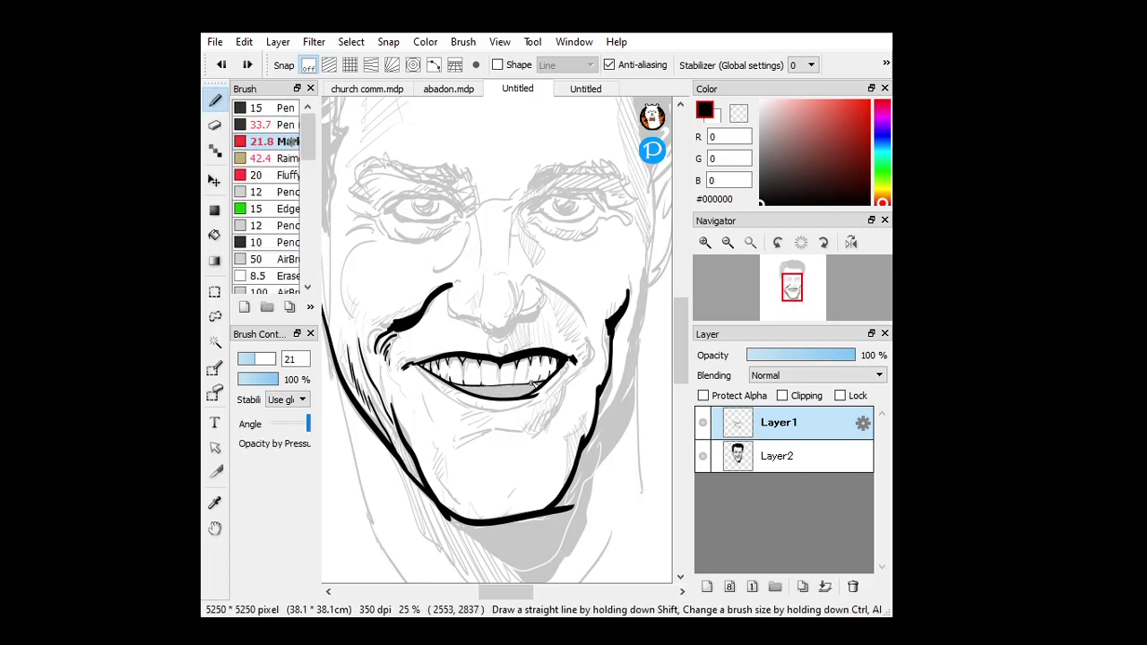
key(ctrl+z)
key(ctrl)
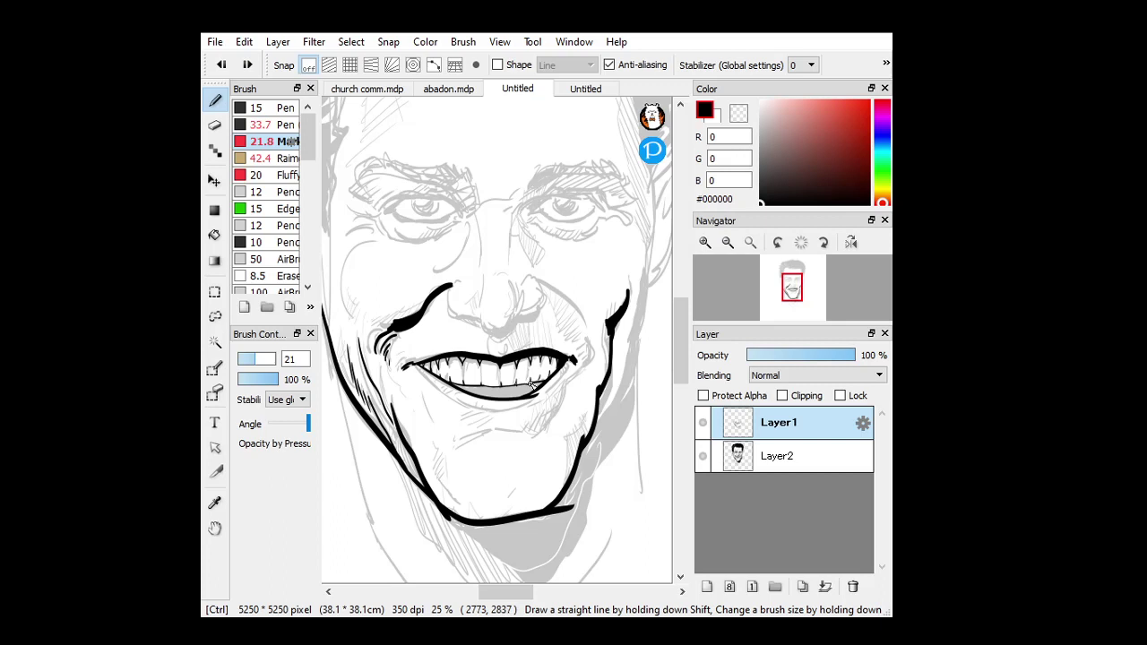
Bucket-fill the gap beneath the teeth with black while Layer2 is hidden, set the fill expansion to 0 pixels, and show Layer2 again
click(703, 456)
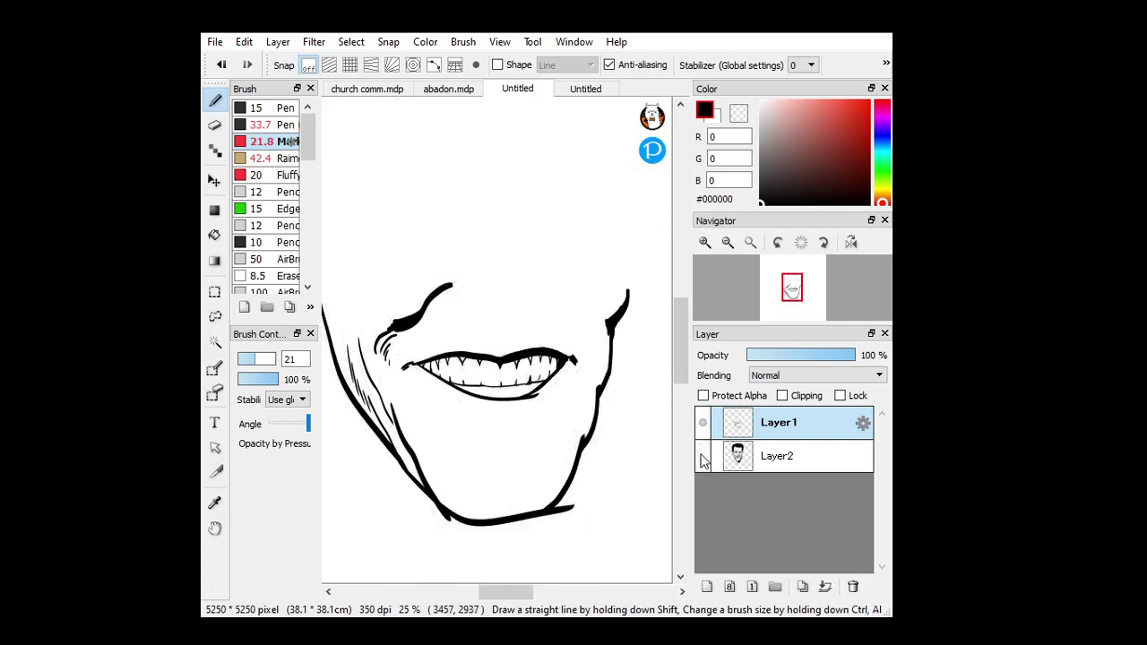
click(215, 235)
click(515, 392)
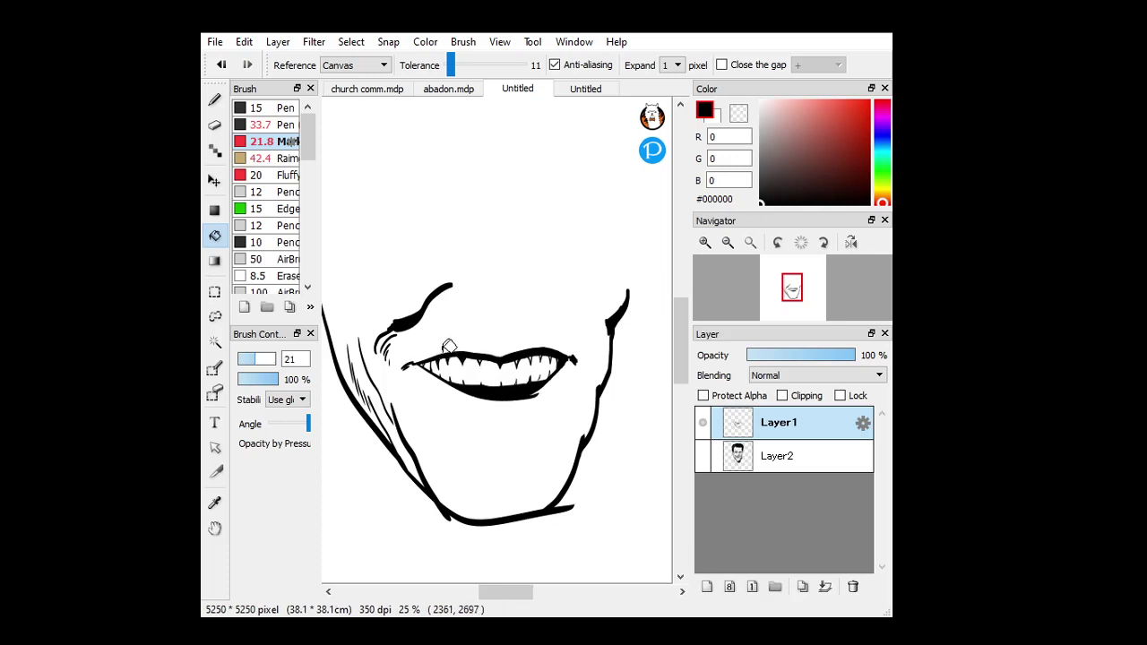
scroll(670, 71, up, 1)
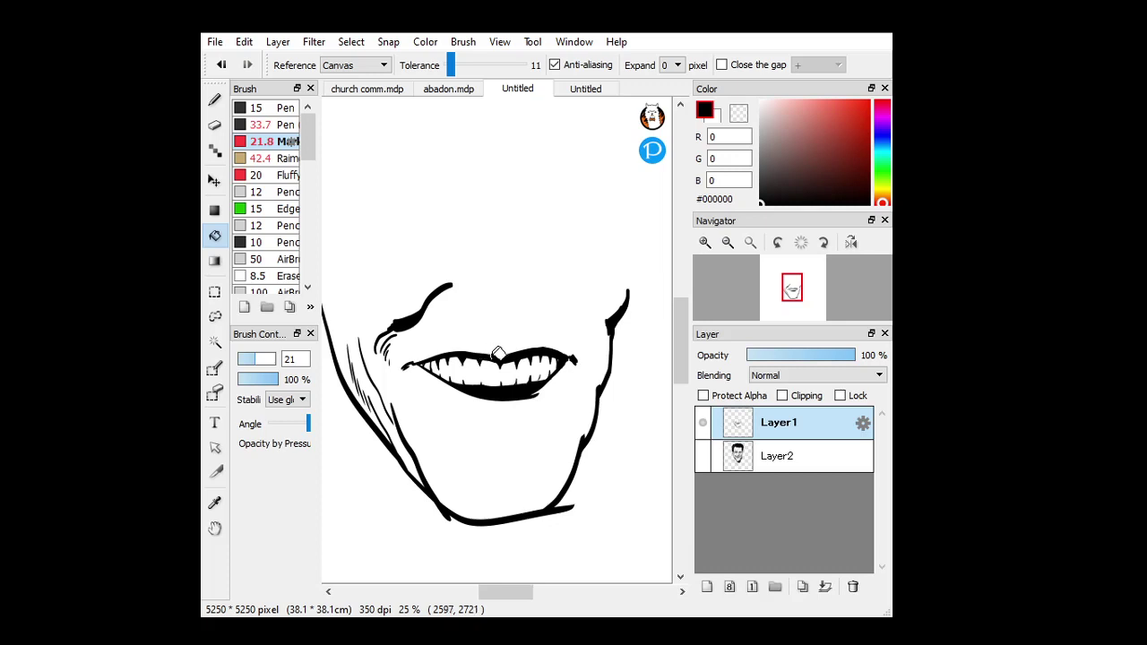
click(702, 456)
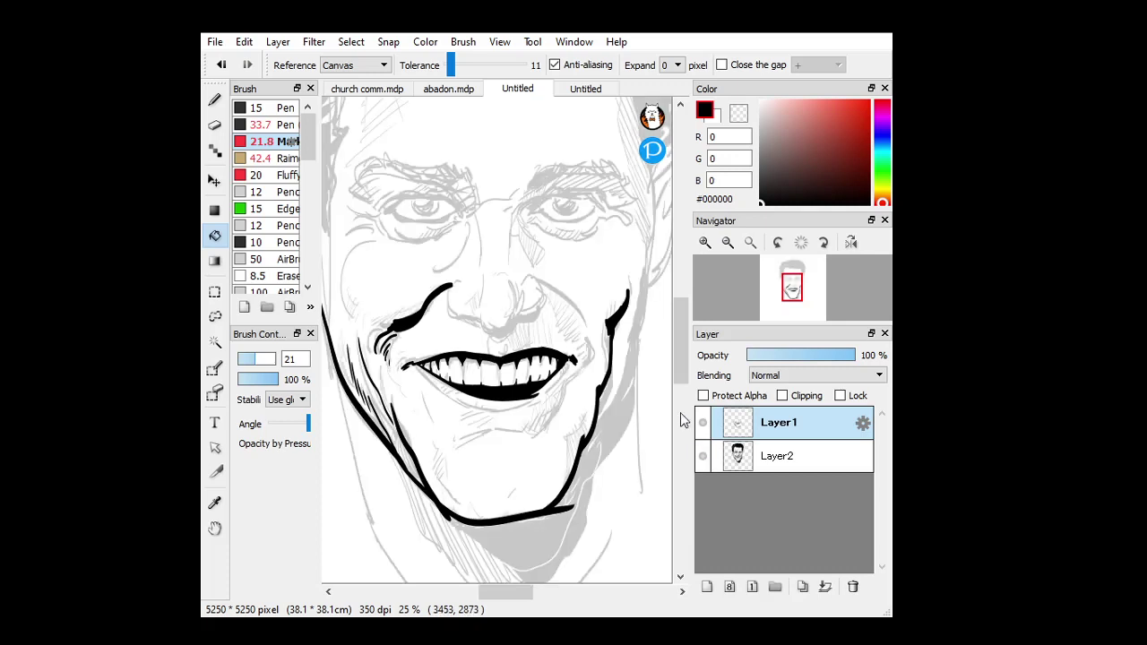
Clean up the mouth edge and ink the lower lip contour with the Marker at size 21, adding fine hatching on its right side
click(214, 125)
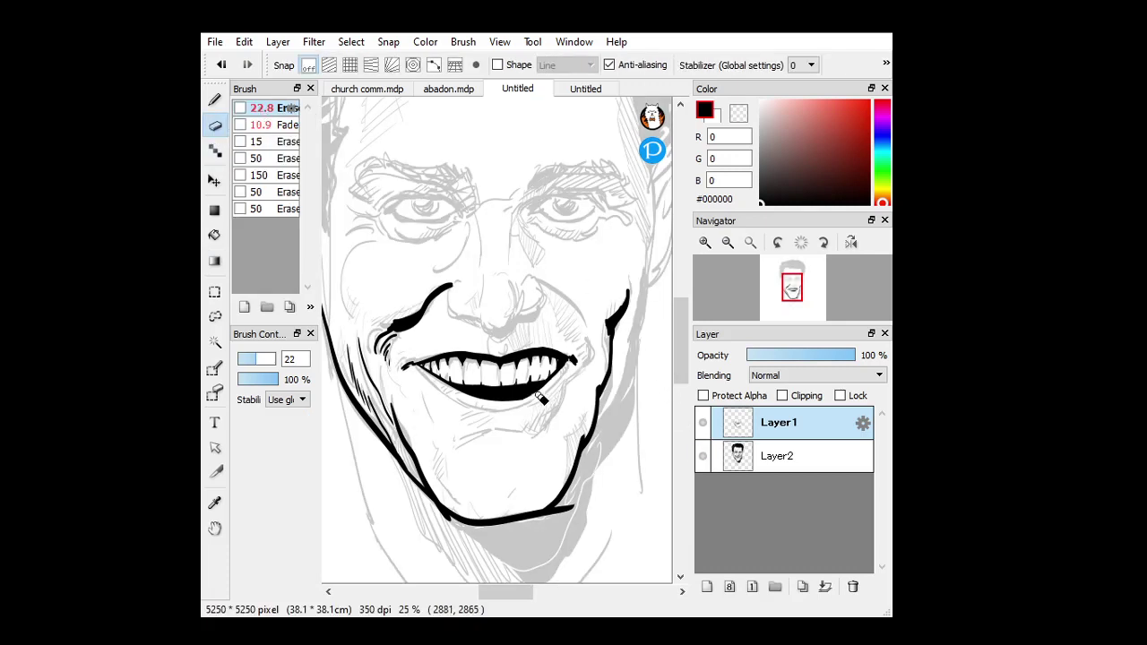
click(221, 105)
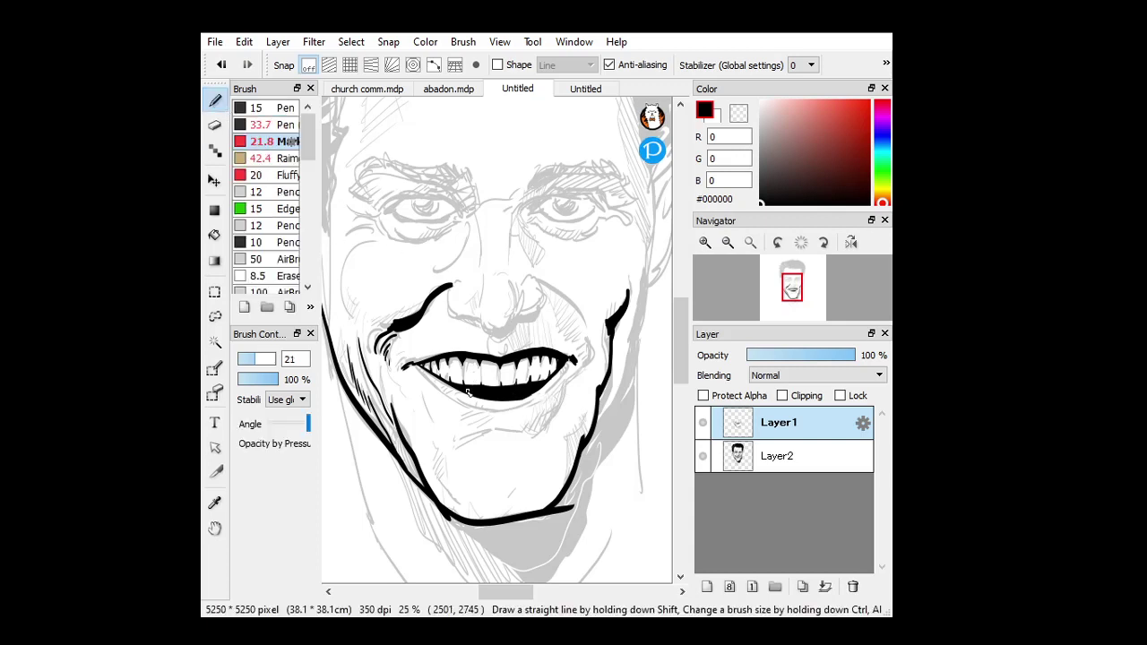
drag(425, 378, 489, 405)
key(ctrl+z)
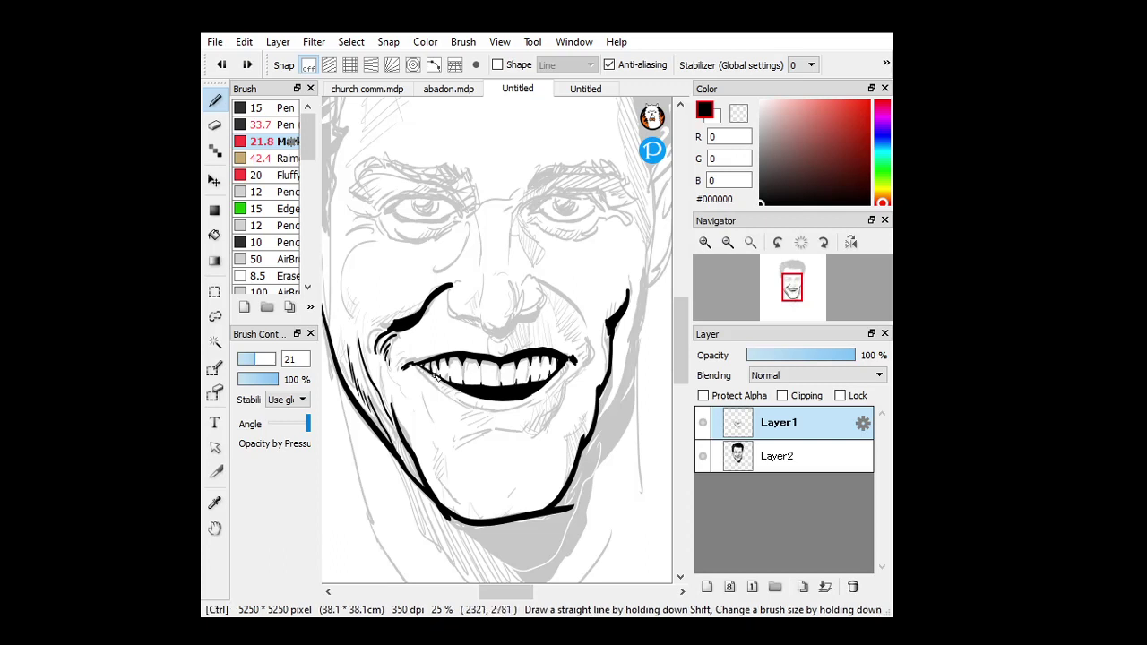
mouse_move(415, 367)
mouse_down()
mouse_move(471, 410)
mouse_move(534, 412)
mouse_move(507, 410)
mouse_move(560, 384)
mouse_move(570, 361)
mouse_move(528, 406)
mouse_up()
key(ctrl+z)
mouse_move(571, 361)
mouse_down()
mouse_move(548, 396)
mouse_move(529, 406)
mouse_up()
key(ctrl+z)
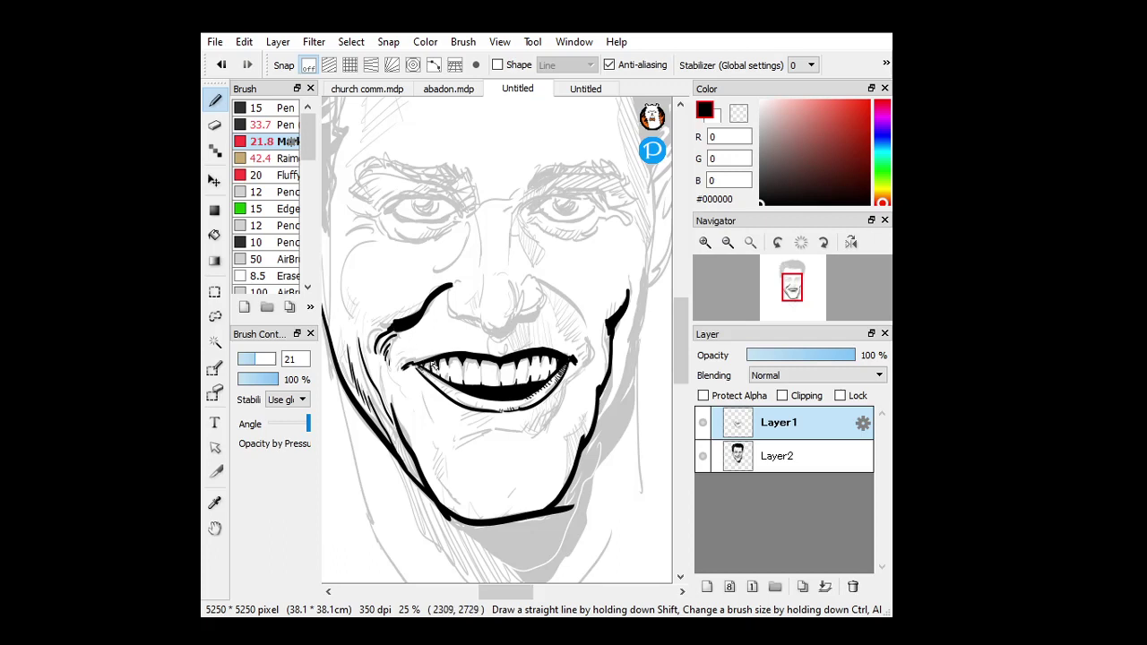
Ink the philtrum, nose tip and both nostrils, and hatch the shadow on the right side of the nose bridge
mouse_move(491, 349)
mouse_down()
mouse_move(489, 333)
mouse_move(499, 350)
mouse_up()
key(ctrl+z)
mouse_move(481, 319)
mouse_down()
mouse_move(512, 328)
mouse_move(535, 312)
mouse_move(529, 279)
mouse_move(532, 295)
mouse_up()
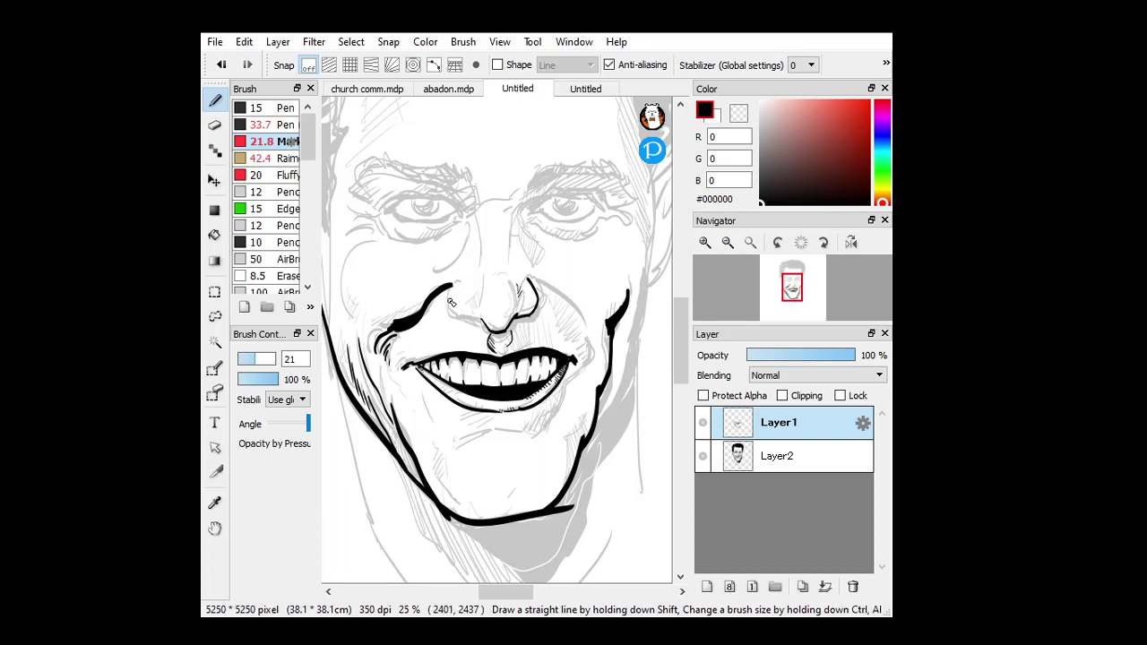
drag(450, 285, 460, 318)
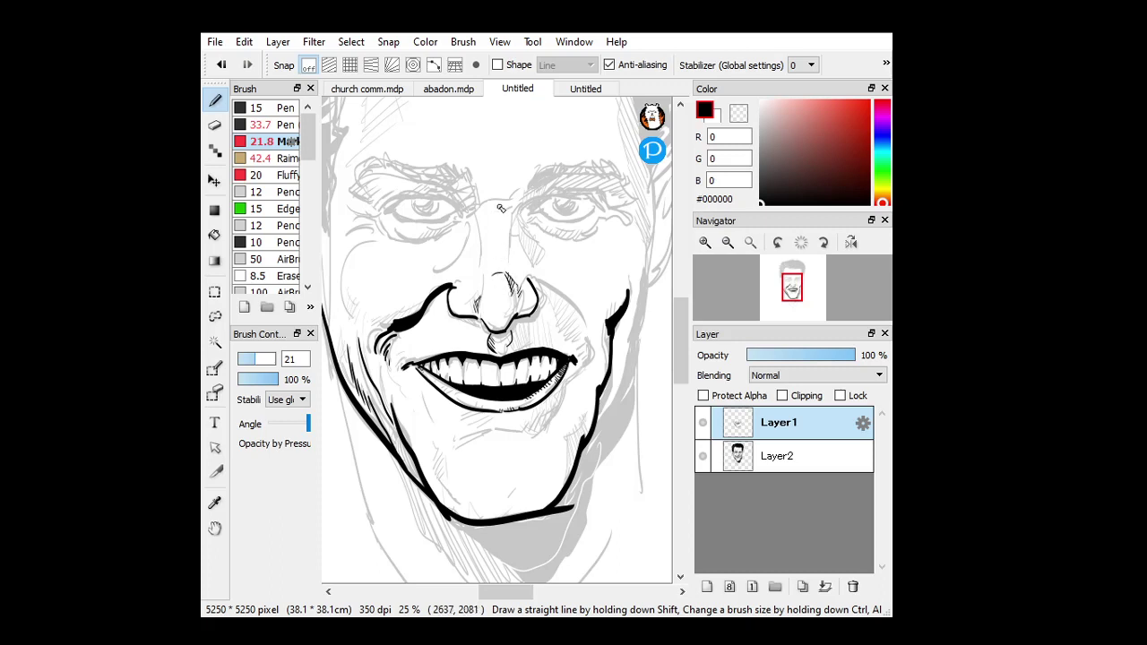
mouse_move(521, 198)
mouse_down()
mouse_move(513, 229)
mouse_move(518, 211)
mouse_move(547, 255)
mouse_move(512, 229)
mouse_move(522, 246)
mouse_move(516, 220)
mouse_move(546, 260)
mouse_up()
Ink the right eye's crease, lids and under-eye fold, and fill in the right eyebrow with dense short strokes
drag(675, 323, 674, 302)
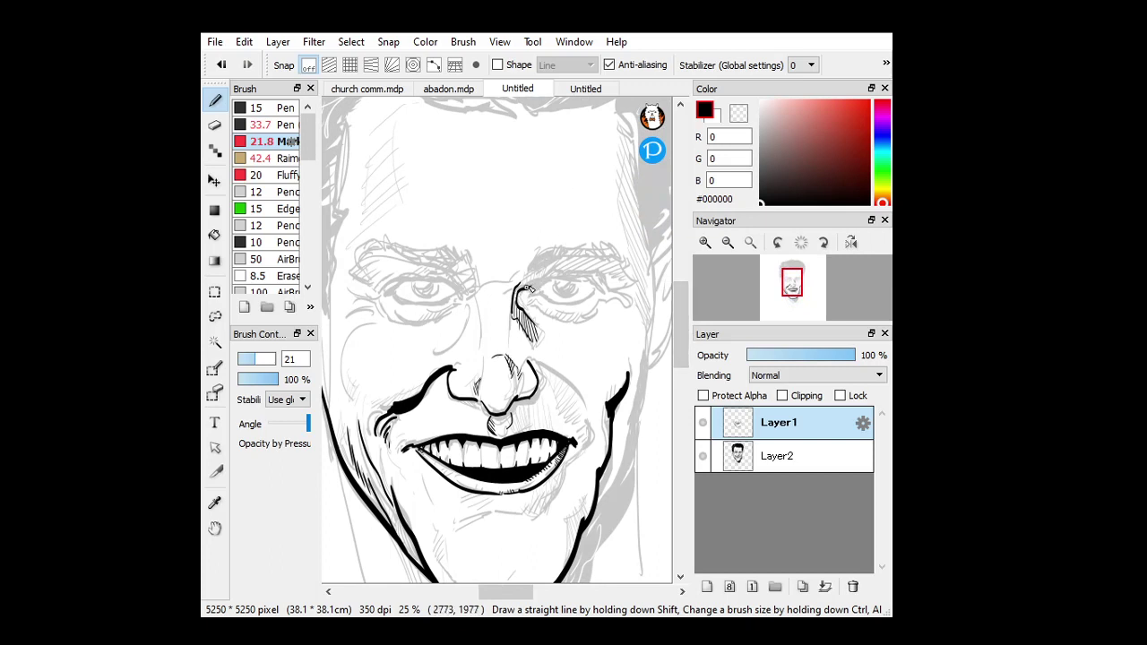
mouse_move(523, 289)
mouse_down()
mouse_move(573, 271)
mouse_move(610, 289)
mouse_up()
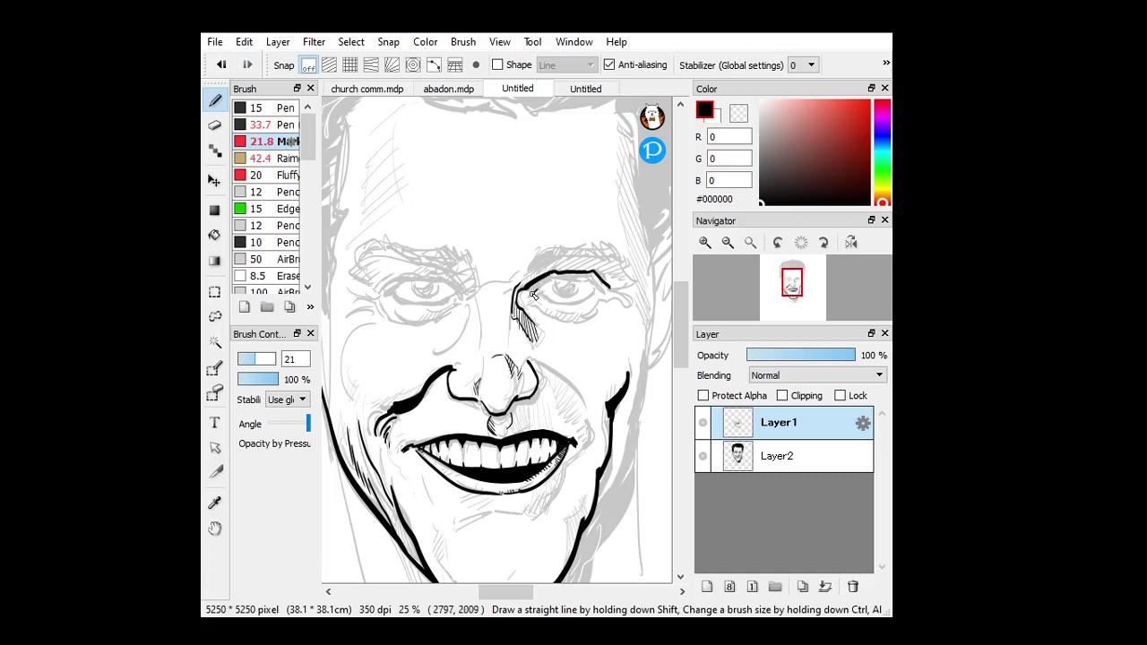
mouse_move(523, 289)
mouse_down()
mouse_move(559, 274)
mouse_move(590, 278)
mouse_move(600, 288)
mouse_move(585, 278)
mouse_move(598, 287)
mouse_move(532, 296)
mouse_move(595, 297)
mouse_up()
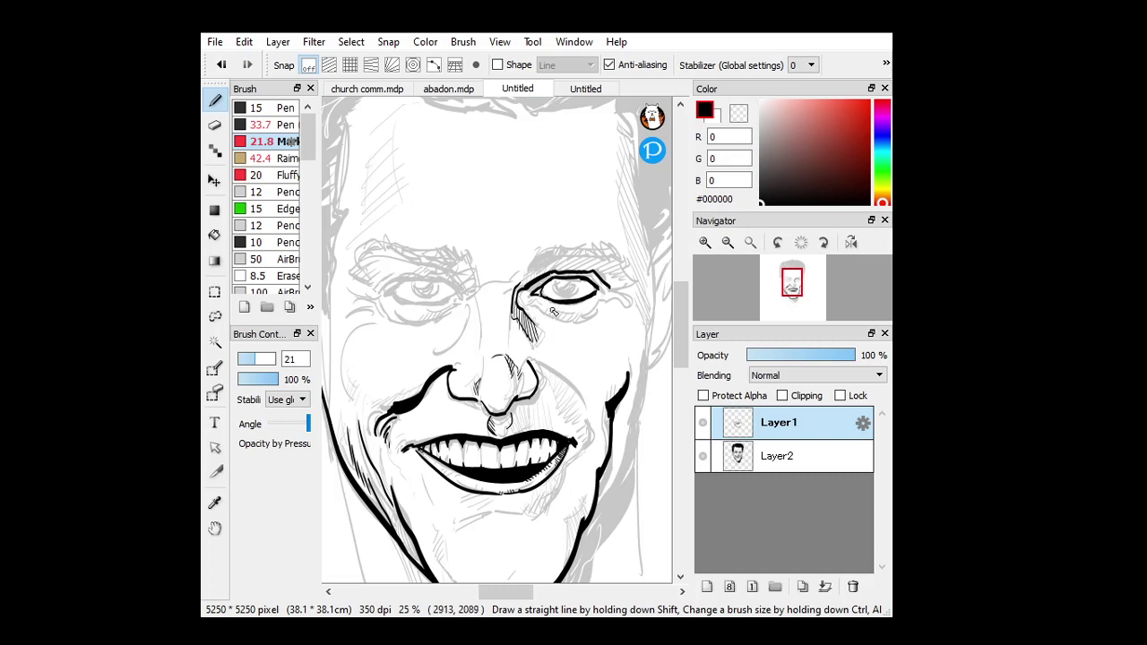
mouse_move(535, 309)
mouse_down()
mouse_move(591, 313)
mouse_move(608, 292)
mouse_move(627, 289)
mouse_up()
mouse_move(553, 266)
mouse_down()
mouse_move(541, 258)
mouse_move(525, 278)
mouse_move(565, 250)
mouse_move(568, 267)
mouse_move(537, 271)
mouse_move(583, 251)
mouse_move(562, 265)
mouse_move(588, 266)
mouse_move(609, 247)
mouse_move(632, 276)
mouse_up()
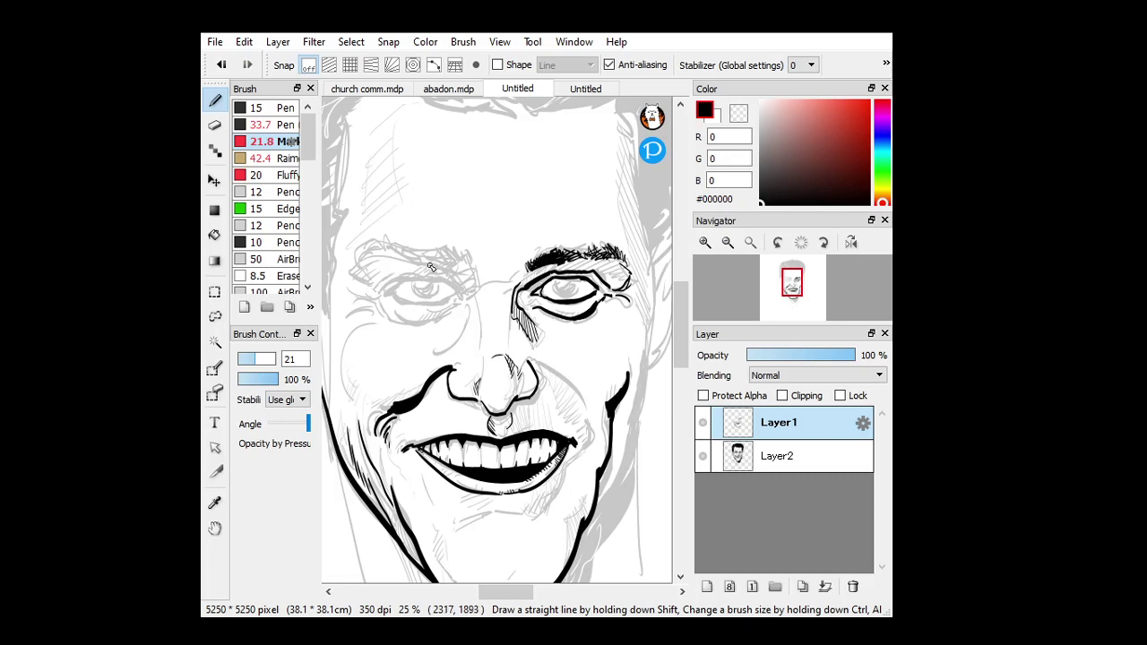
Ink the left eyebrow with dense strokes, add the crease across the nose bridge, and outline the left upper eyelid
mouse_move(430, 266)
mouse_down()
mouse_move(414, 259)
mouse_move(430, 271)
mouse_move(419, 258)
mouse_move(461, 265)
mouse_move(421, 269)
mouse_move(390, 246)
mouse_move(366, 266)
mouse_move(437, 260)
mouse_up()
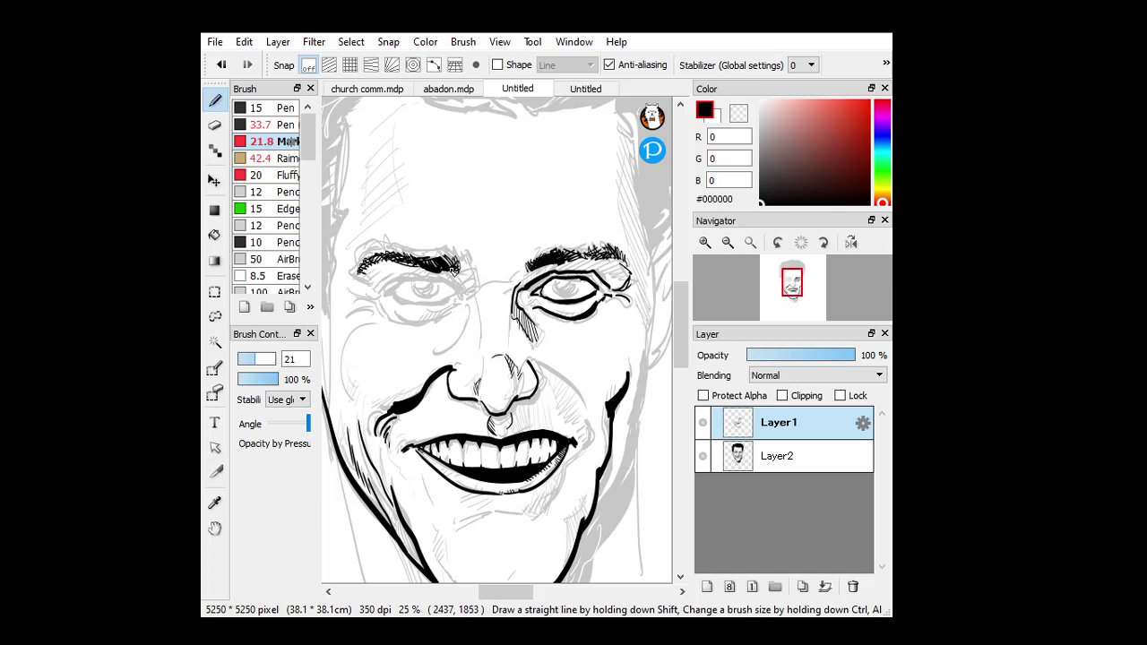
drag(455, 271, 515, 283)
drag(382, 295, 444, 283)
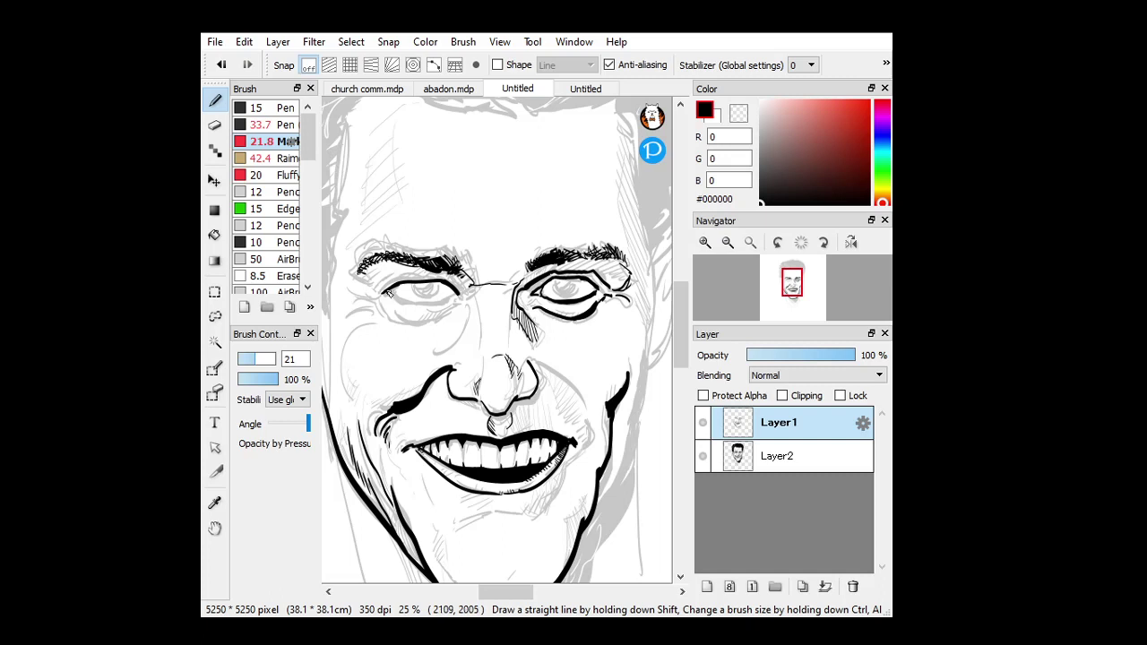
drag(383, 290, 439, 279)
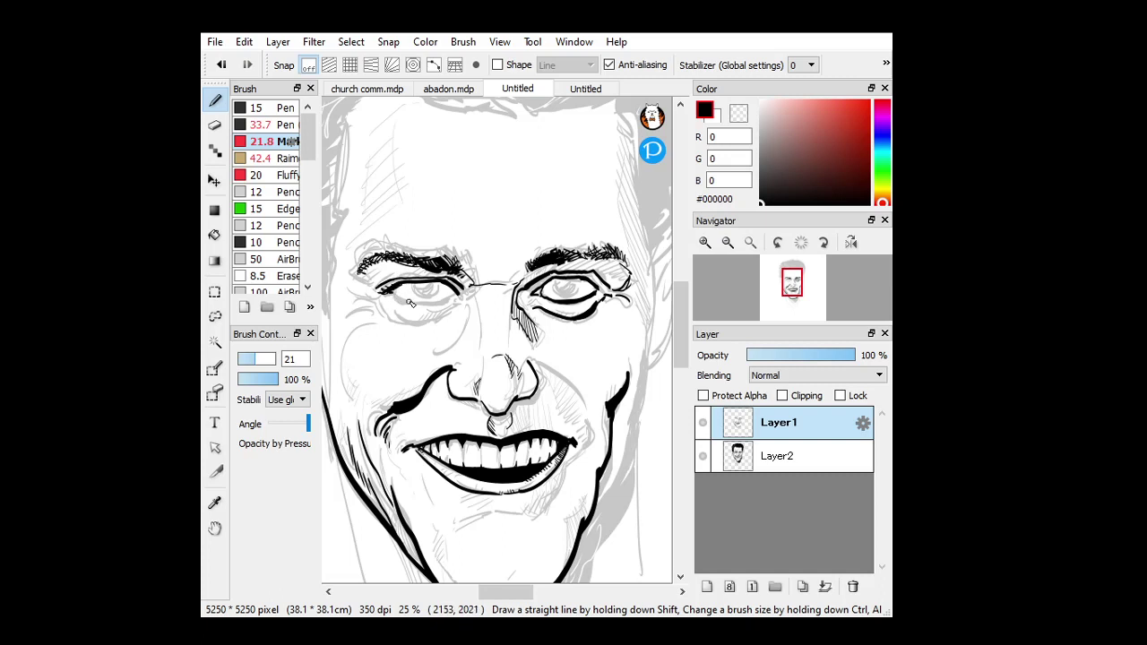
Ink the left eye's lower lid and under-eye fold, and add crease lines around the eye corners and outer brow
drag(401, 303, 445, 299)
key(ctrl)
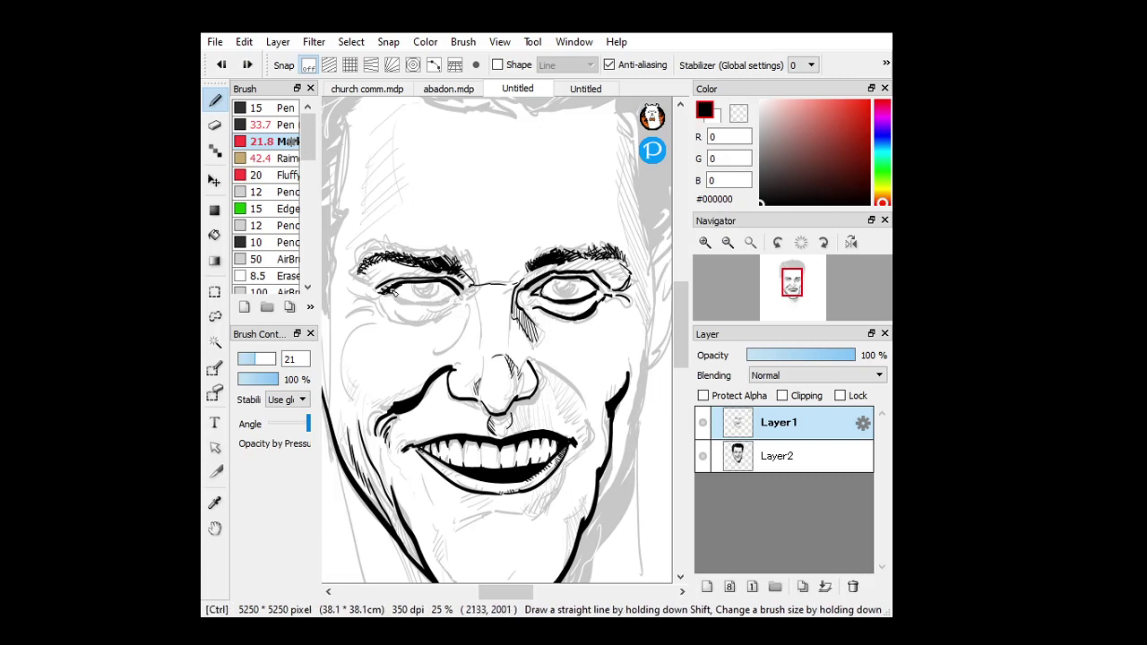
key(ctrl+z)
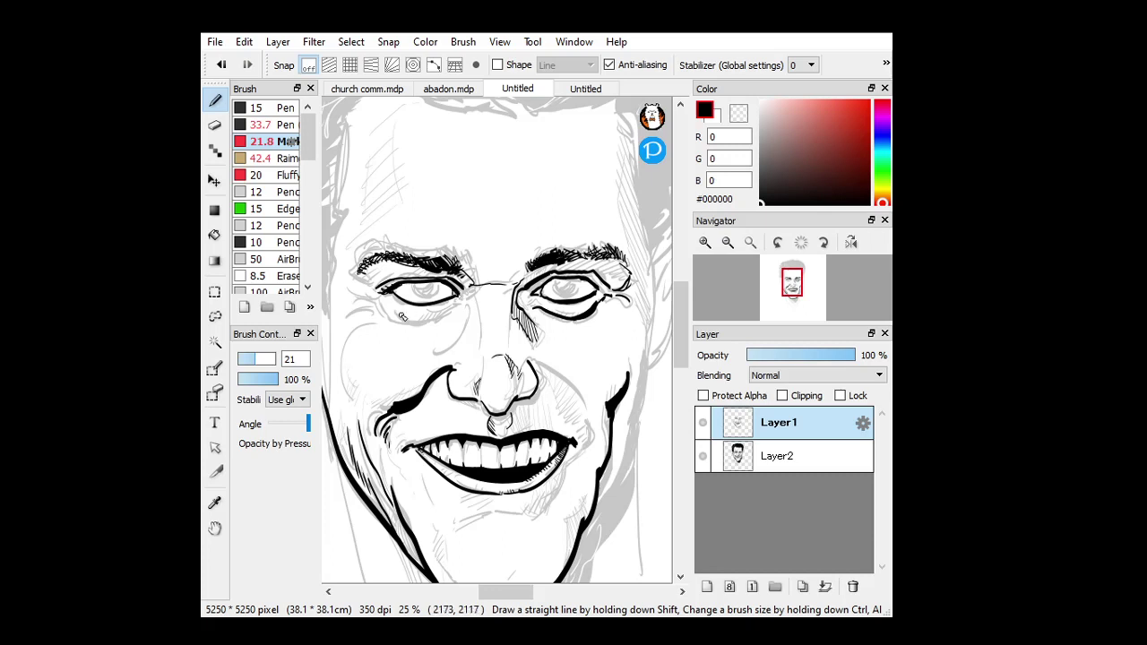
drag(399, 319, 457, 309)
drag(397, 306, 442, 308)
drag(469, 294, 473, 301)
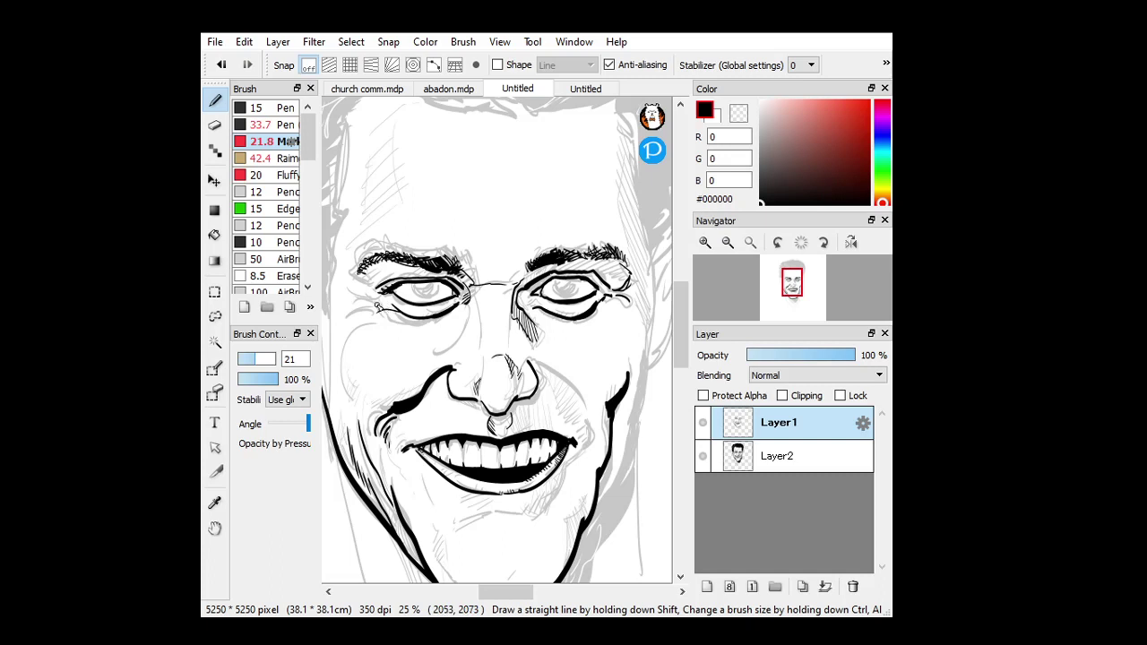
drag(352, 279, 369, 294)
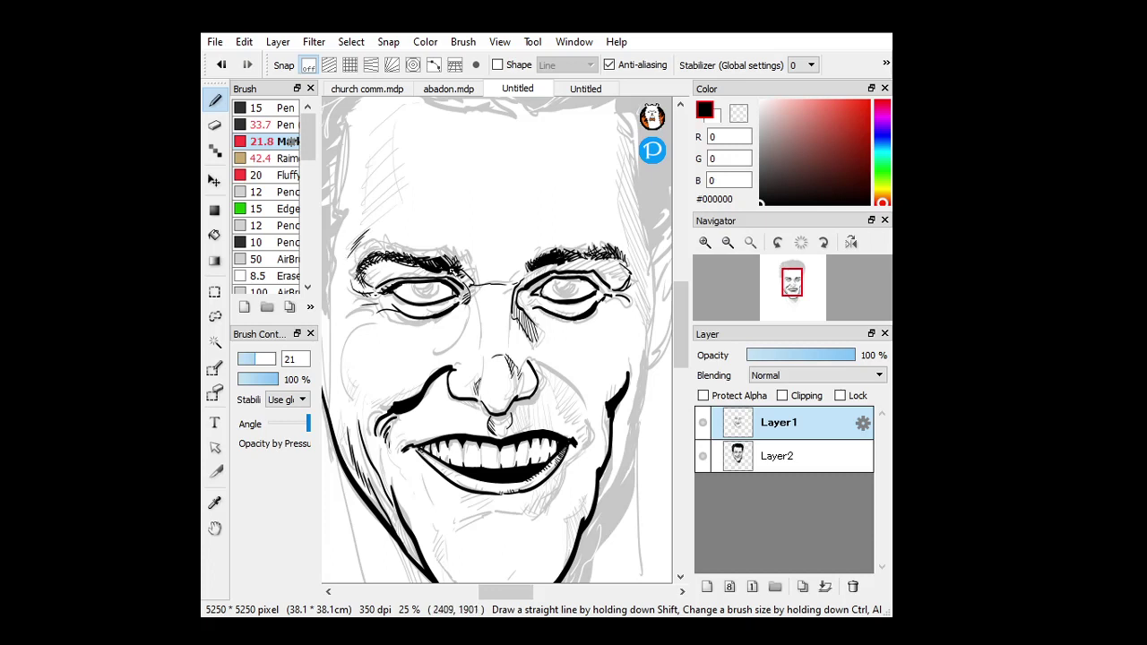
Check the inking with Layer2 briefly hidden, and trace the right face edge from jaw toward ear with the Marker at size 35
click(727, 241)
click(703, 458)
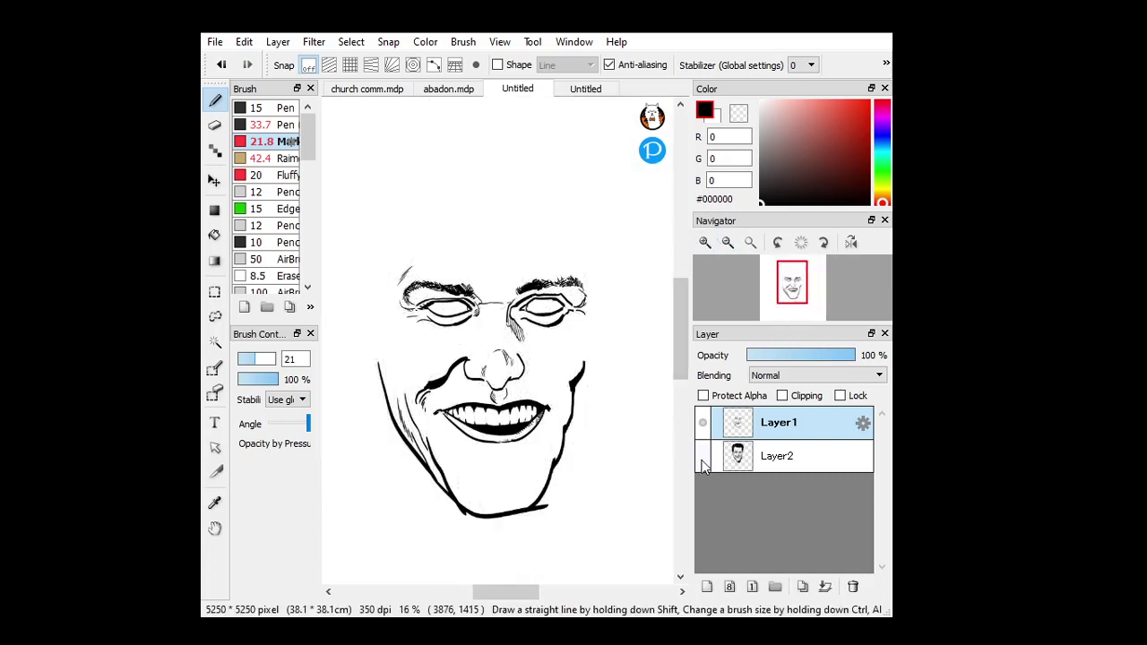
click(703, 458)
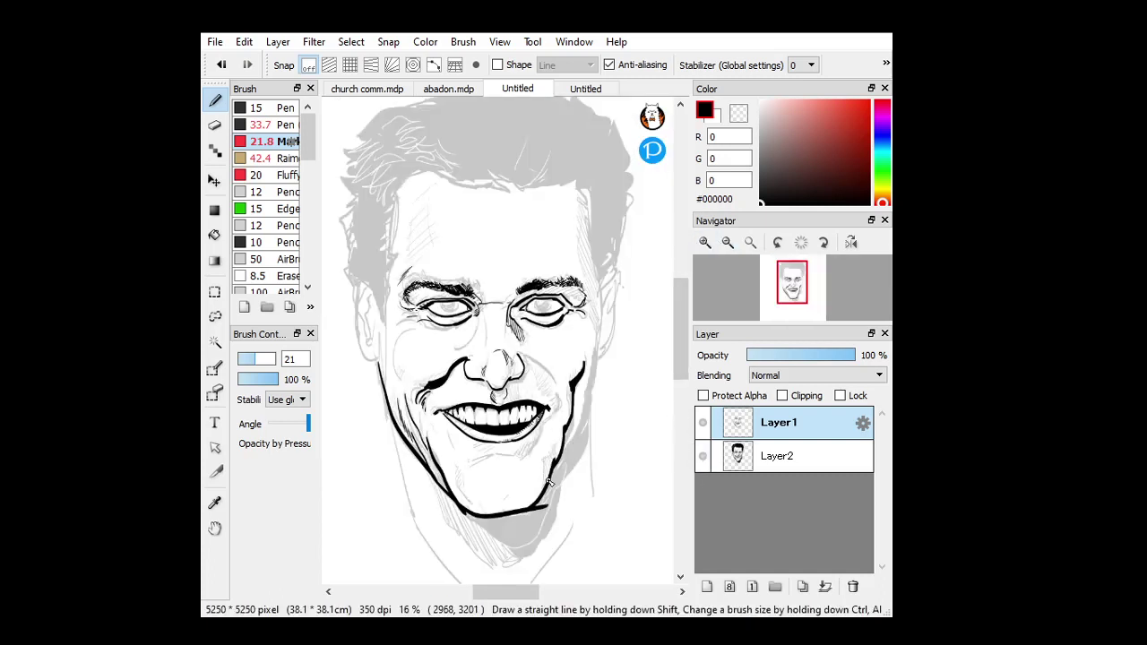
mouse_move(549, 489)
mouse_down()
mouse_move(590, 421)
mouse_move(562, 466)
mouse_up()
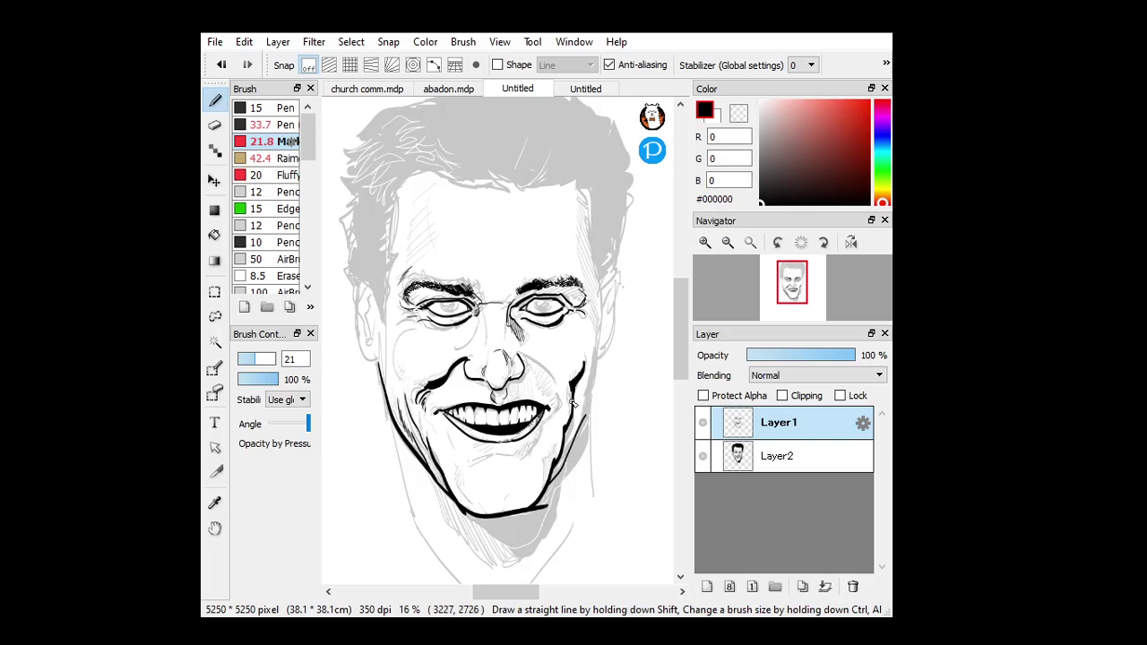
key(ctrl+z)
drag(254, 358, 268, 358)
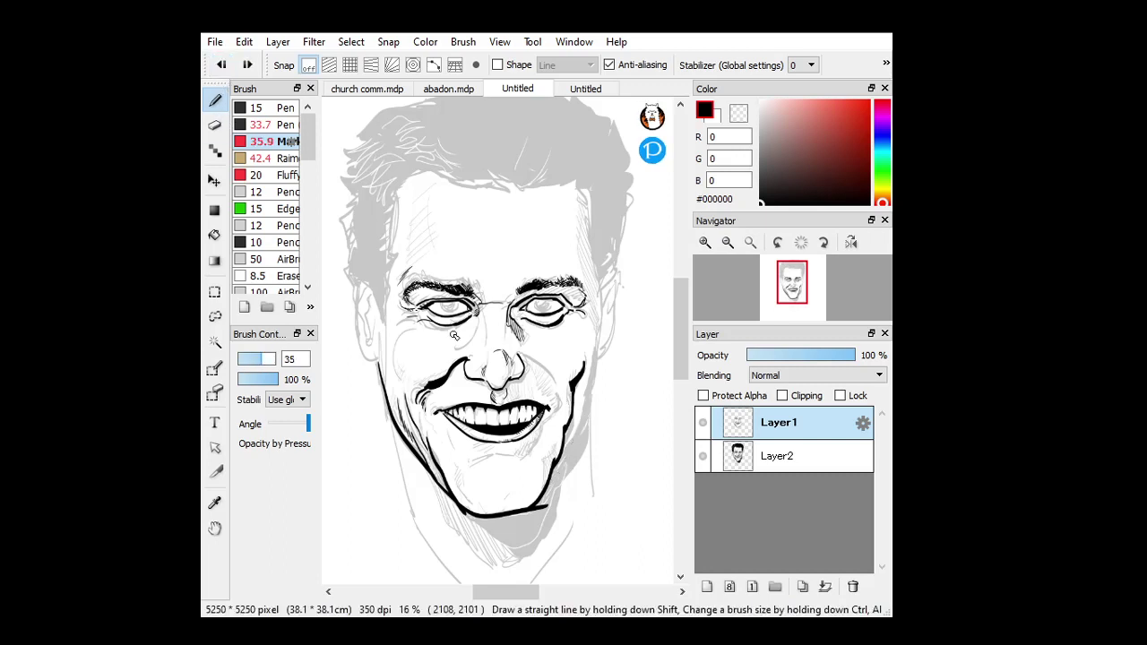
mouse_move(552, 469)
mouse_down()
mouse_move(546, 490)
mouse_move(590, 413)
mouse_move(547, 489)
mouse_move(583, 414)
mouse_move(595, 323)
mouse_up()
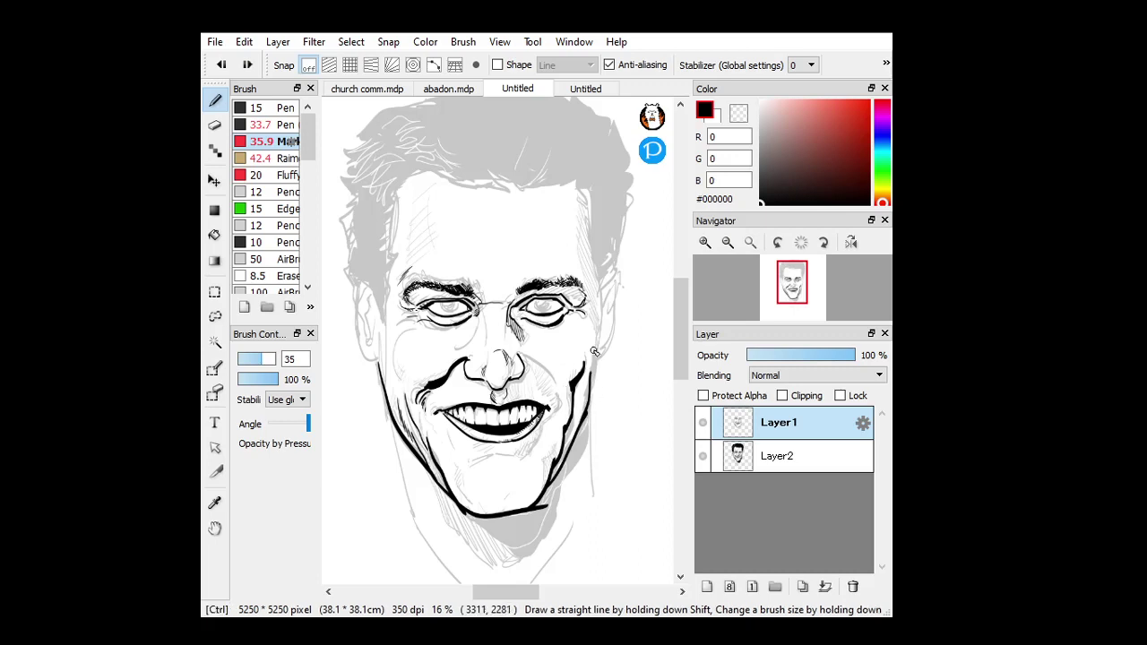
Ink the right face edge from the cheek up to the temple, then the left temple hairline down through the sideburn
drag(589, 378, 594, 306)
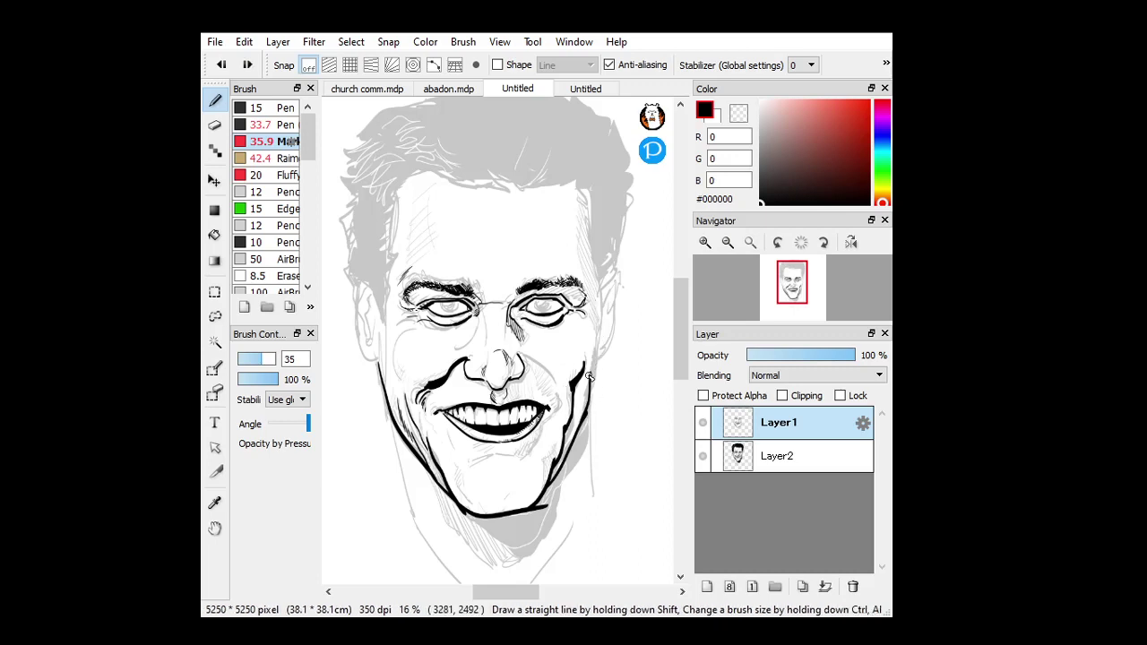
drag(593, 382, 587, 190)
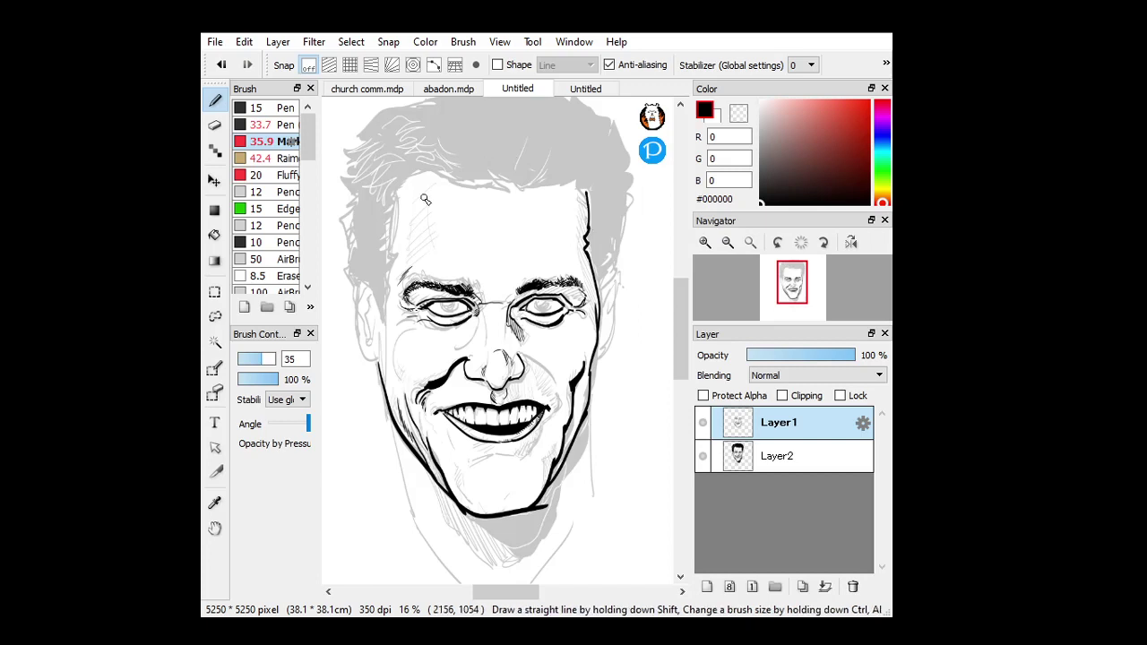
mouse_move(412, 173)
mouse_down()
mouse_move(392, 211)
mouse_move(386, 376)
mouse_up()
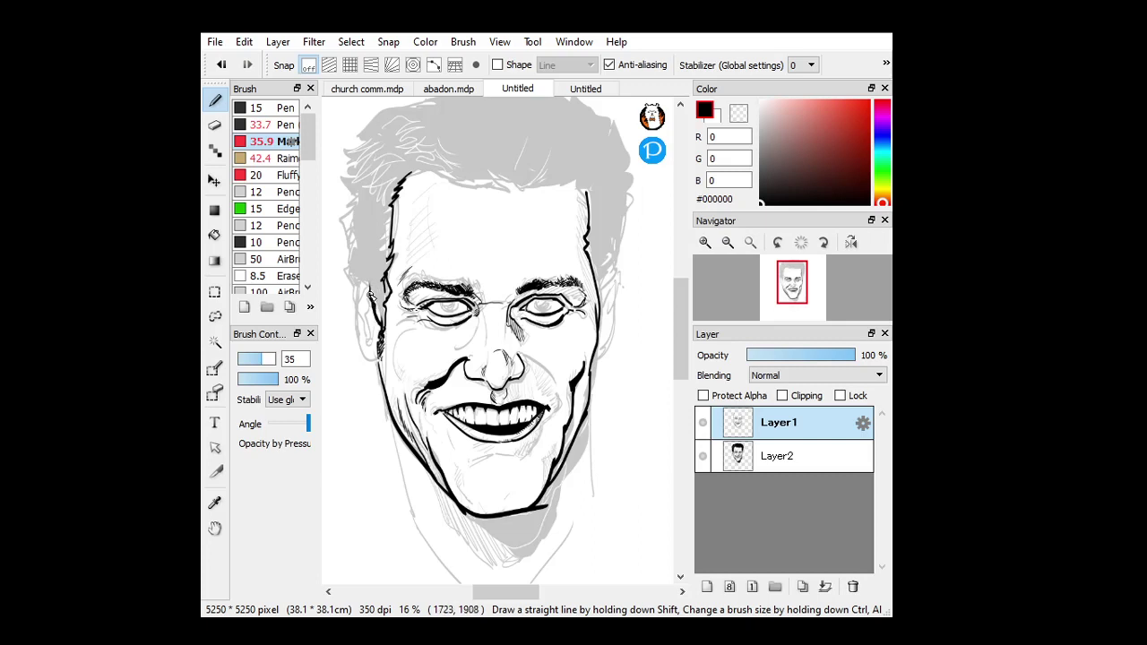
Ink the left ear's outline and inner folds, with short hair strokes above it, redoing the lower ear stroke
mouse_move(371, 280)
mouse_down()
mouse_move(364, 286)
mouse_move(349, 245)
mouse_up()
drag(351, 299, 369, 359)
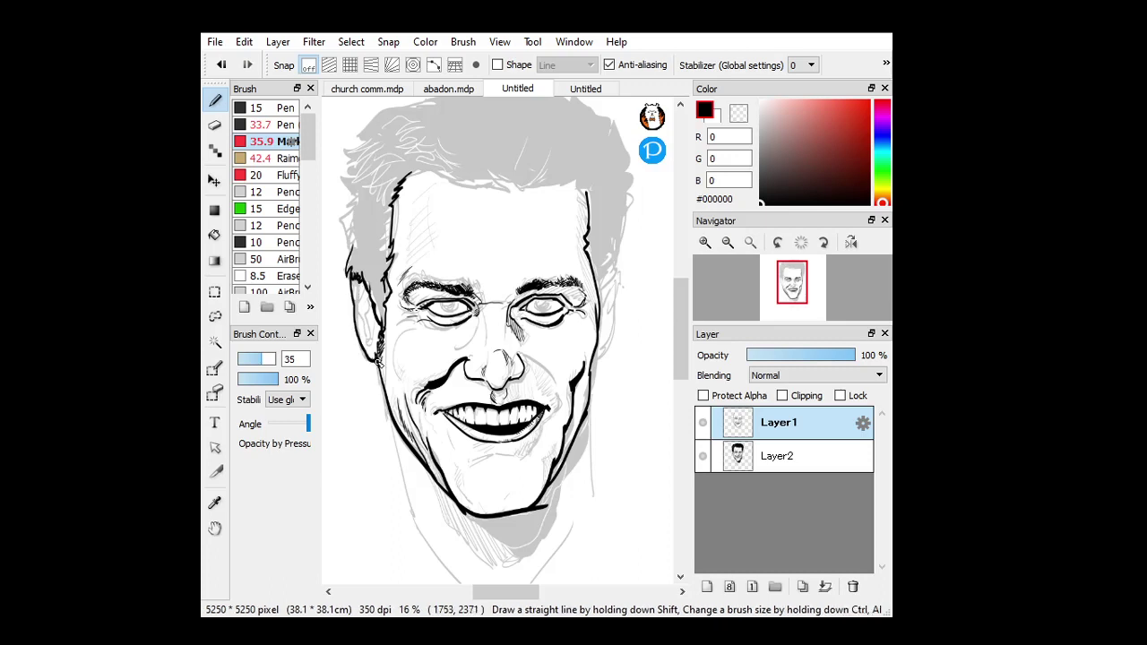
key(ctrl+z)
drag(355, 318, 381, 365)
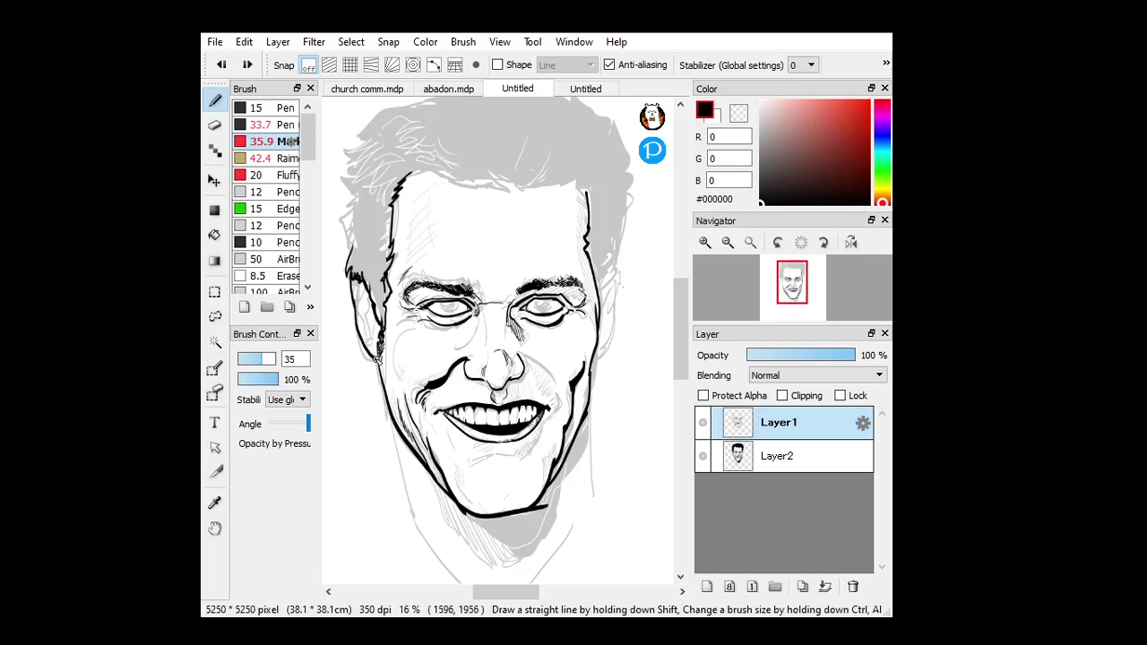
drag(356, 318, 378, 361)
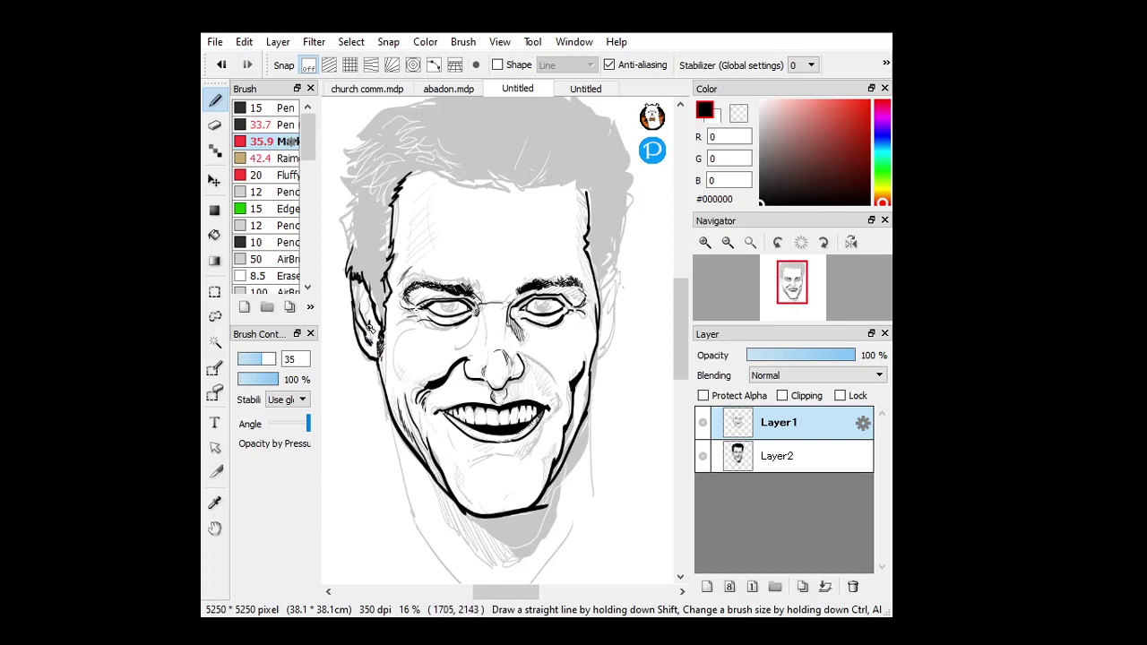
drag(372, 335, 362, 287)
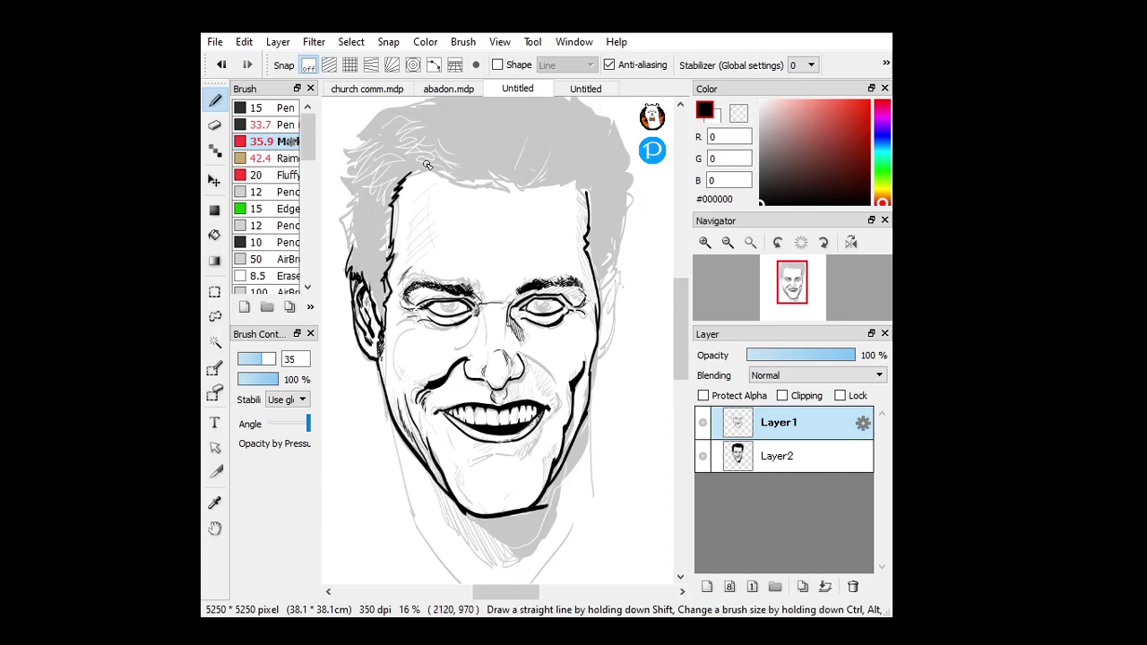
Trace the outer hair contour with spiky strokes from above the left ear over the crown to the right ear
click(728, 241)
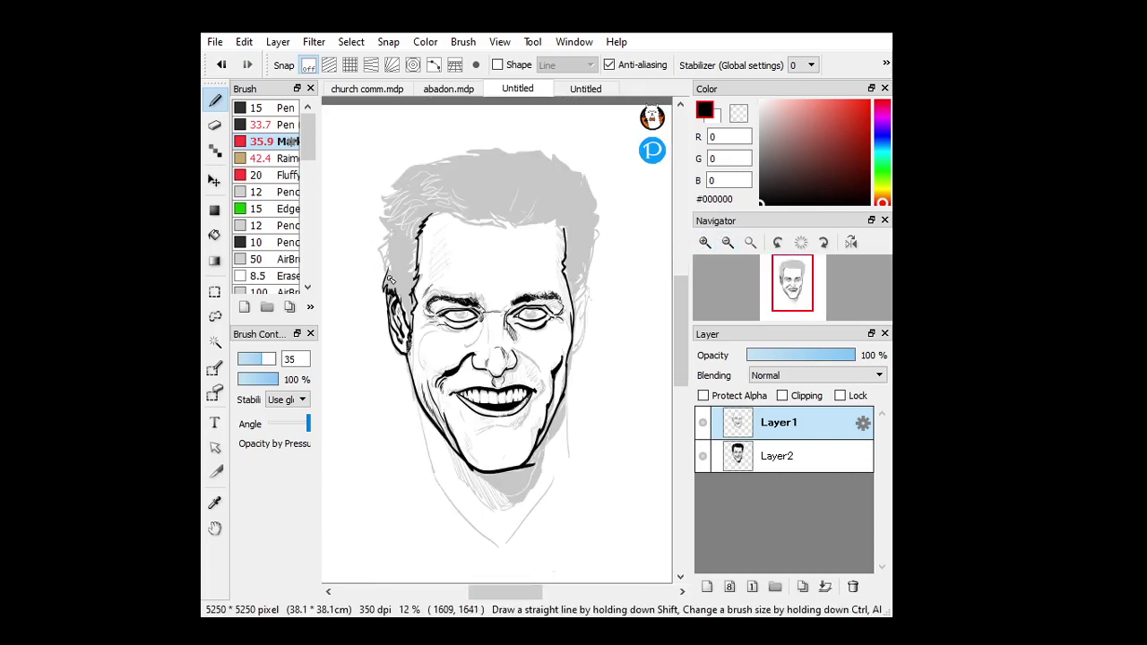
mouse_move(382, 284)
mouse_down()
mouse_move(388, 230)
mouse_move(375, 230)
mouse_move(394, 216)
mouse_move(377, 215)
mouse_move(391, 204)
mouse_move(381, 196)
mouse_move(403, 186)
mouse_move(400, 170)
mouse_move(432, 162)
mouse_move(419, 157)
mouse_move(559, 165)
mouse_up()
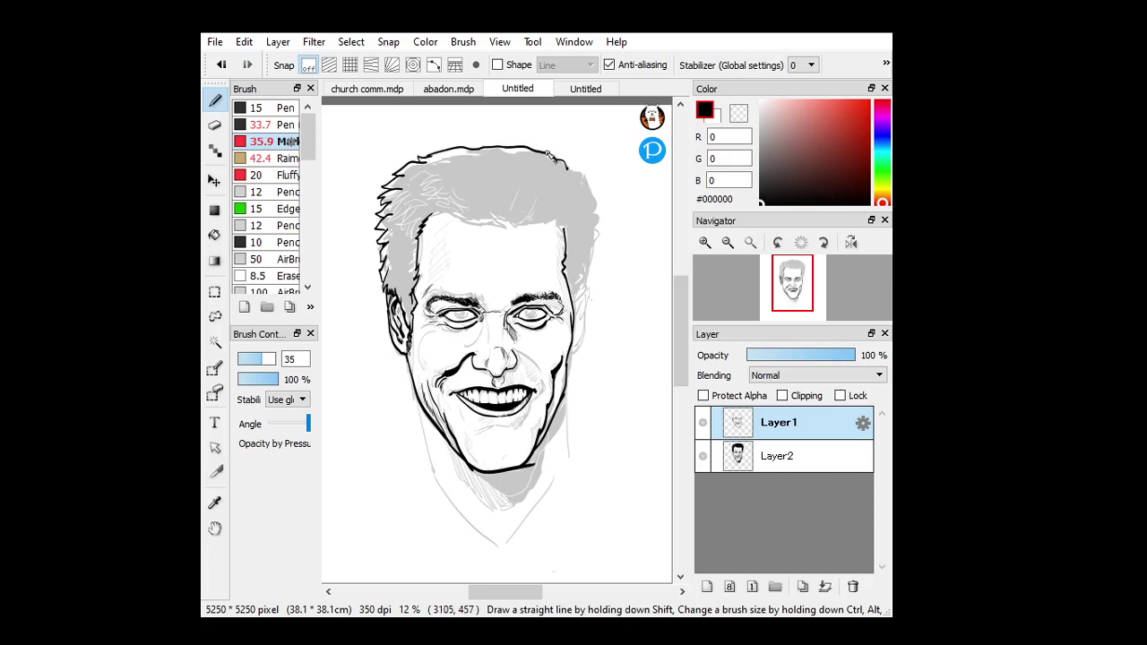
drag(582, 167, 590, 180)
drag(603, 218, 583, 292)
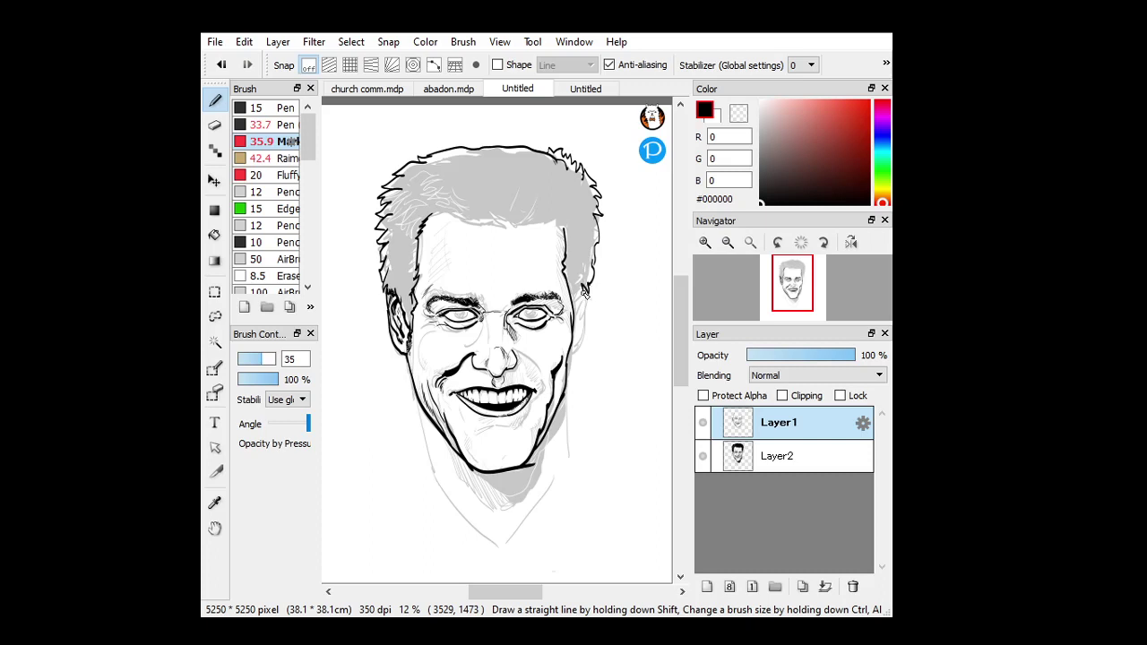
Examine the linework in the horizontally flipped view, with Layer2 temporarily hidden
click(852, 242)
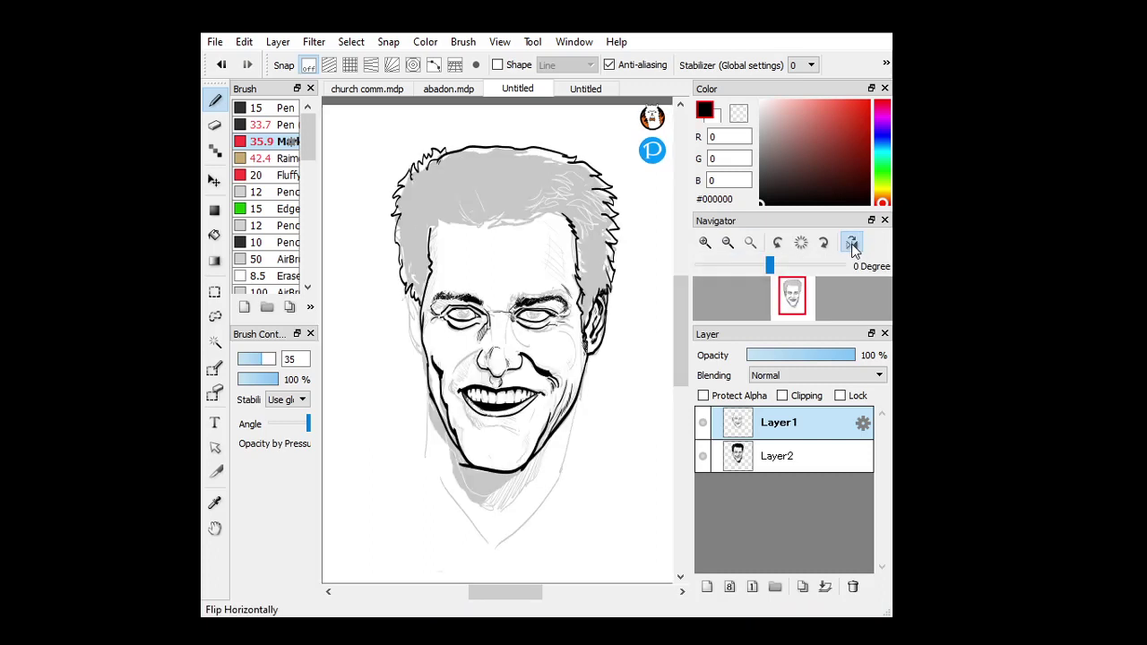
click(852, 244)
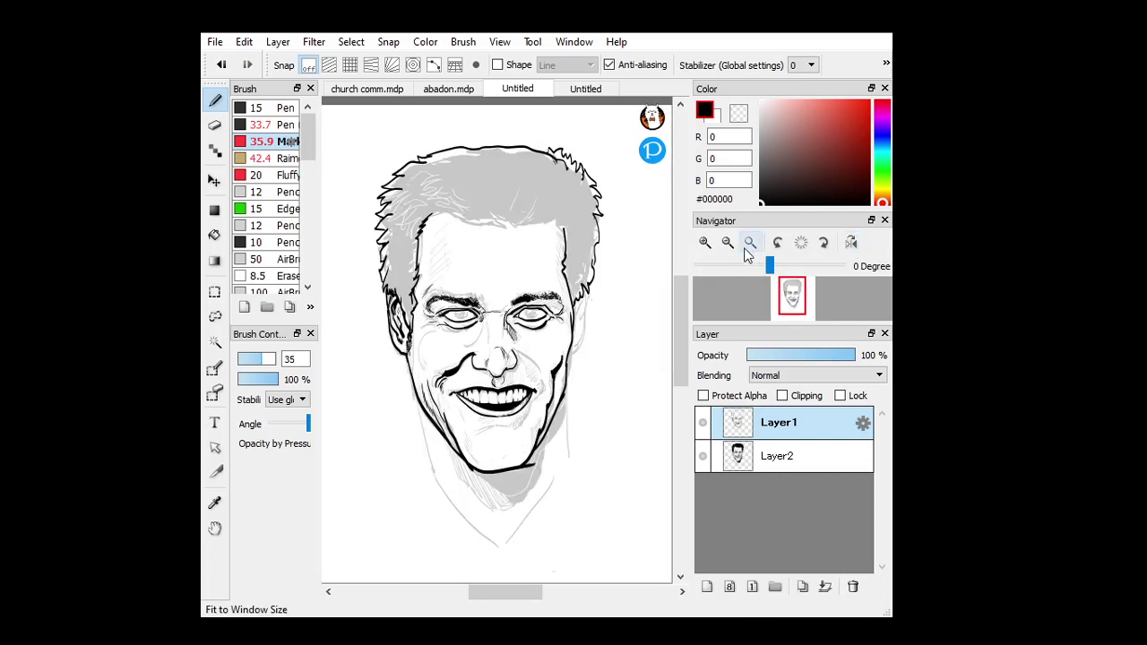
click(704, 242)
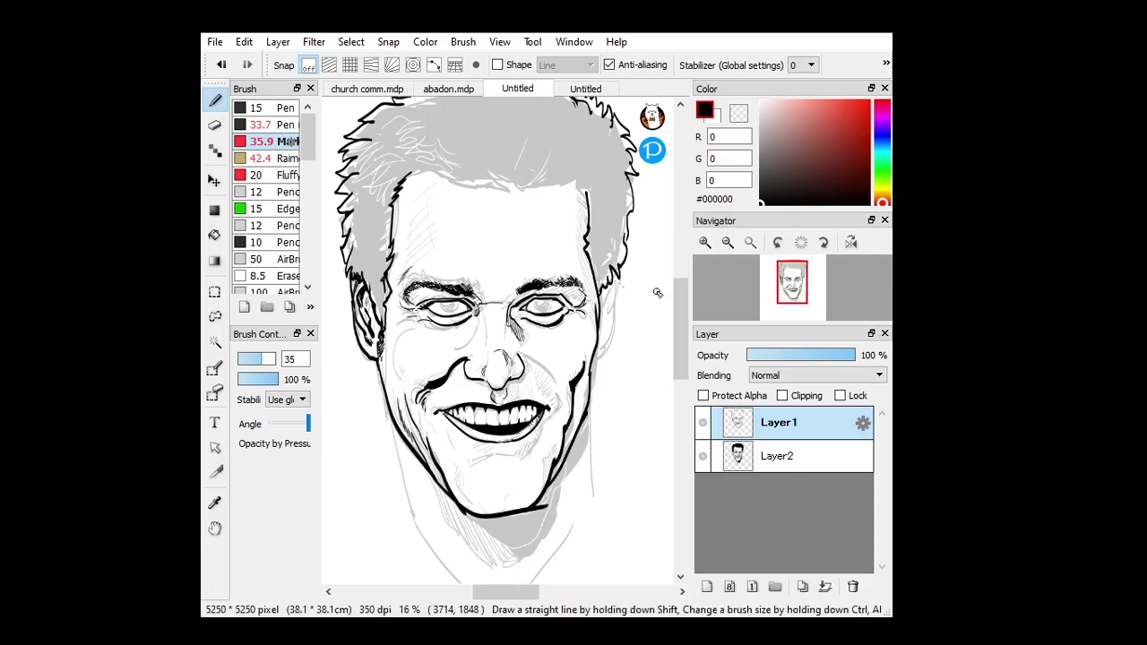
click(852, 243)
click(703, 455)
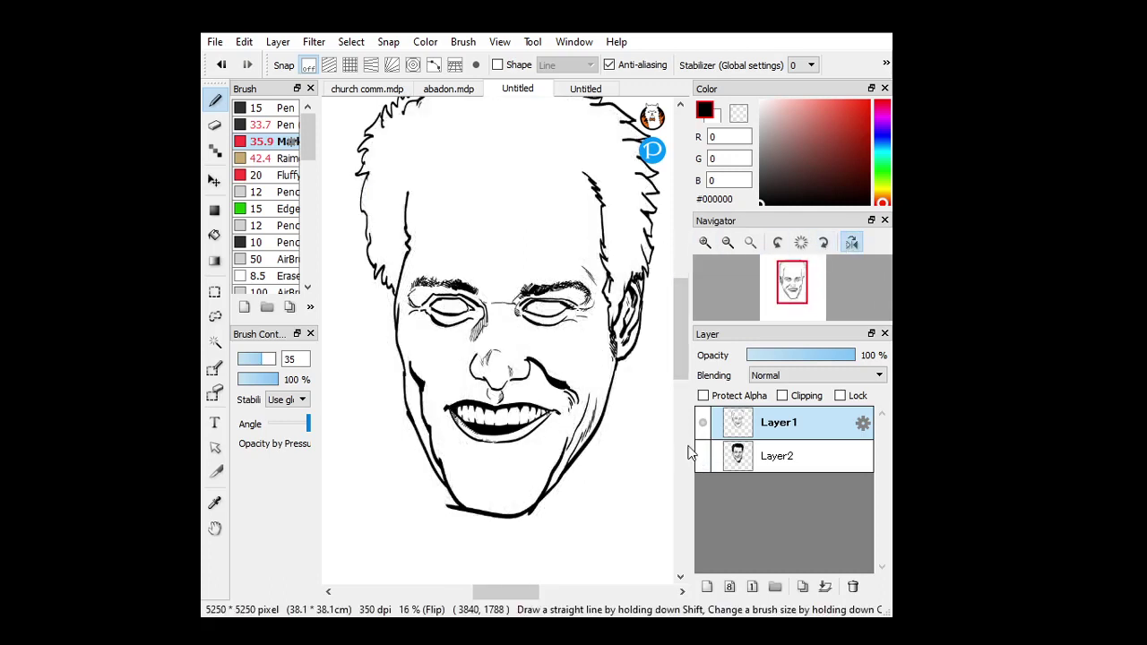
click(214, 124)
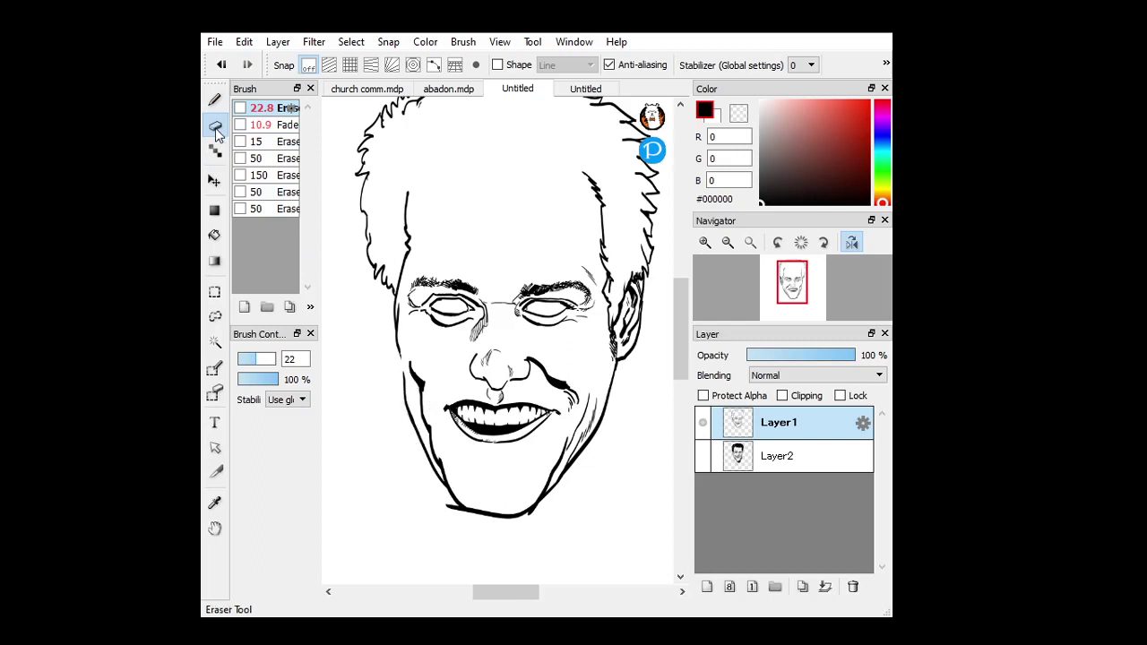
key(b)
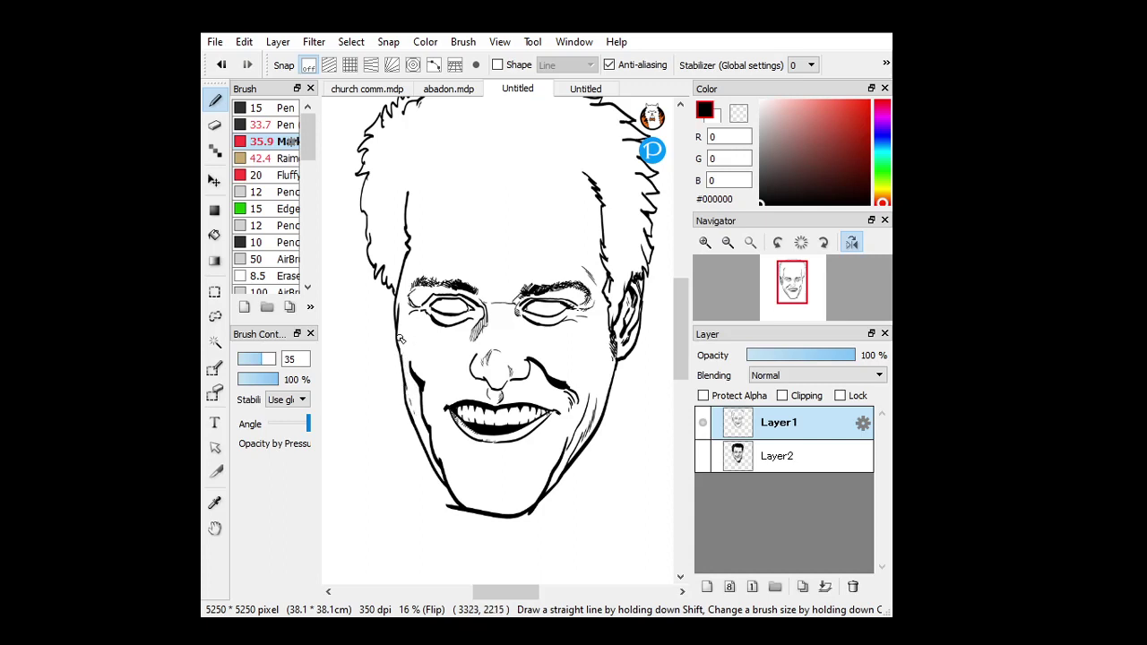
click(704, 453)
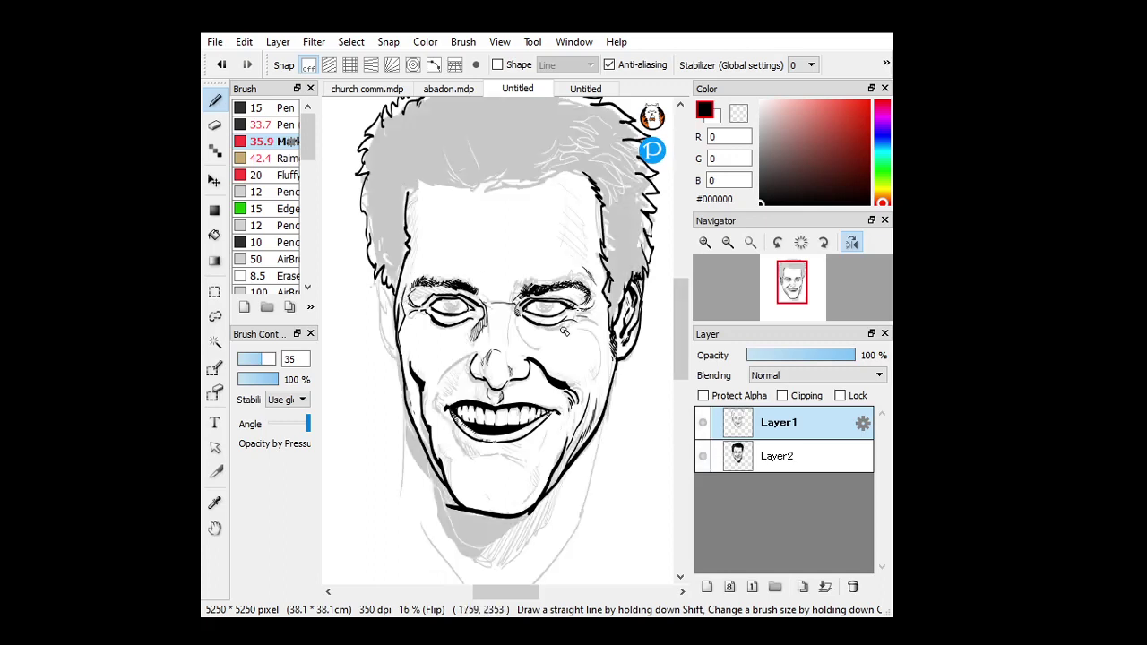
In the flipped view, replace the temple line above the uninked ear with a hatched edge, and ink the jagged front hairline across the forehead
click(214, 124)
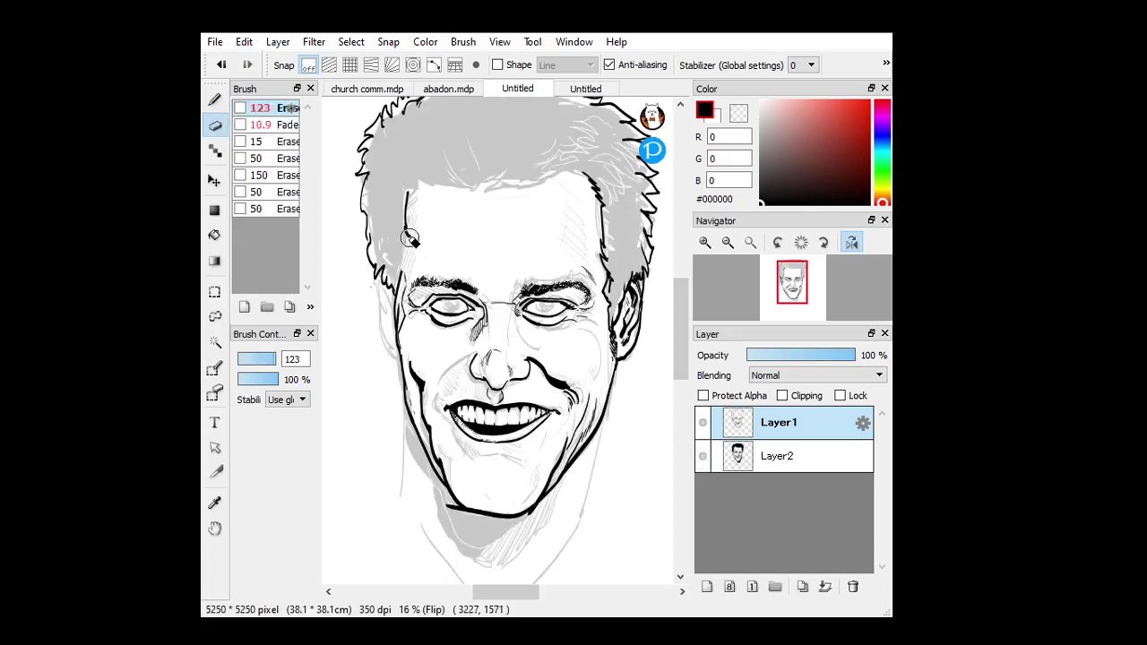
click(217, 104)
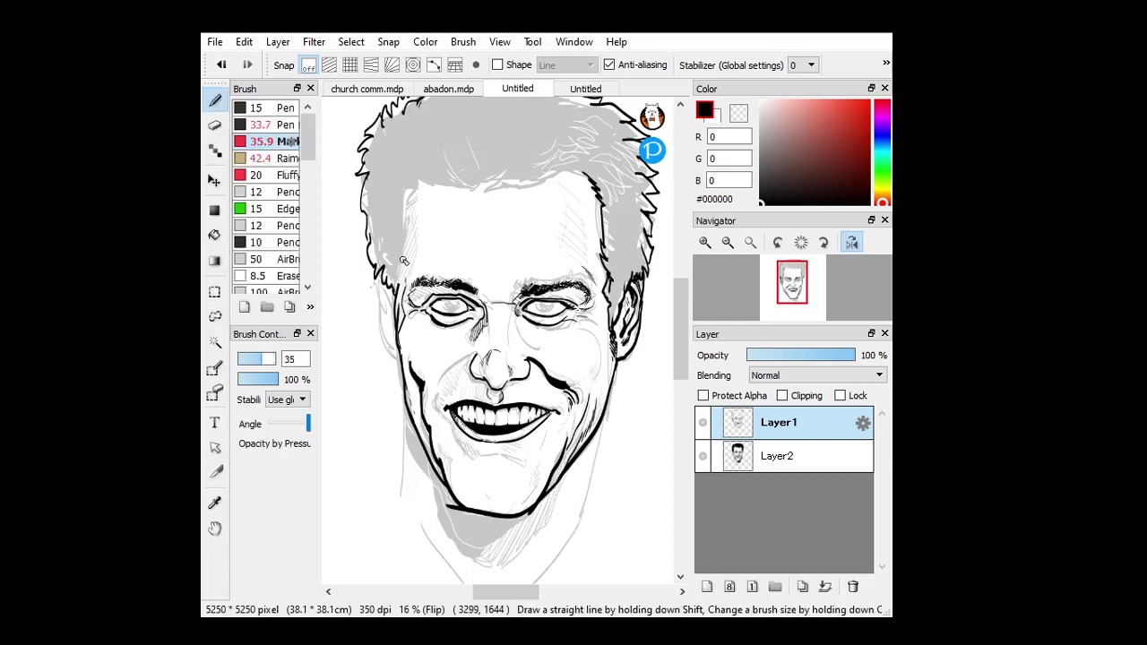
mouse_move(399, 288)
mouse_down()
mouse_move(412, 214)
mouse_move(402, 237)
mouse_move(400, 207)
mouse_move(414, 187)
mouse_move(401, 243)
mouse_move(414, 188)
mouse_move(406, 257)
mouse_up()
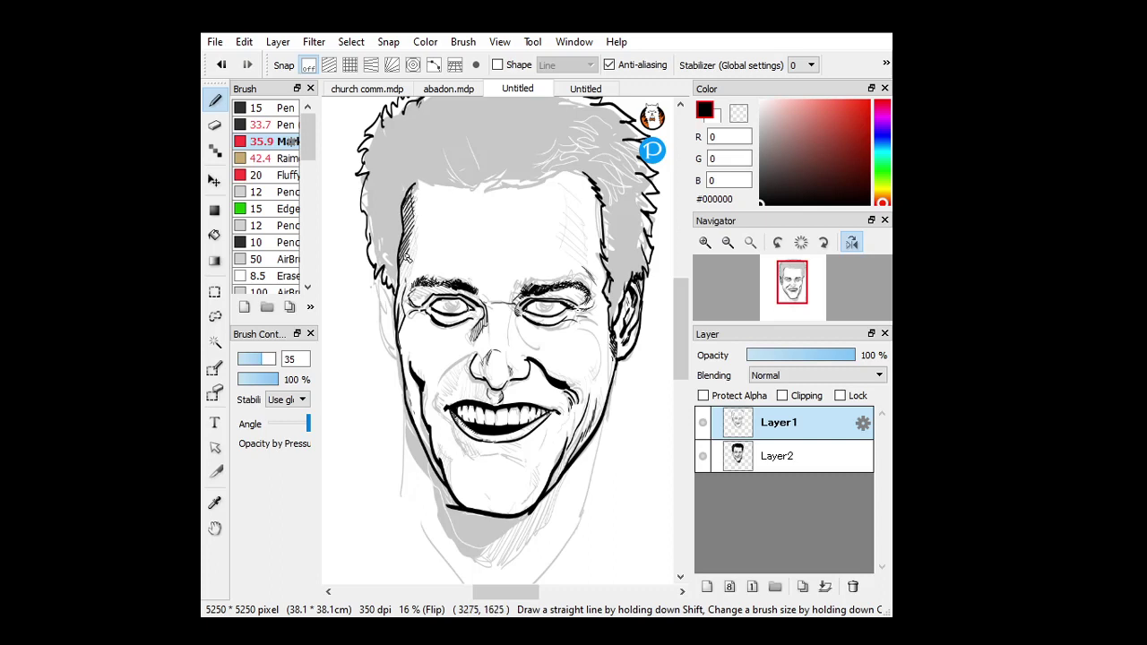
mouse_move(427, 180)
mouse_down()
mouse_move(483, 192)
mouse_move(525, 180)
mouse_move(507, 190)
mouse_move(518, 189)
mouse_move(577, 164)
mouse_up()
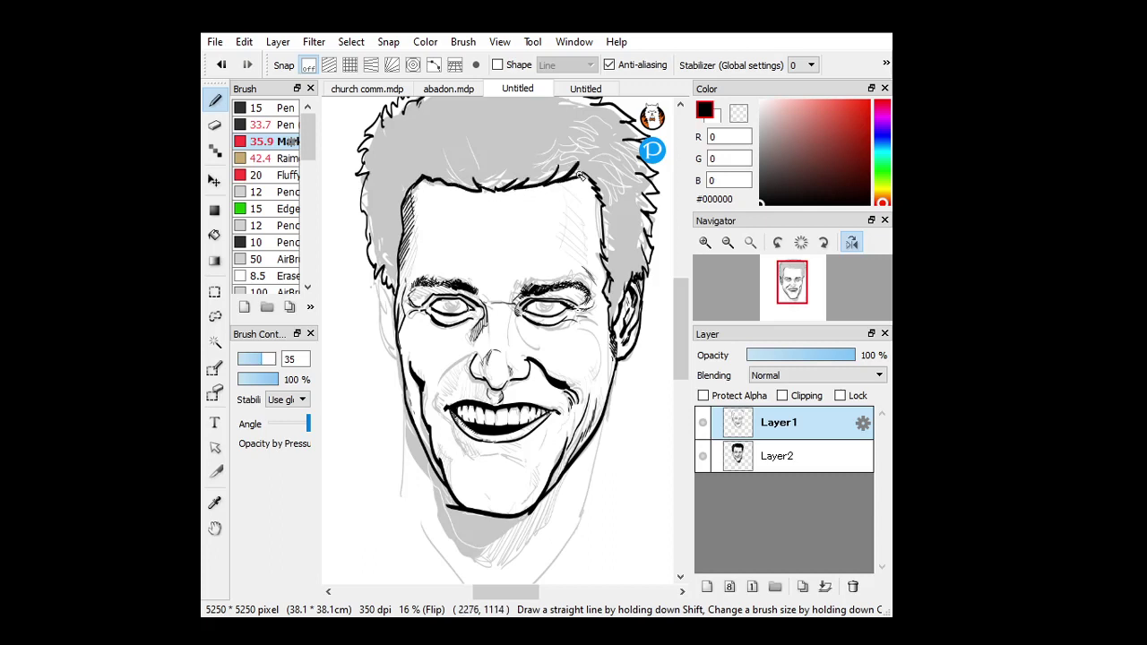
click(702, 456)
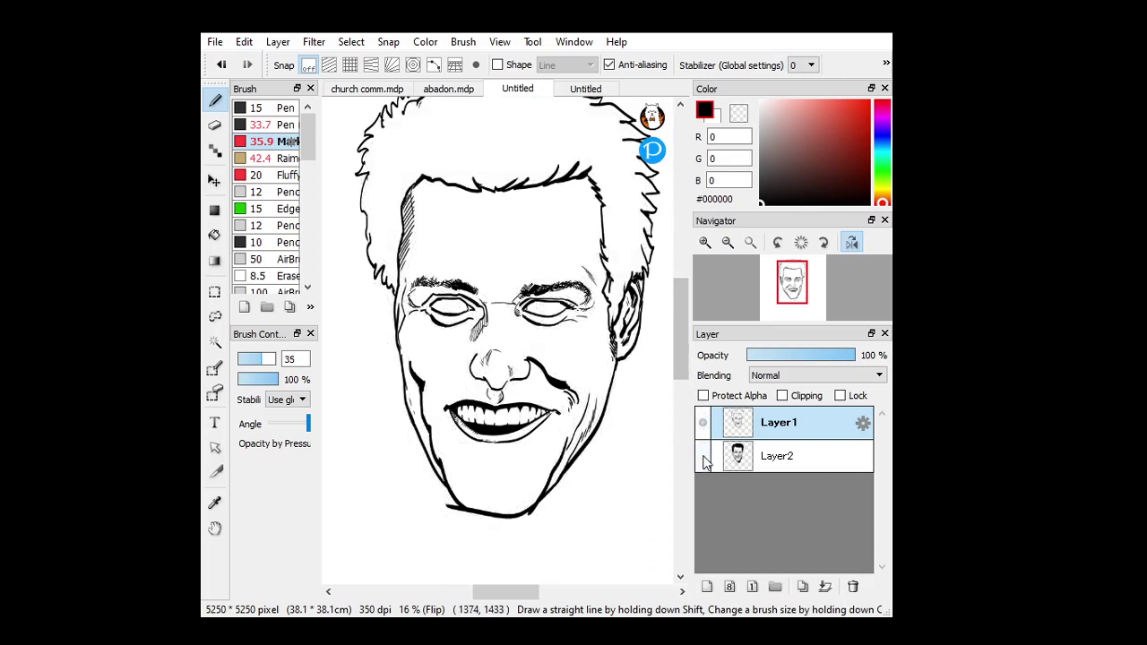
click(702, 456)
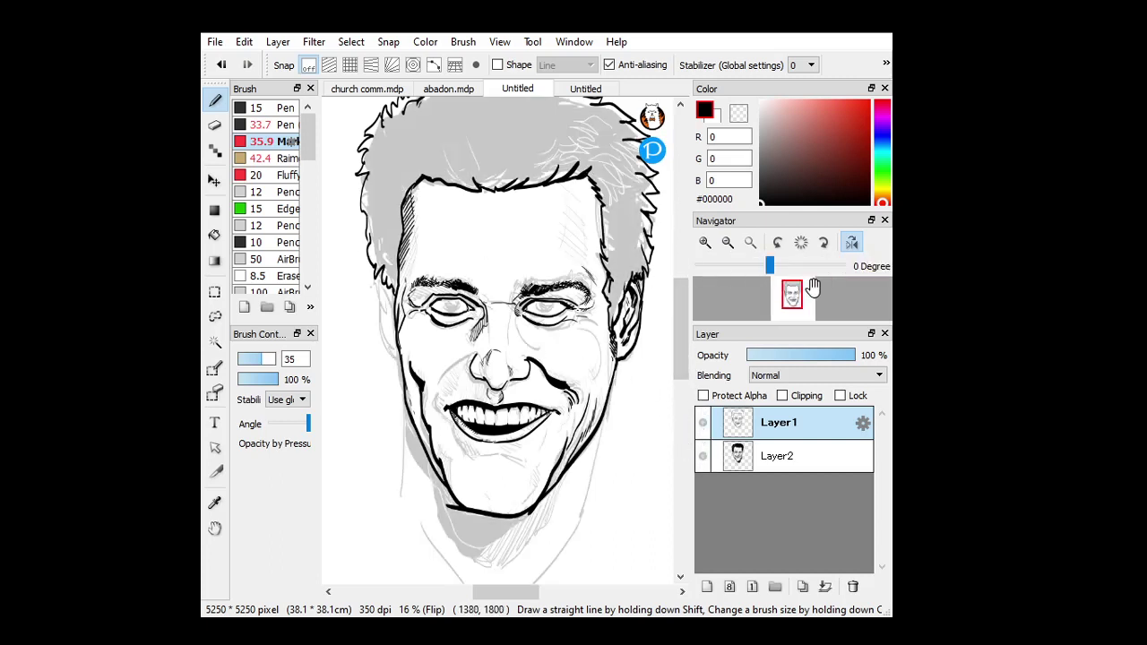
click(851, 242)
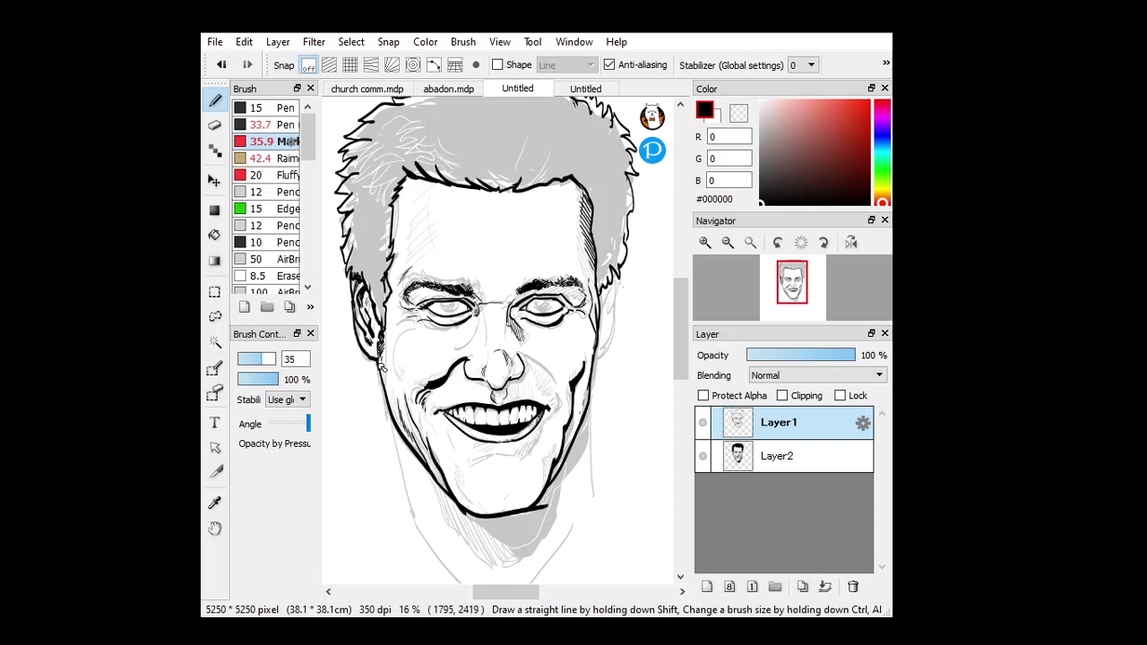
Erase and redraw the left cheek edge below the ear, and ink the right ear's outline and inner folds
click(214, 125)
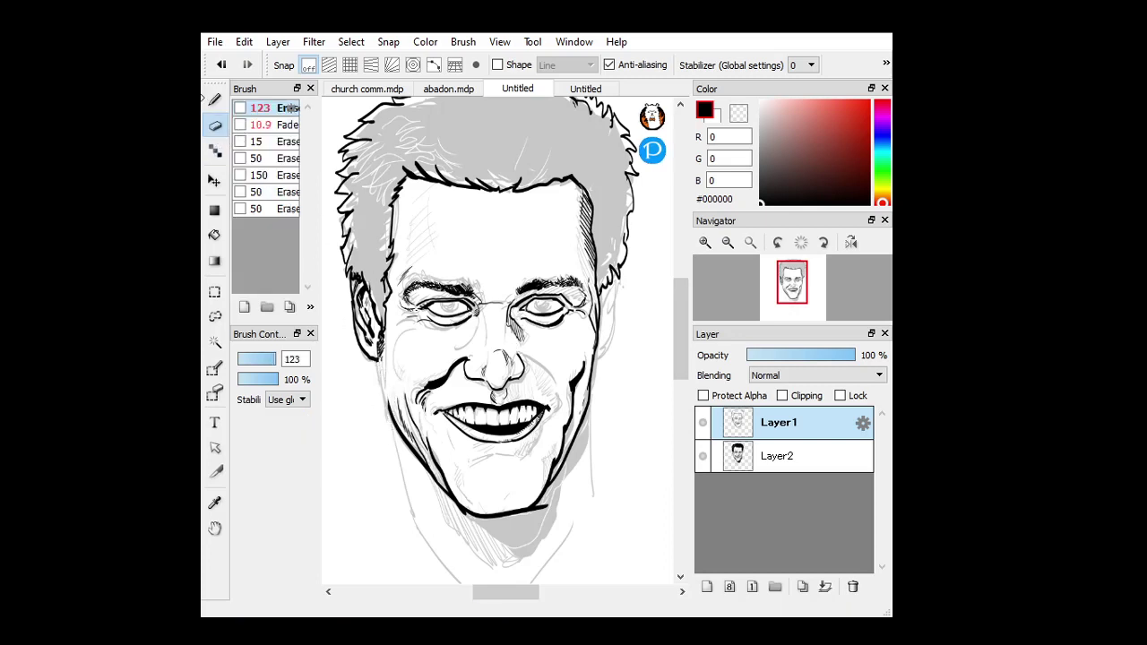
key(b)
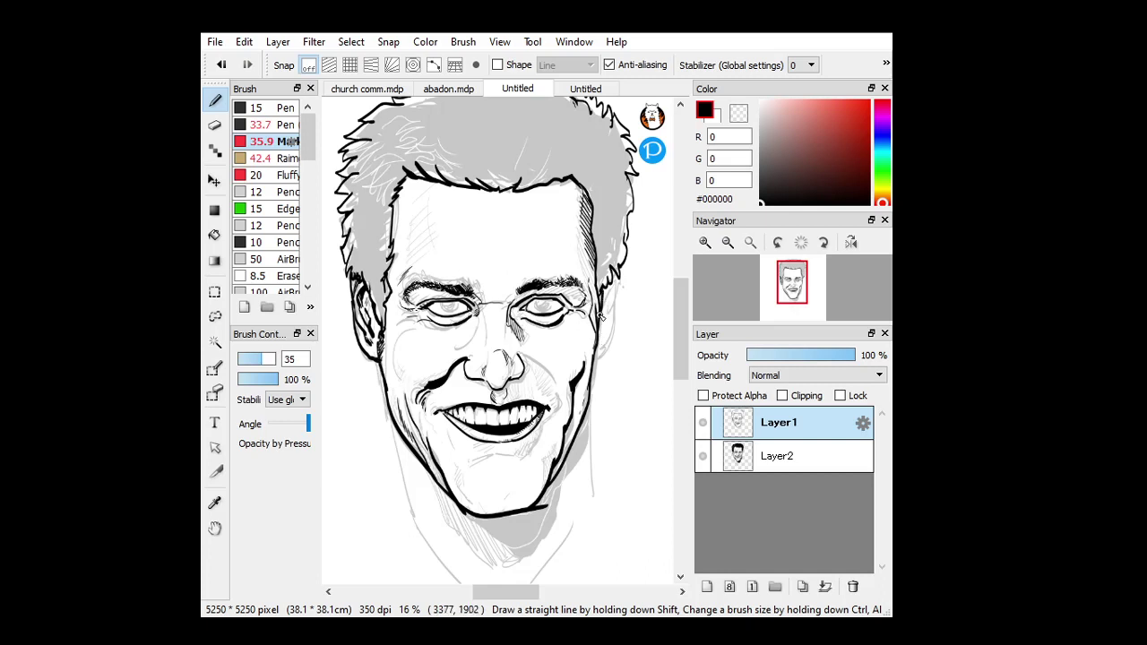
mouse_move(600, 312)
mouse_down()
mouse_move(601, 292)
mouse_move(598, 332)
mouse_up()
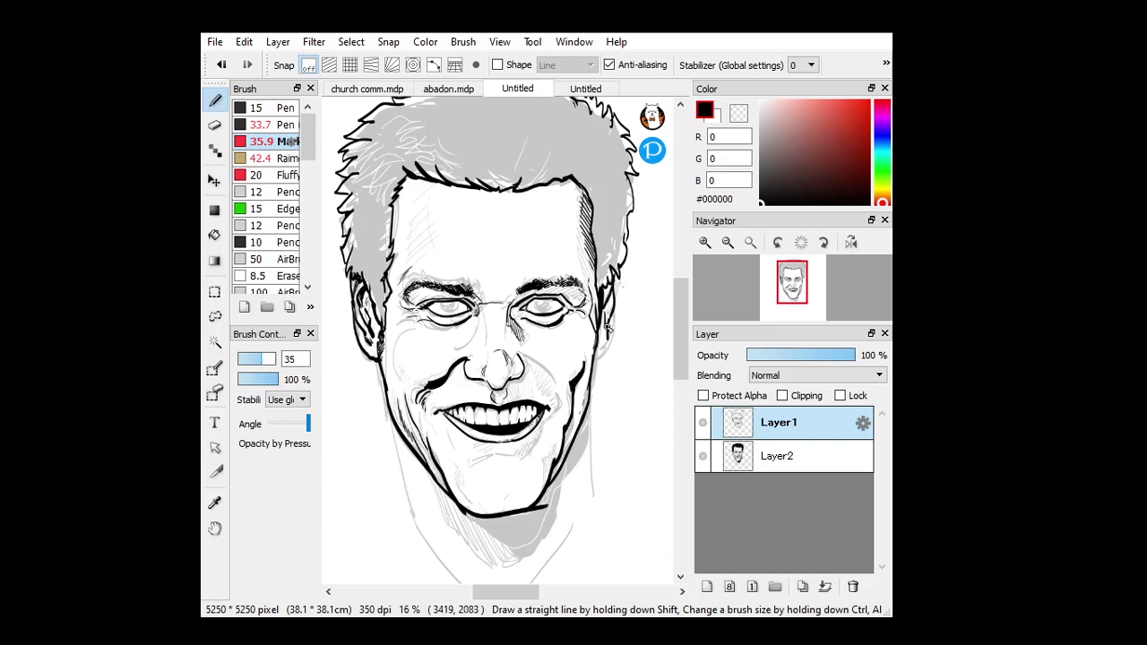
drag(612, 308, 595, 359)
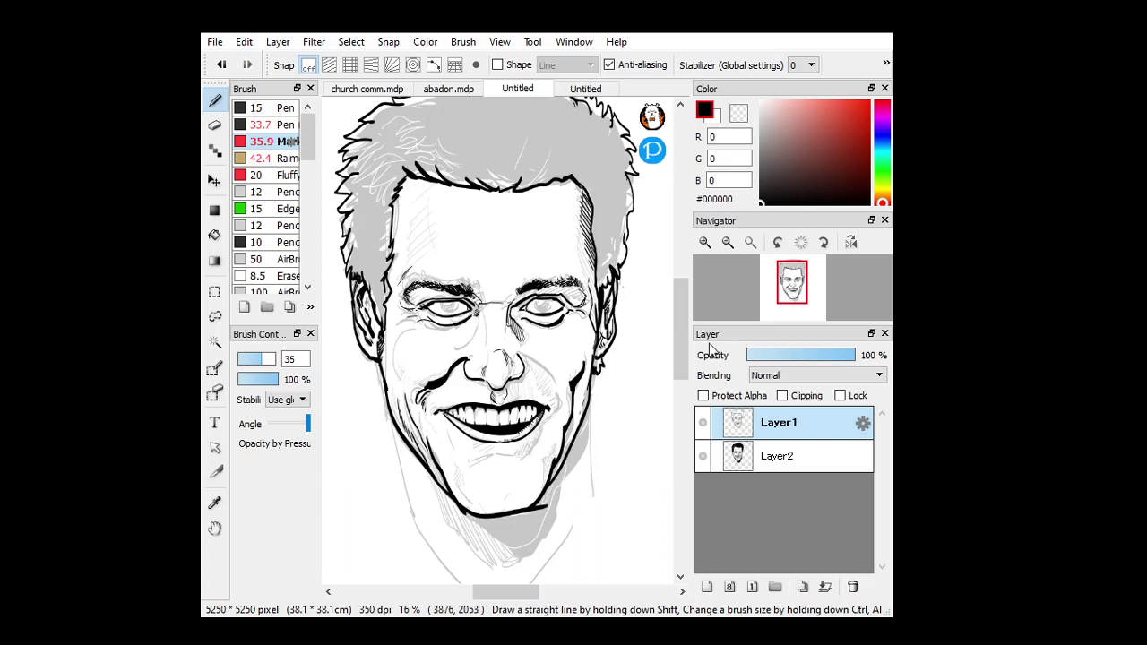
Trace both sides of the neck and the jagged edge of the shadow beneath the chin with the Marker
scroll(681, 300, down, 3)
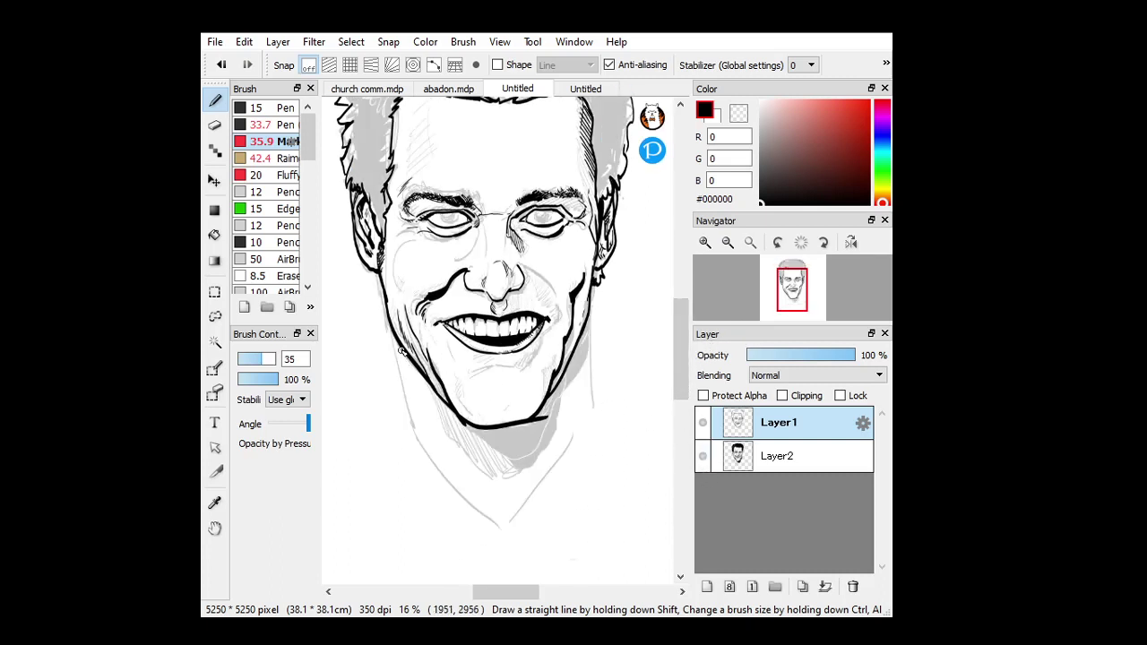
mouse_move(397, 351)
mouse_down()
mouse_move(430, 459)
mouse_move(489, 441)
mouse_move(518, 454)
mouse_move(546, 426)
mouse_move(587, 325)
mouse_up()
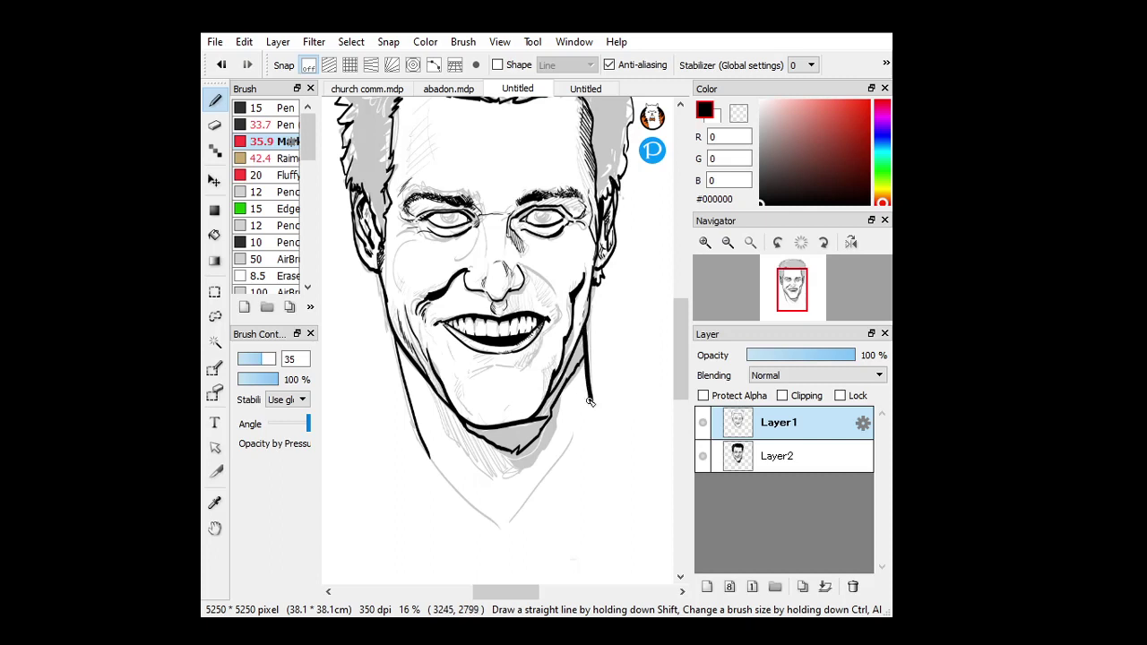
Fill the outlined hair with solid black on Layer1 using the Bucket tool, with Layer2 hidden
click(703, 456)
click(726, 242)
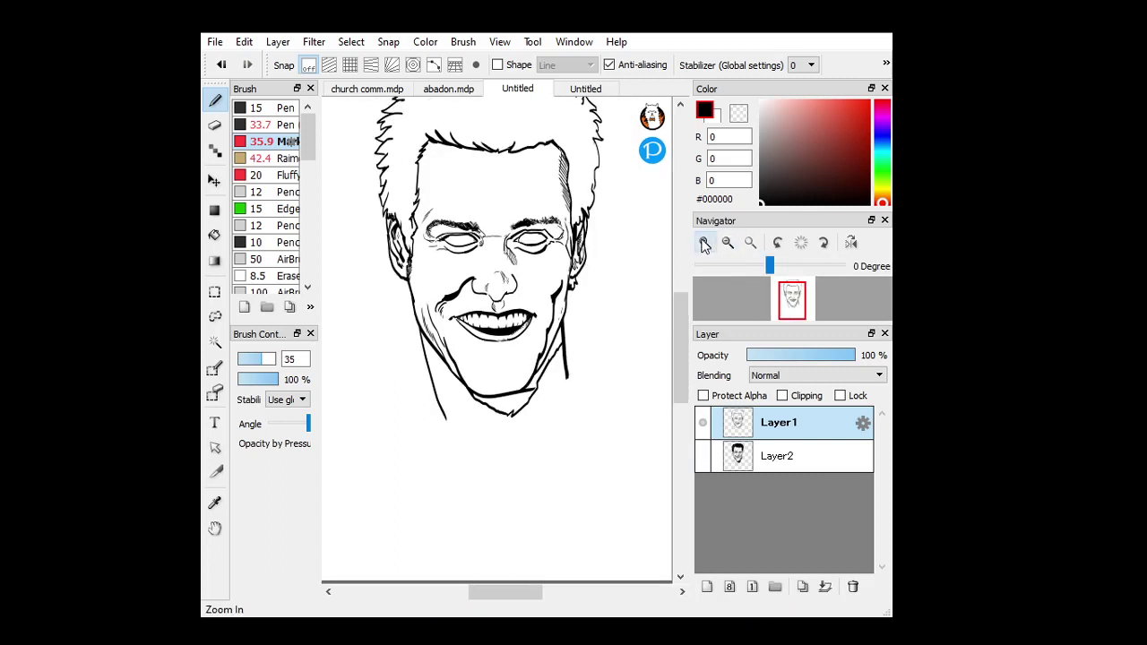
key(g)
click(703, 456)
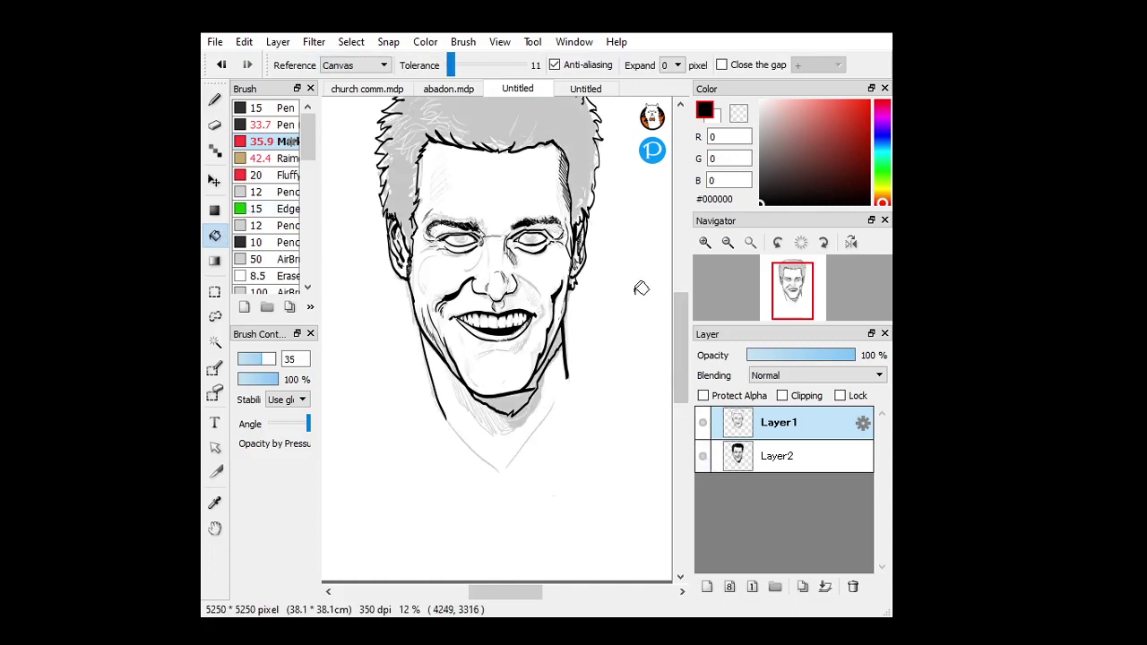
click(703, 456)
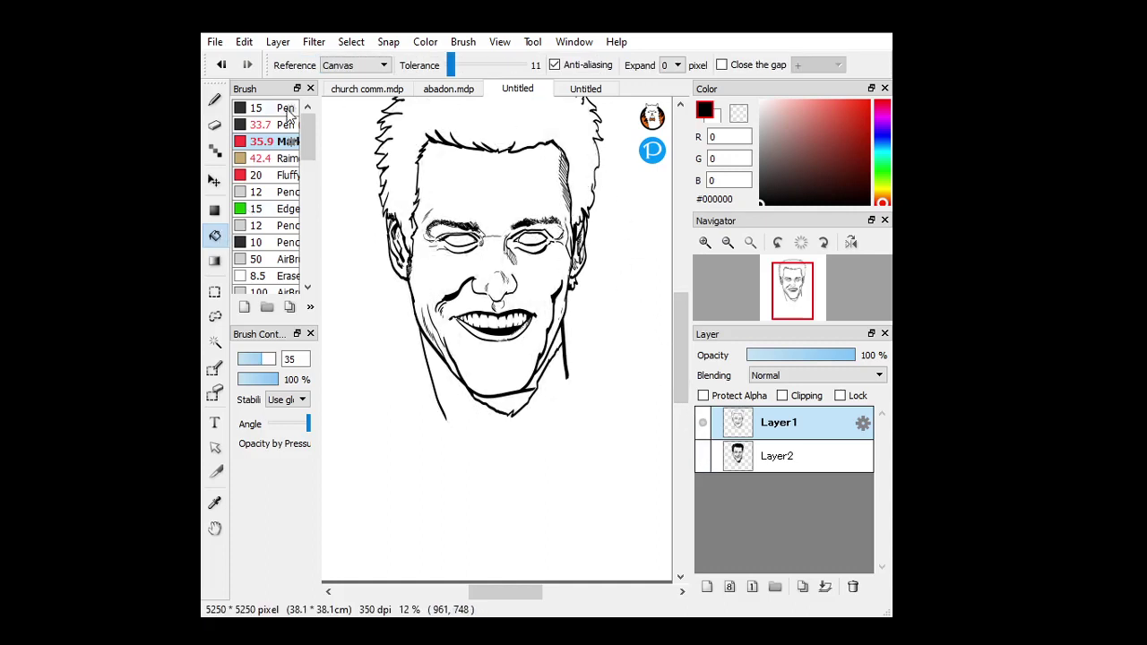
key(p)
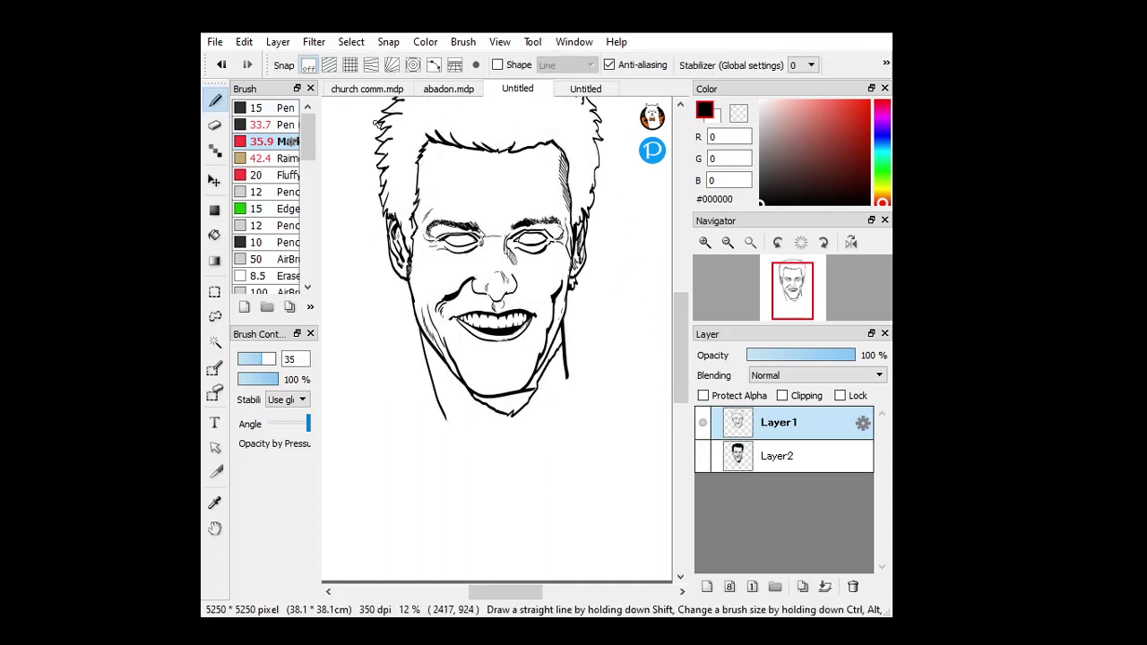
click(214, 235)
click(412, 182)
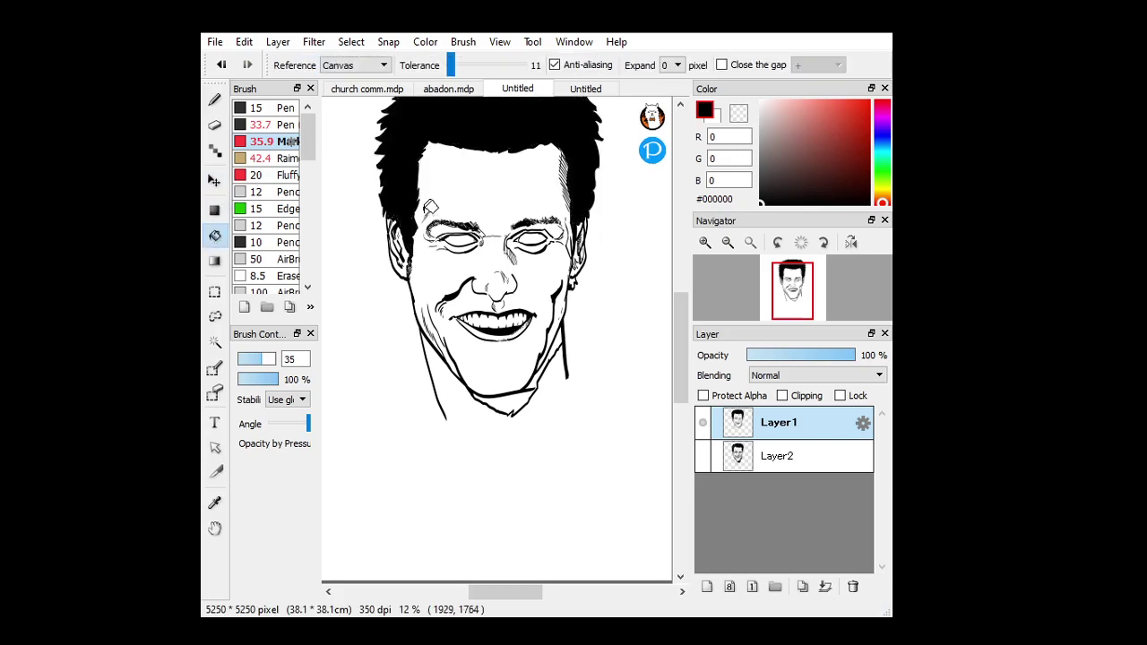
Fill the outlined shadow beneath the chin with solid black, and show Layer2 again
click(517, 398)
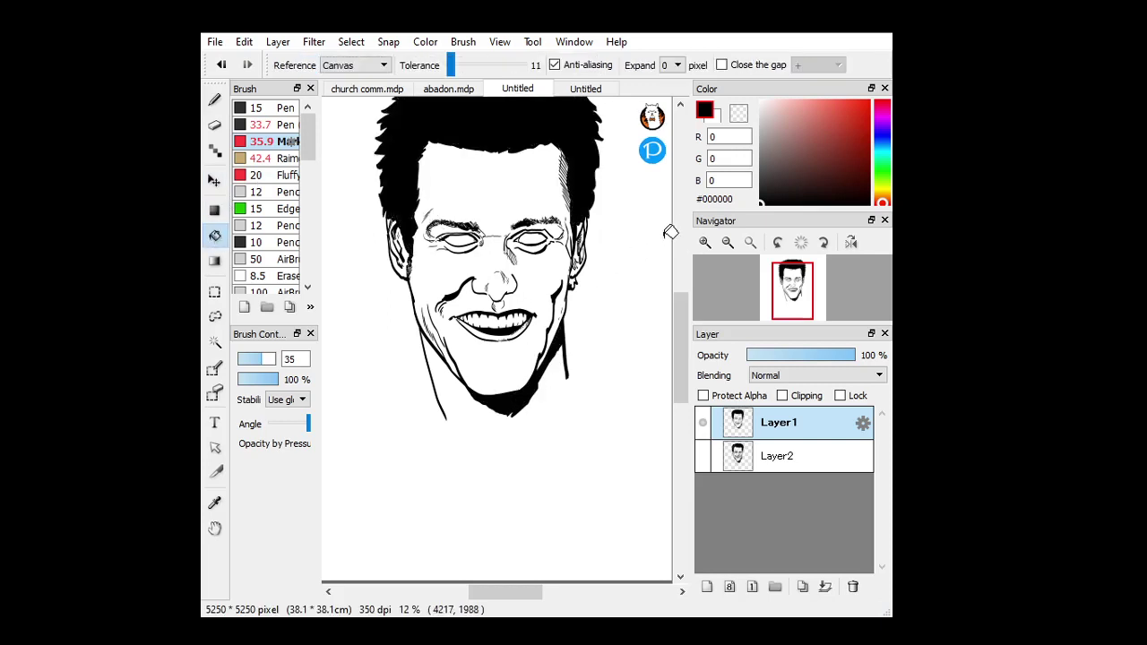
drag(708, 263, 768, 260)
click(703, 455)
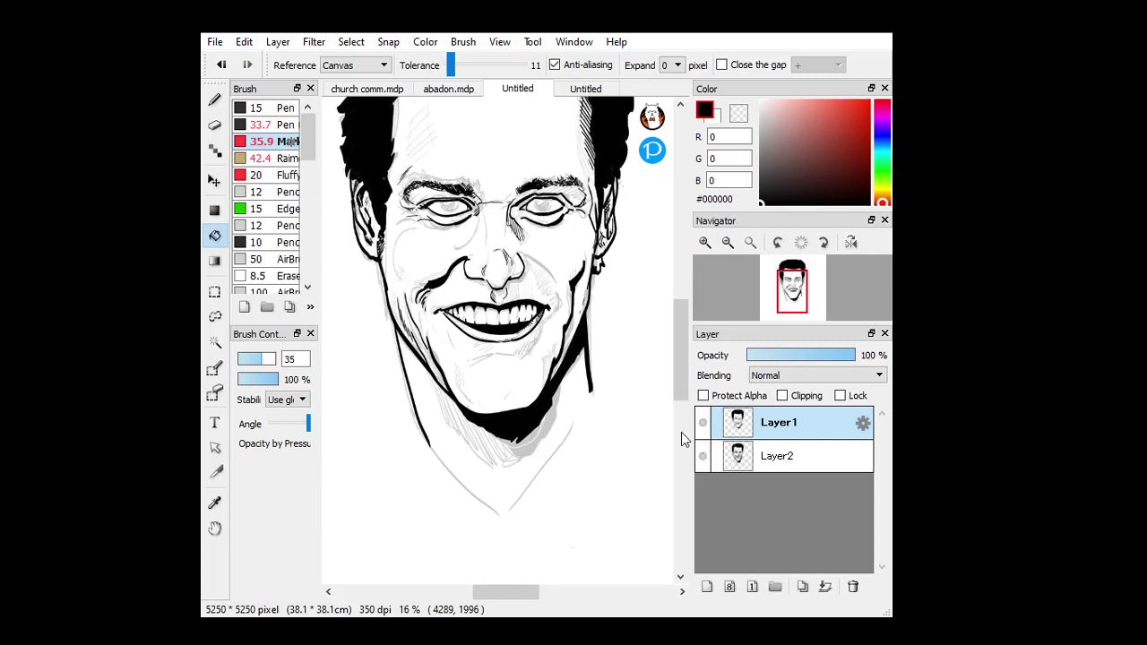
Ink the chin contour and the hatching beneath the lower lip with the Marker, and hatch the smile fold beside the right mouth corner
click(214, 99)
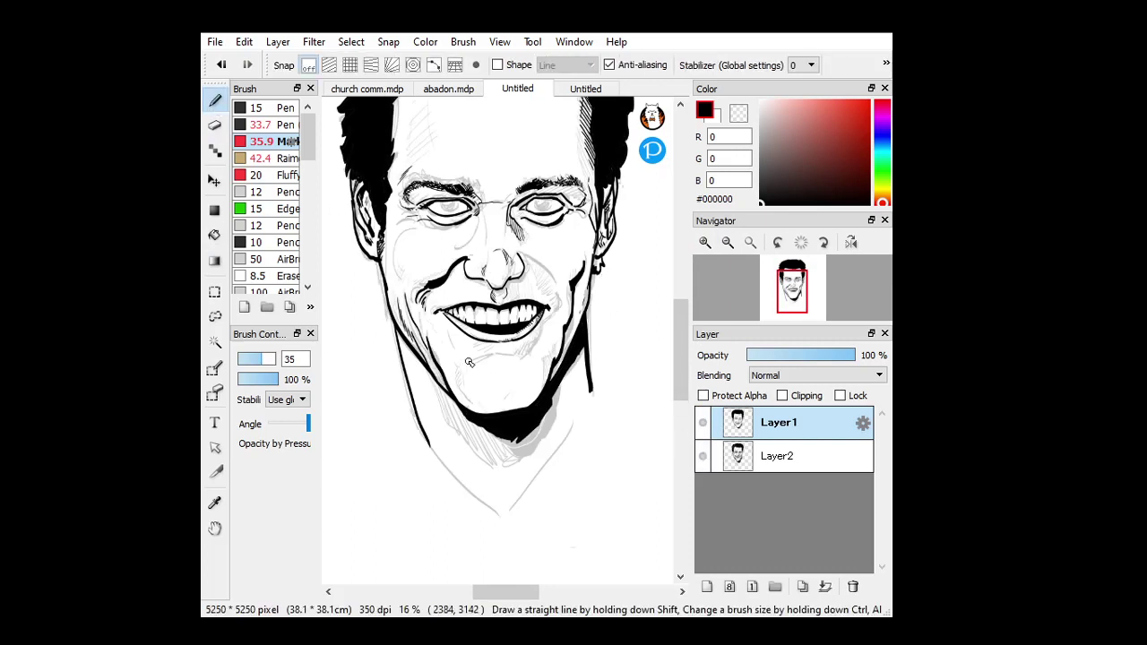
drag(470, 362, 463, 398)
drag(460, 353, 531, 355)
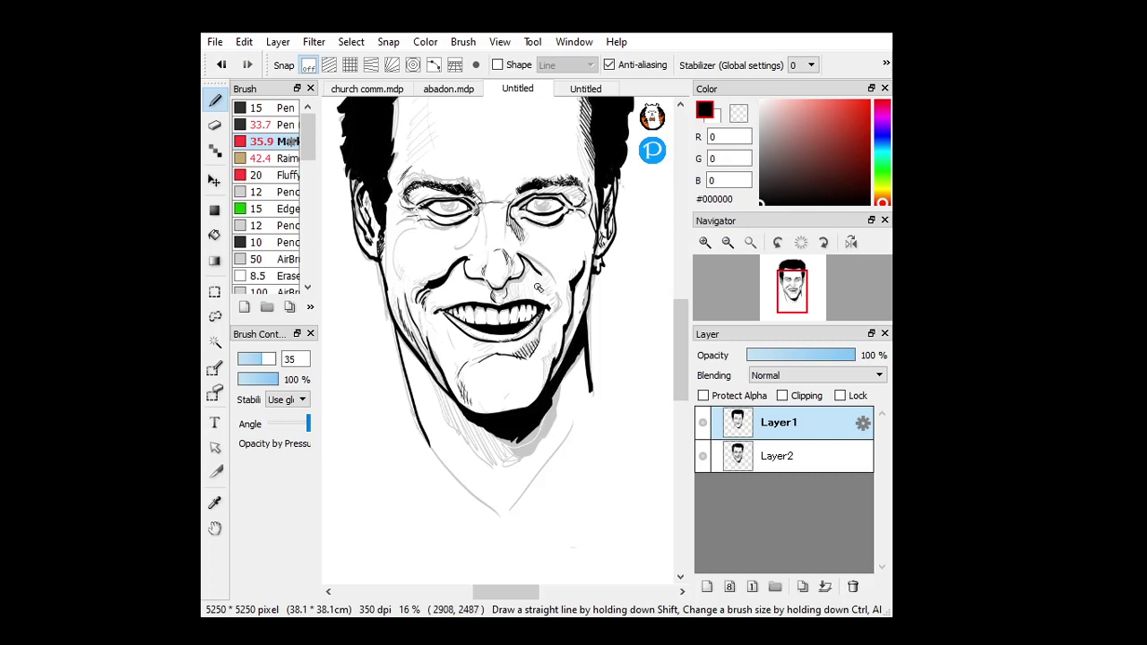
click(703, 456)
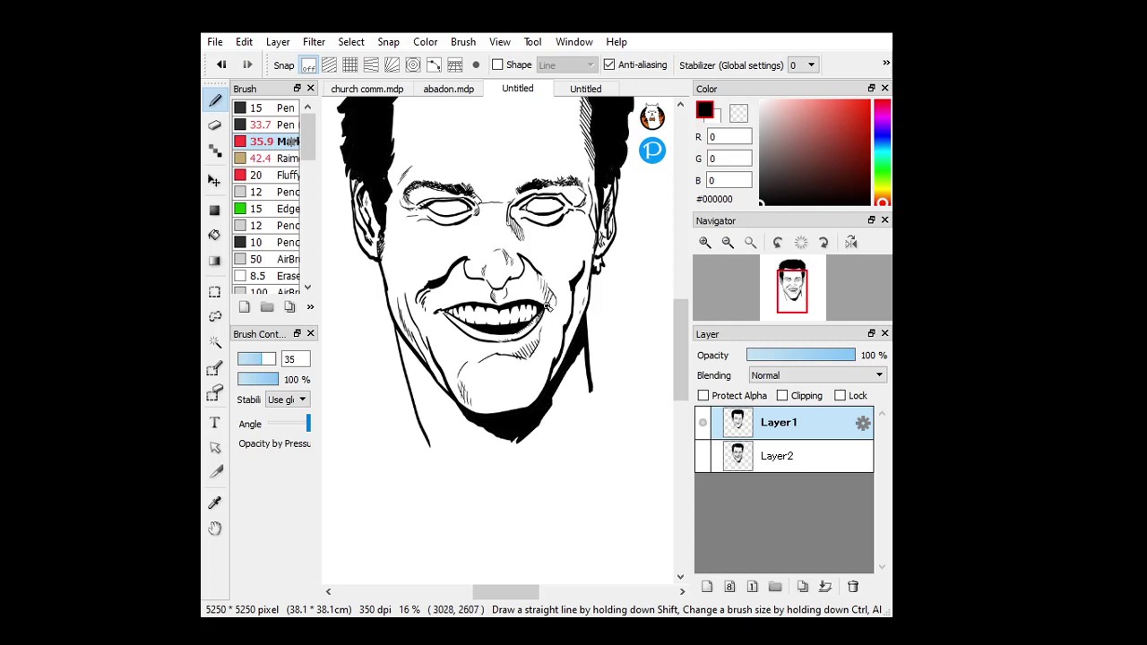
drag(541, 272, 551, 298)
With the Marker at size 22, hatch the side and underside of the nose, the cheek creases, and the right eye's lid and outer corner
click(702, 456)
click(254, 361)
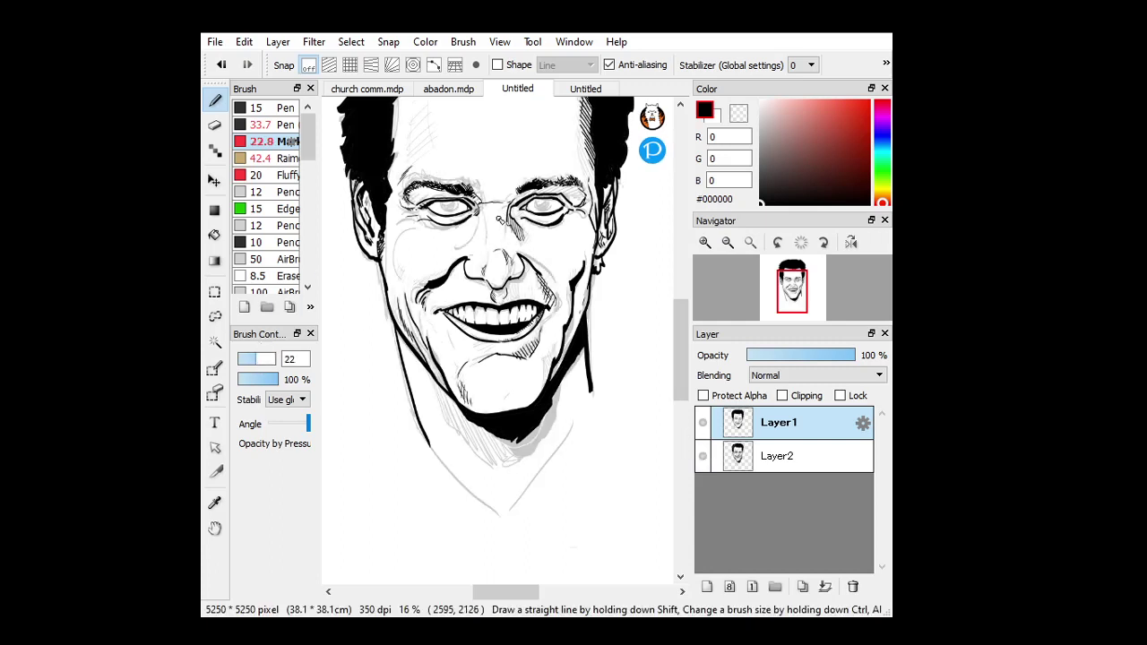
drag(508, 207, 506, 248)
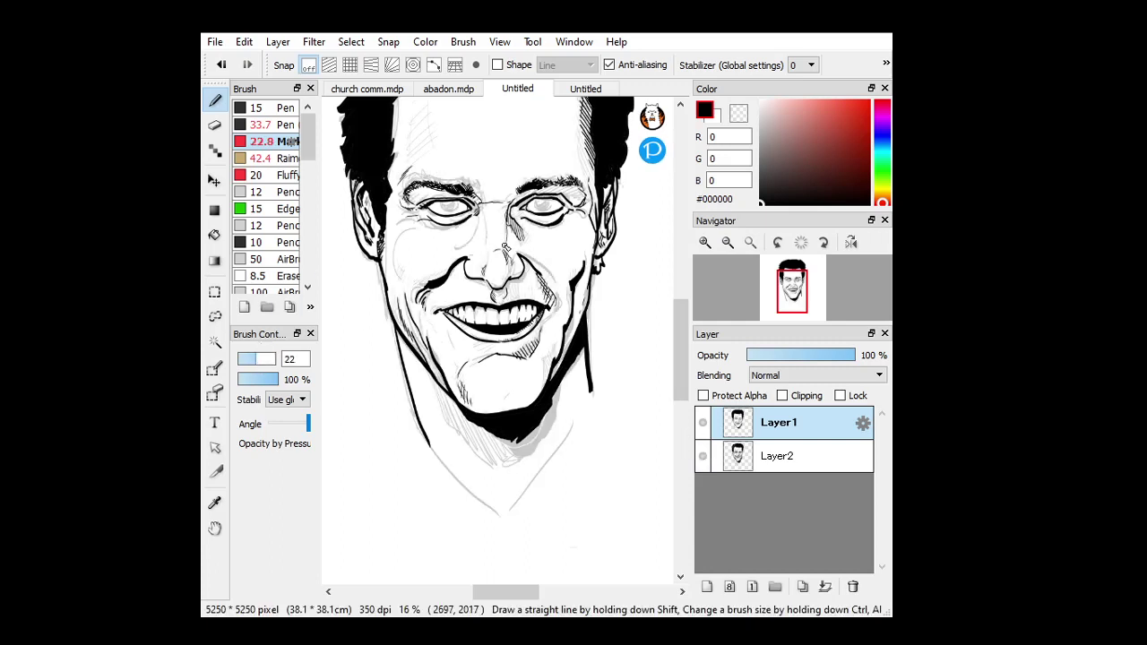
click(702, 456)
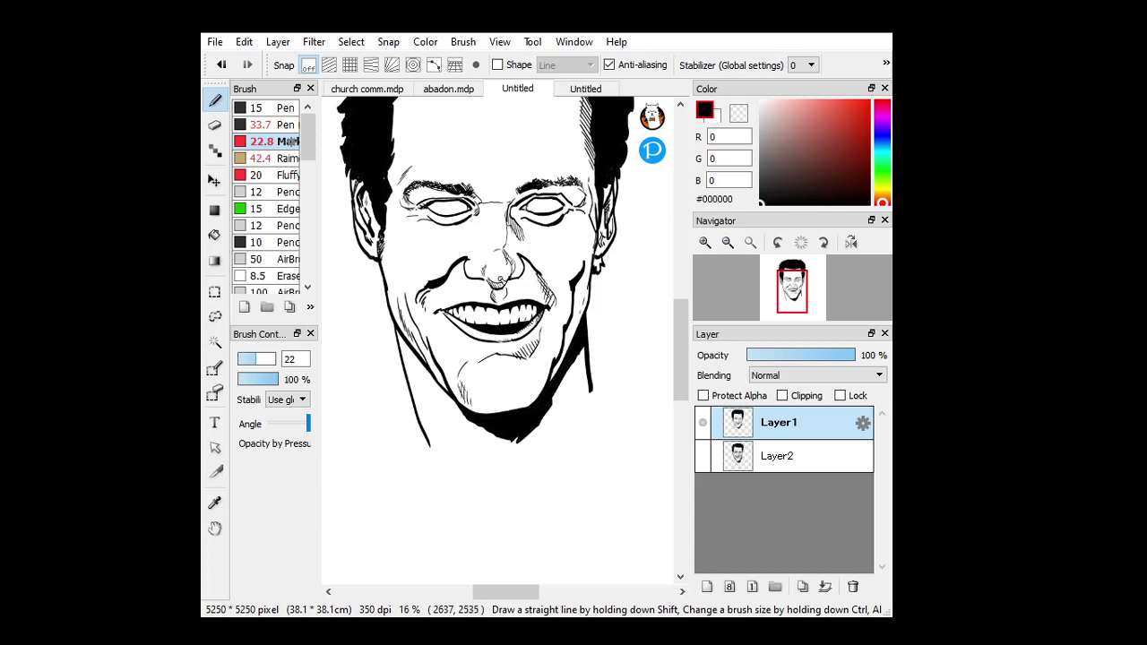
drag(517, 256, 509, 224)
mouse_move(430, 285)
mouse_down()
mouse_move(455, 267)
mouse_move(422, 288)
mouse_up()
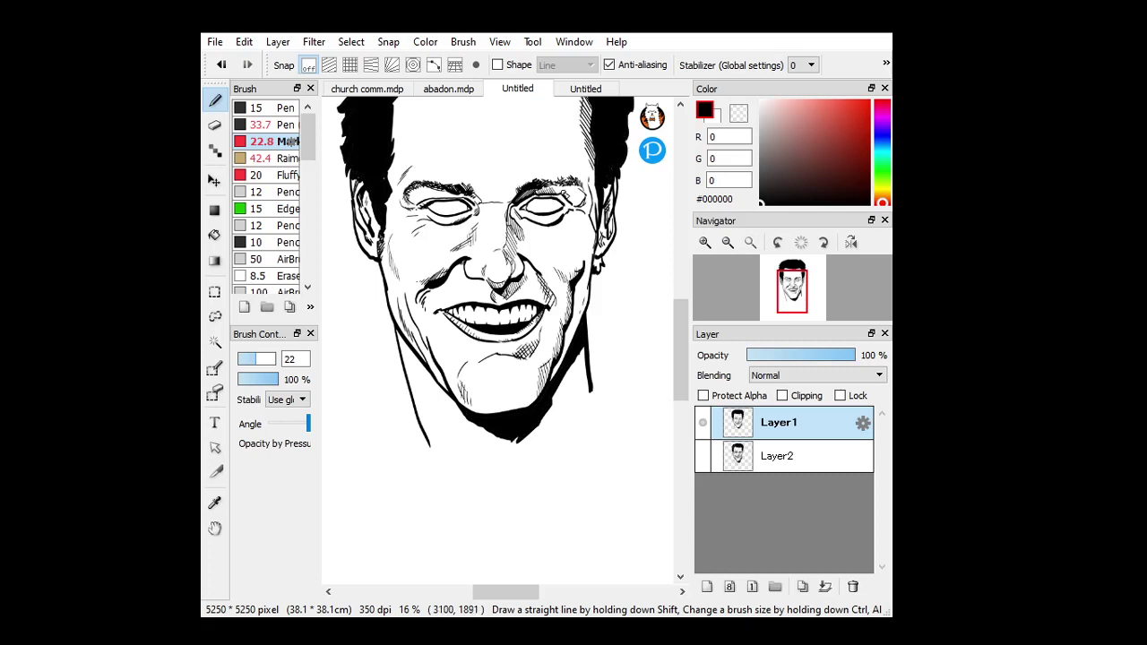
mouse_move(559, 182)
mouse_down()
mouse_move(577, 205)
mouse_move(591, 204)
mouse_move(590, 192)
mouse_up()
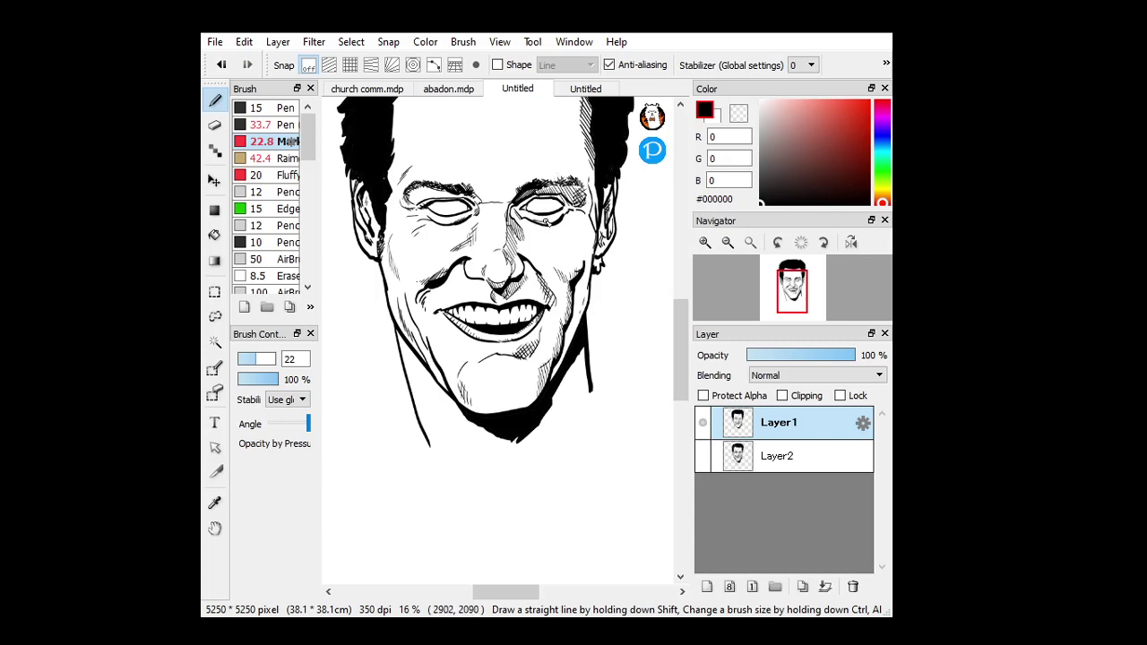
drag(562, 215, 575, 213)
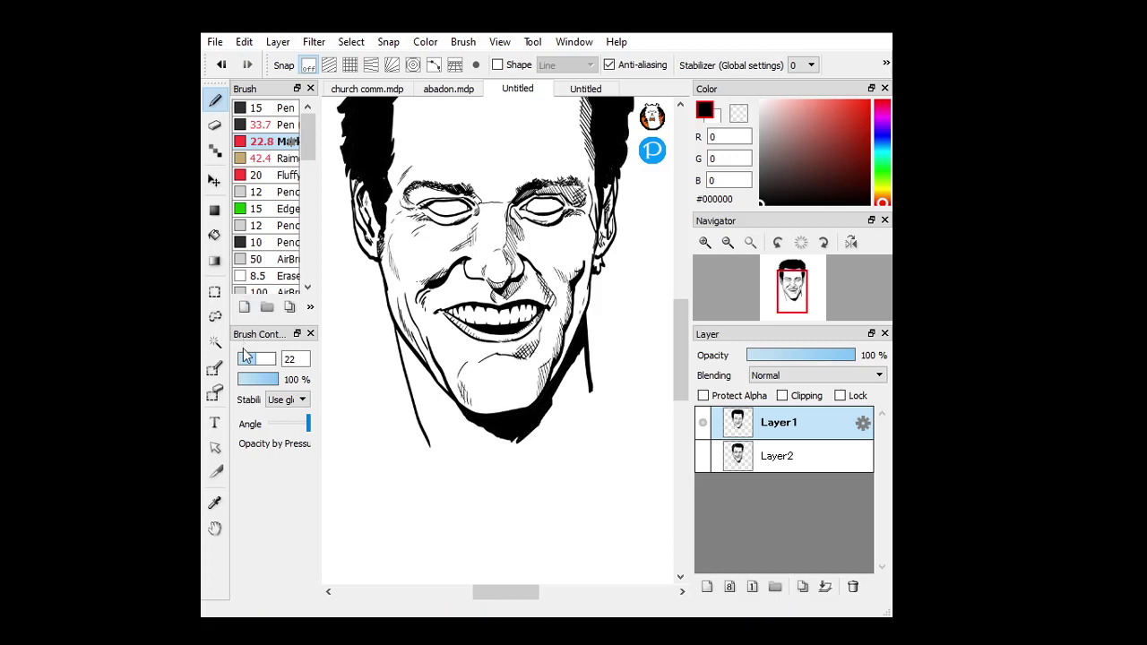
Reduce the Marker size to 16 and ink fine contour lines on the right cheek and beside the mouth
drag(341, 190, 358, 224)
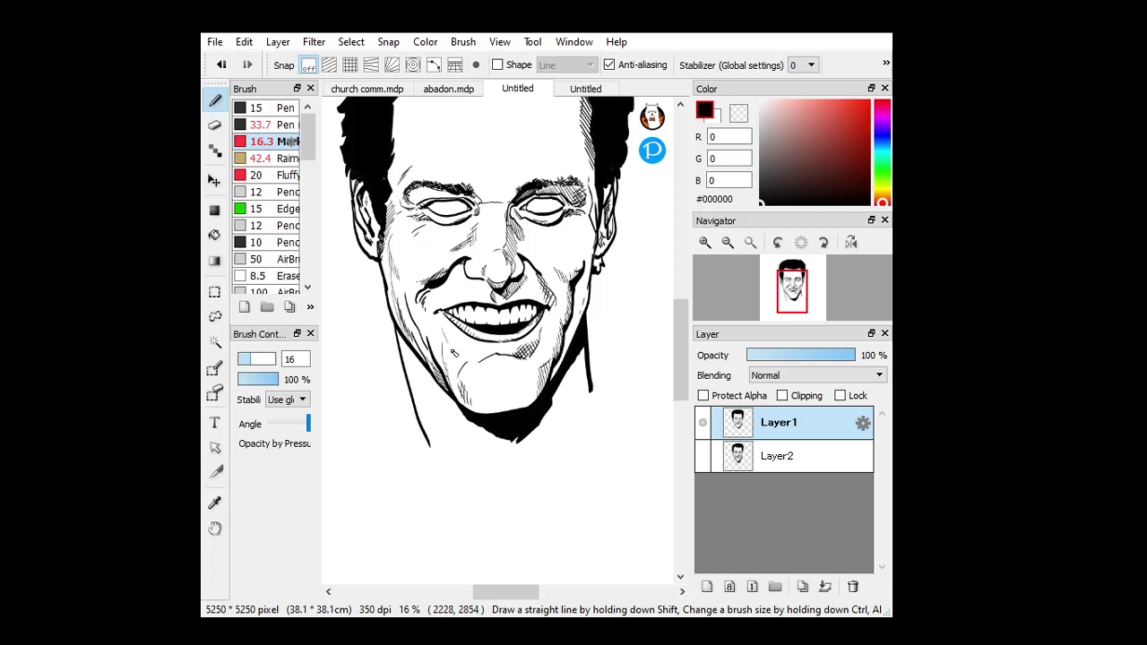
click(727, 242)
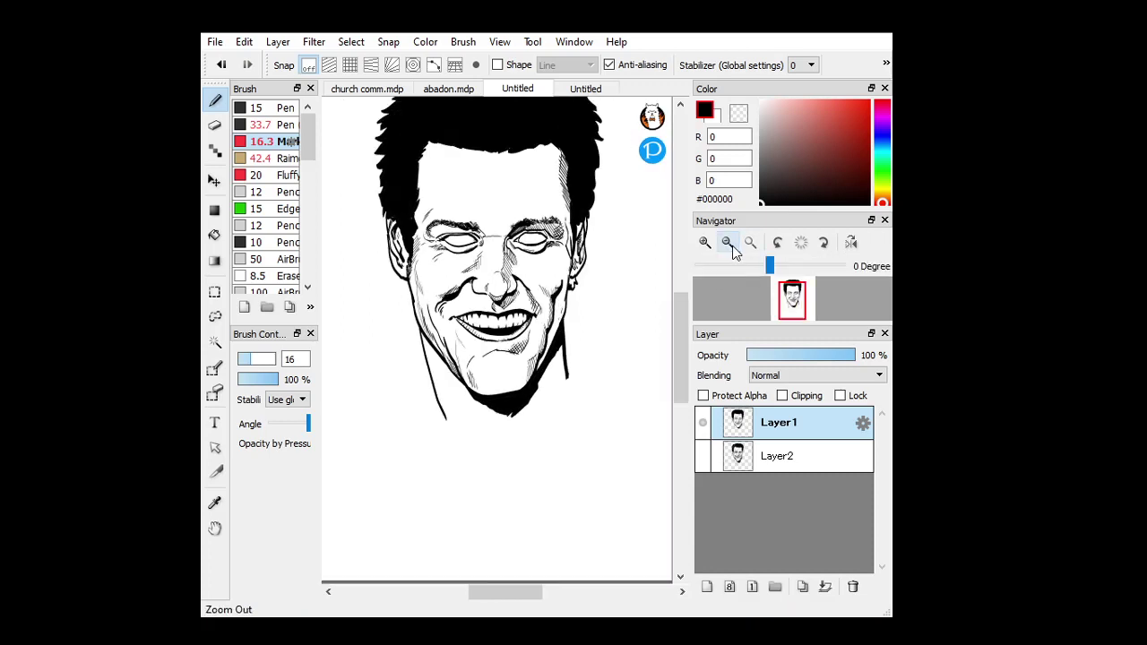
click(703, 458)
click(705, 242)
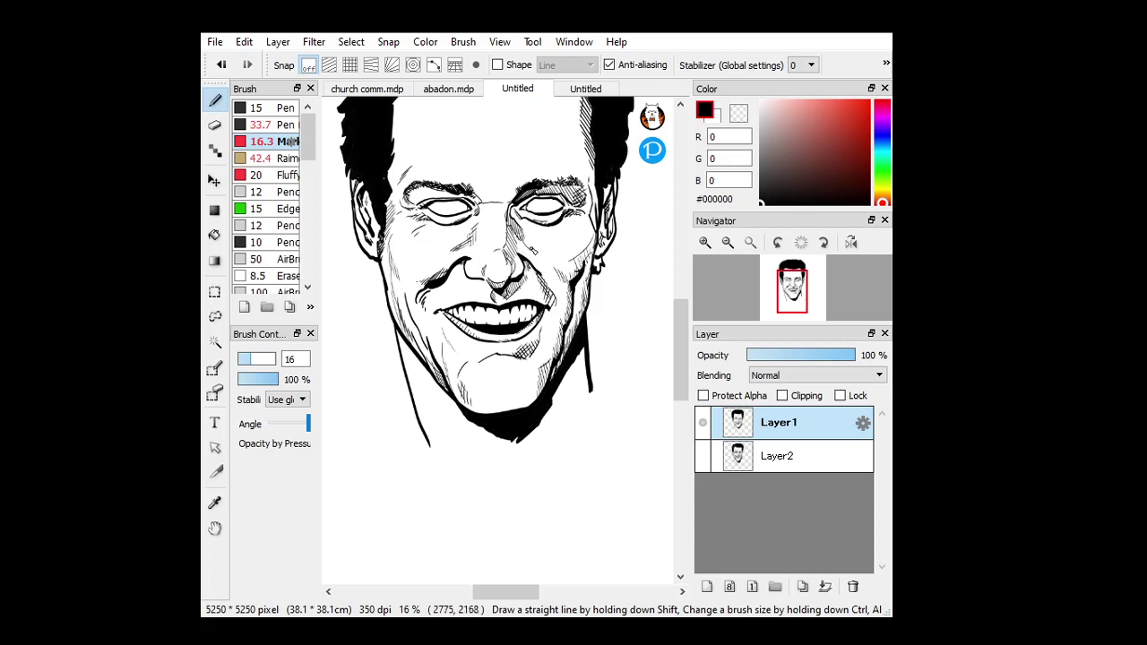
click(713, 243)
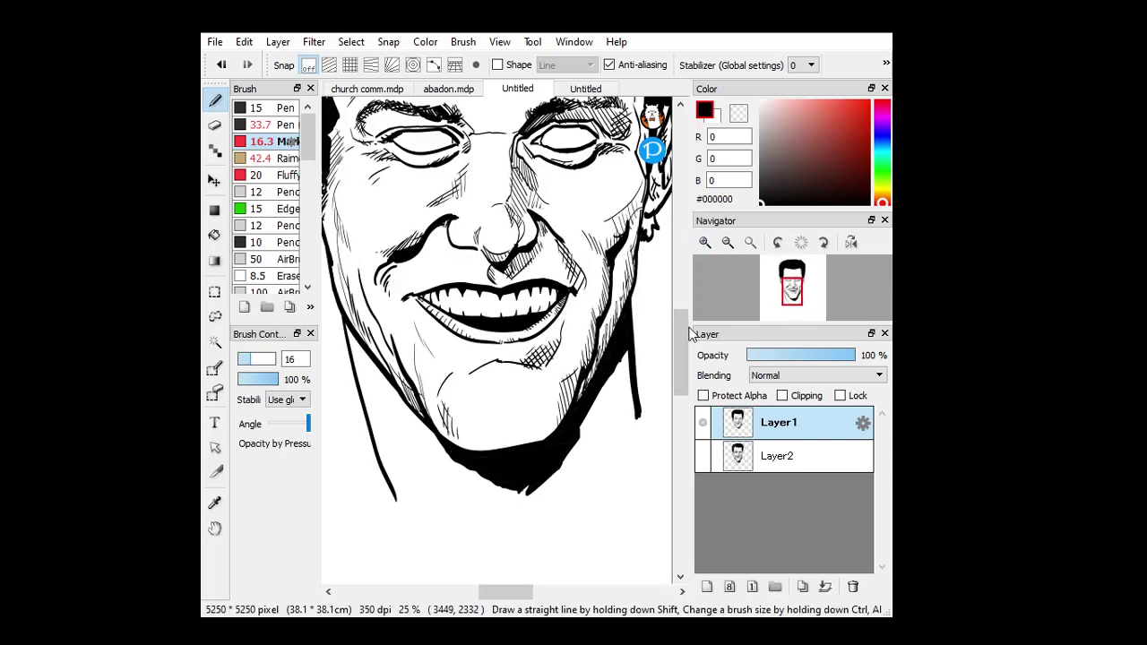
click(727, 243)
click(727, 243)
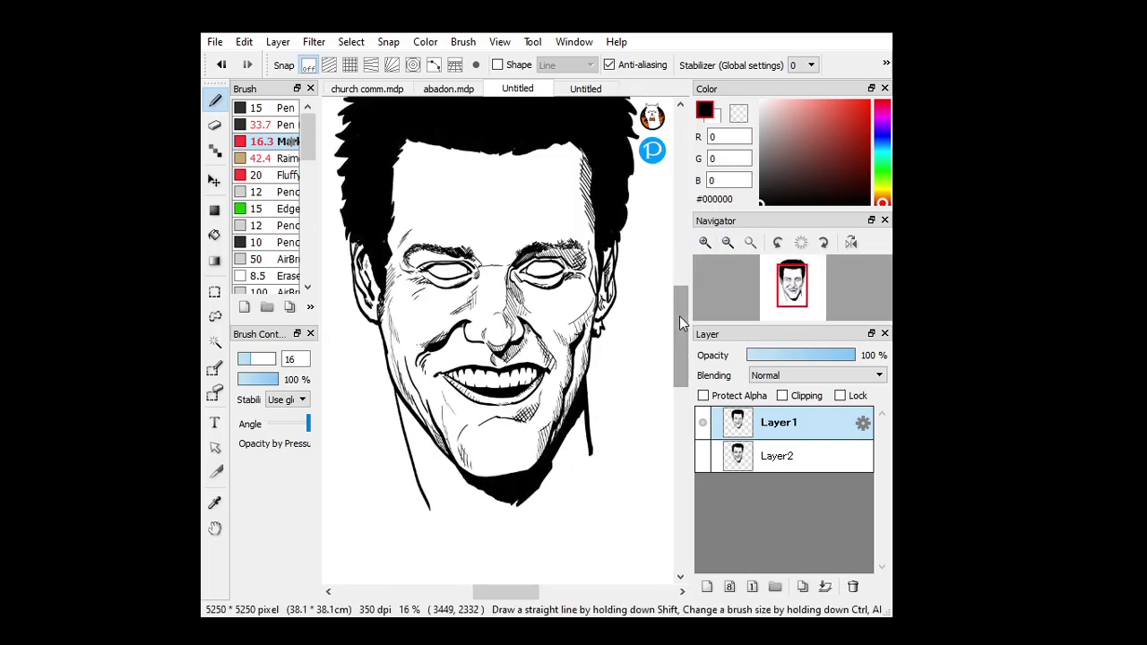
Cross-hatch the left side of the forehead between the hairline and the brow
click(703, 458)
mouse_move(424, 192)
mouse_down()
mouse_move(411, 225)
mouse_move(425, 224)
mouse_move(407, 264)
mouse_up()
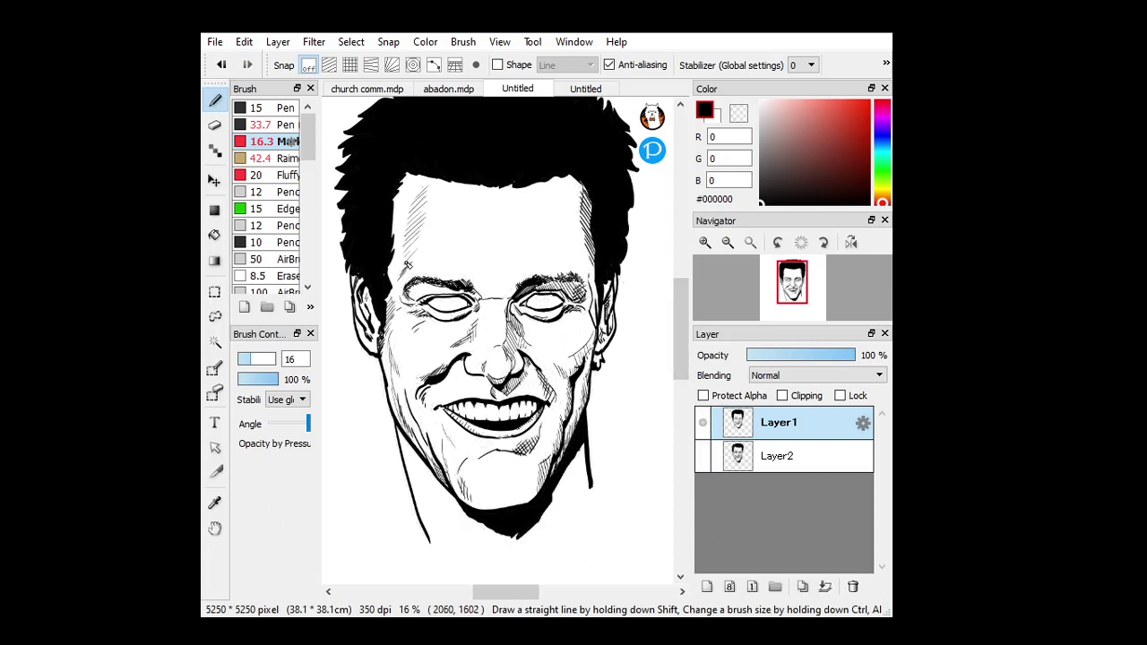
drag(427, 186, 416, 245)
Add fine contour lines along the nose bridge and at the left mouth corner, checking against Layer2
scroll(665, 316, down, 1)
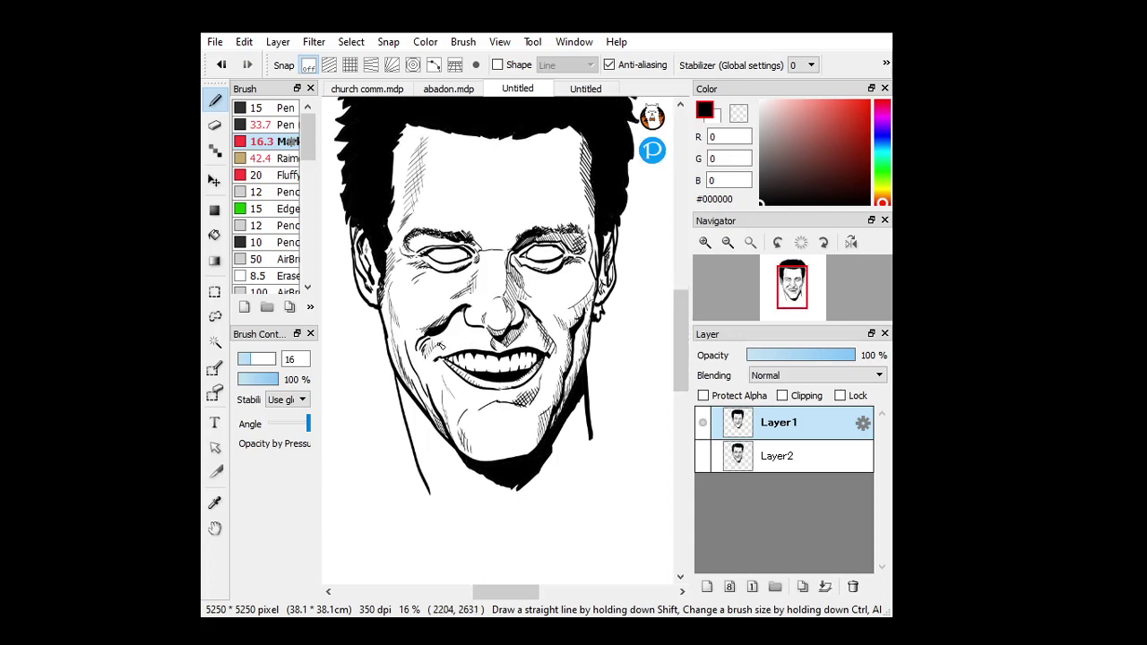
click(702, 456)
click(702, 457)
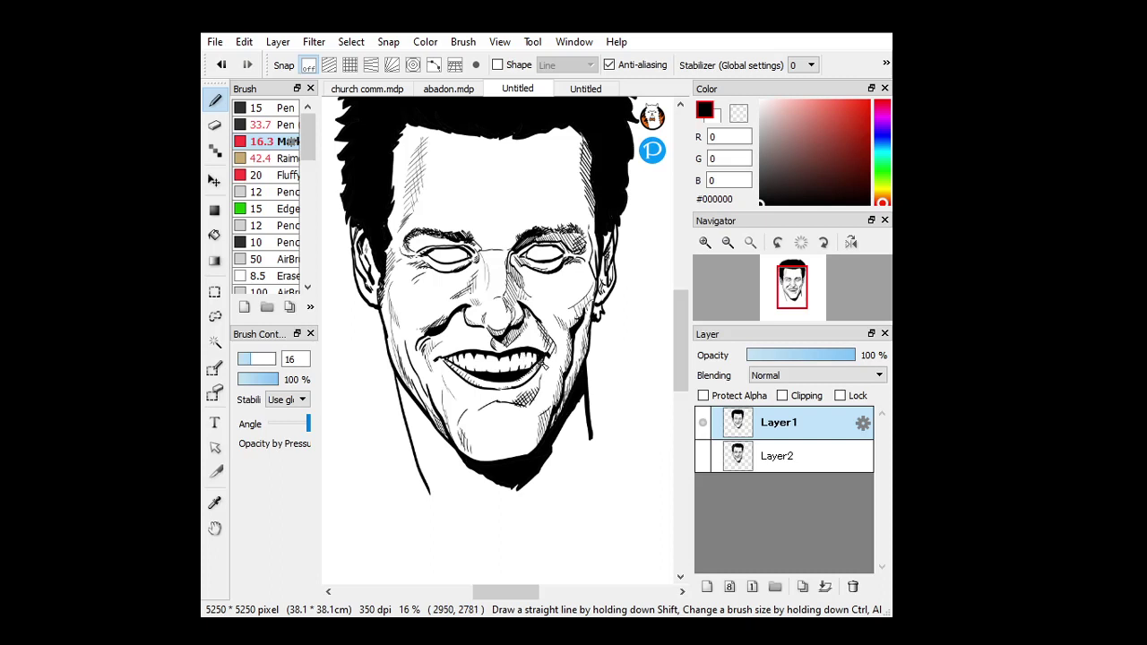
scroll(681, 345, up, 3)
Show Layer2 and ink the left eye's iris and pupil with the Marker at size 22
click(703, 247)
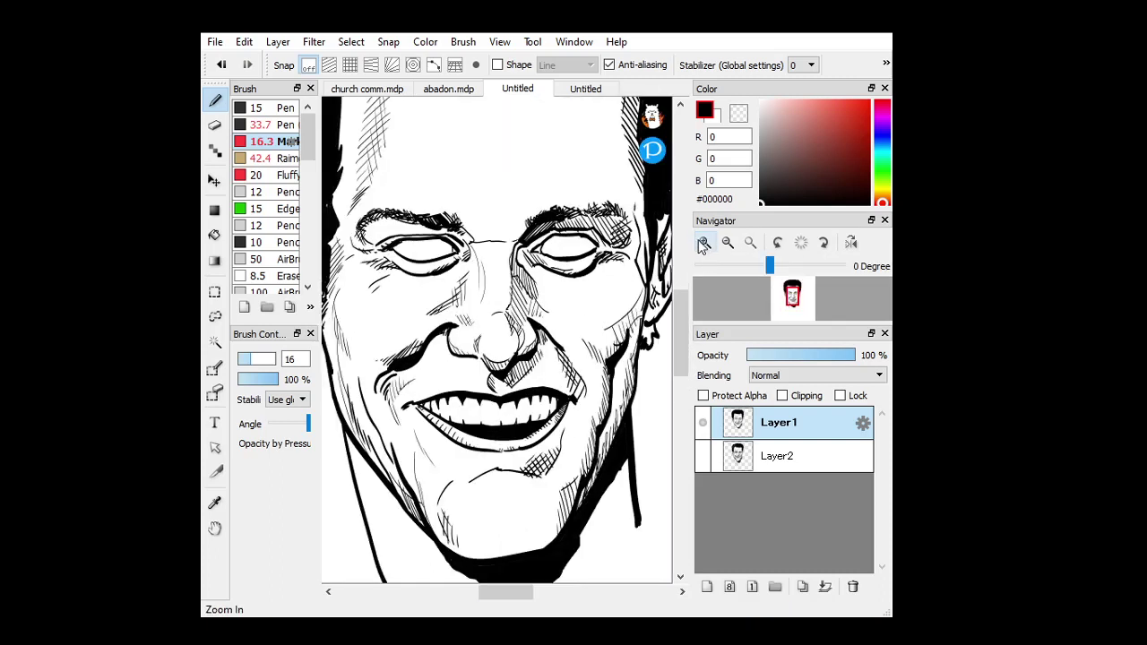
click(702, 457)
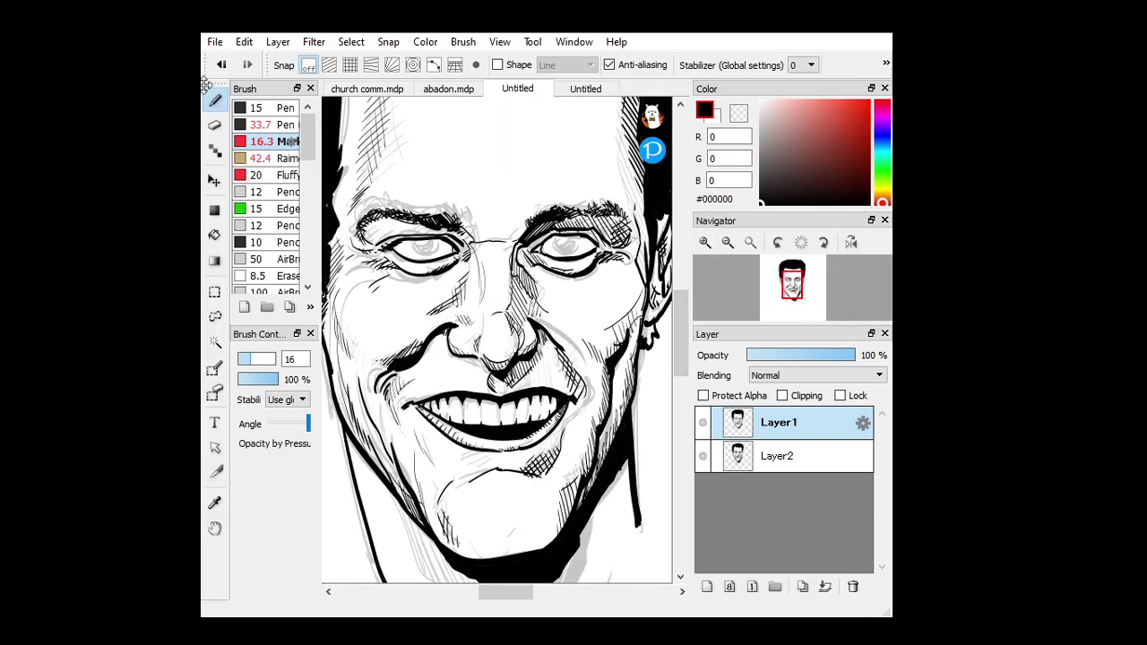
drag(414, 263, 418, 244)
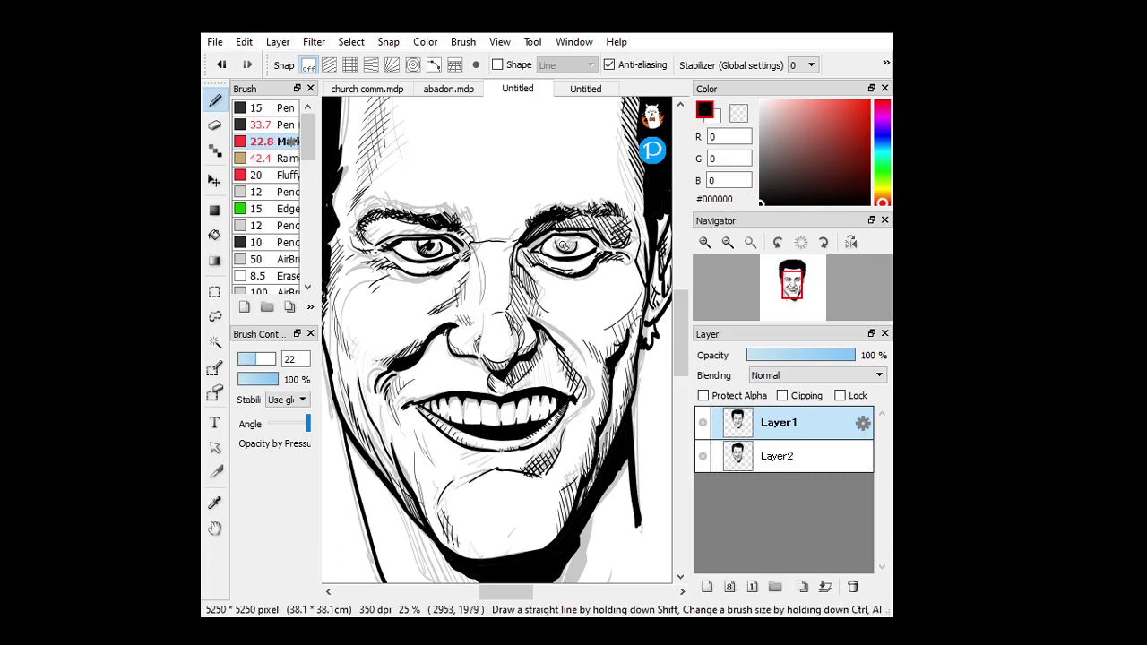
Try inking the right eye's iris and pupil, and touch up the left eye's iris
drag(563, 244, 569, 240)
key(ctrl)
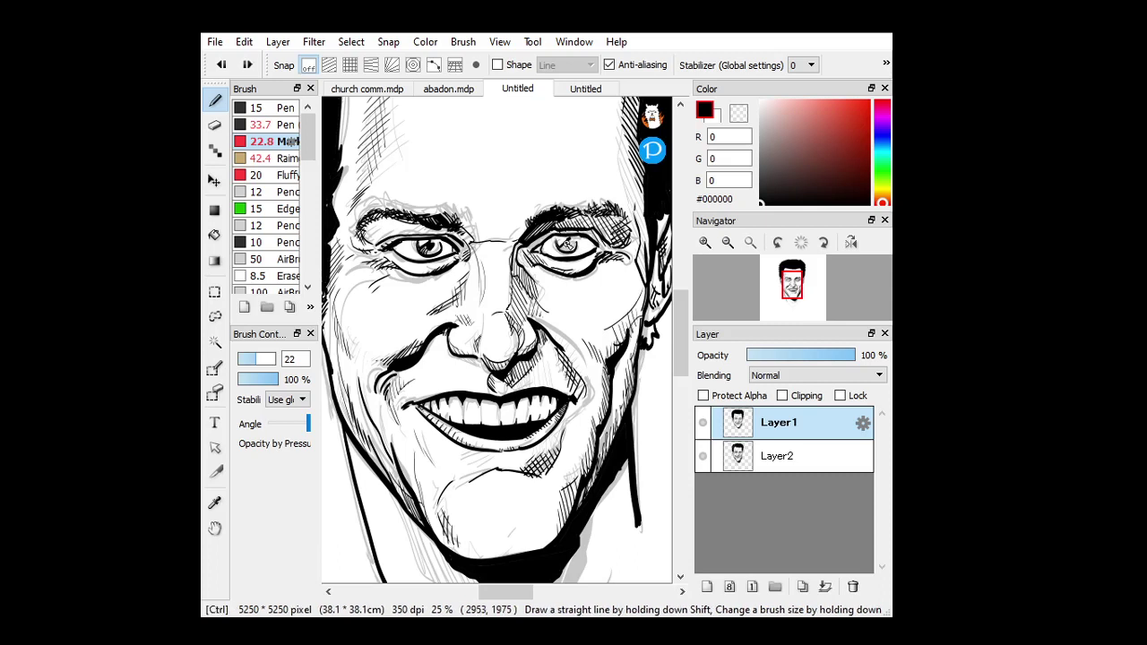
key(ctrl+z)
key(ctrl+z)
key(ctrl+y)
key(ctrl+y)
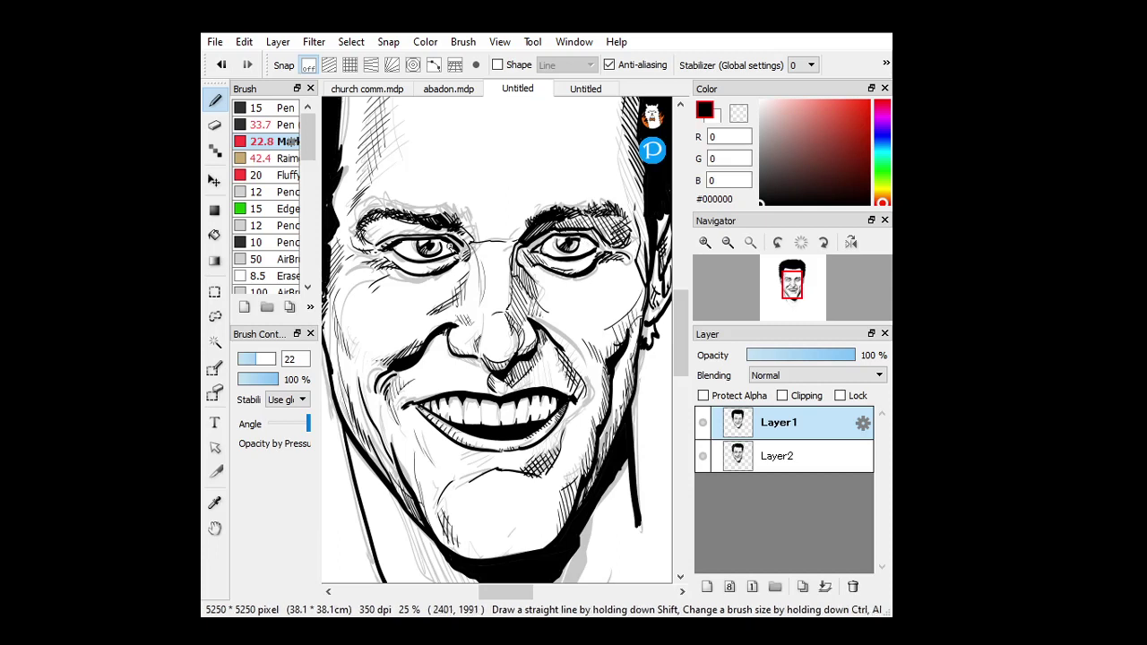
drag(450, 247, 433, 241)
Check the eyes with Layer2 hidden, and undo the right eye's iris and pupil and the left eye's pupil strokes
click(728, 242)
click(728, 242)
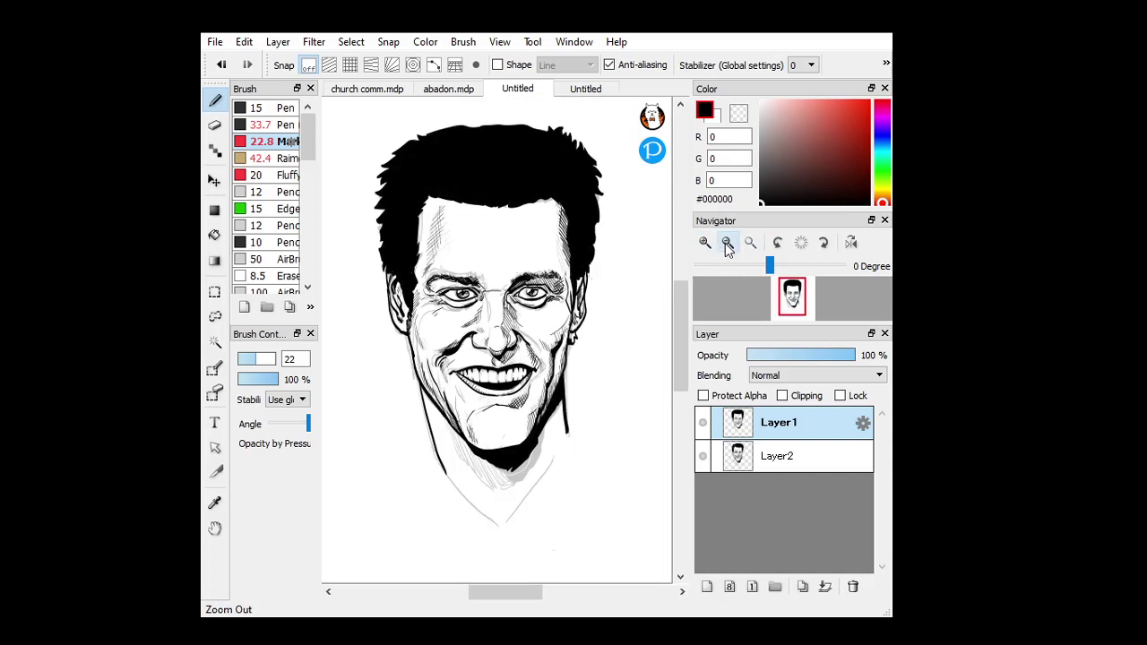
click(703, 456)
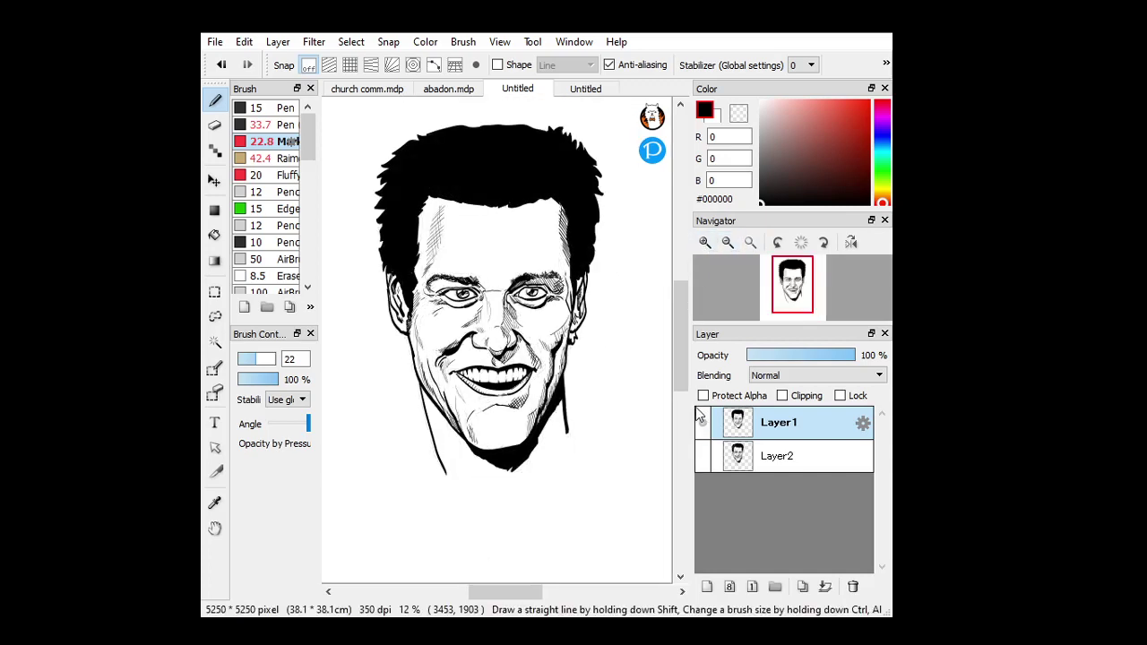
click(705, 243)
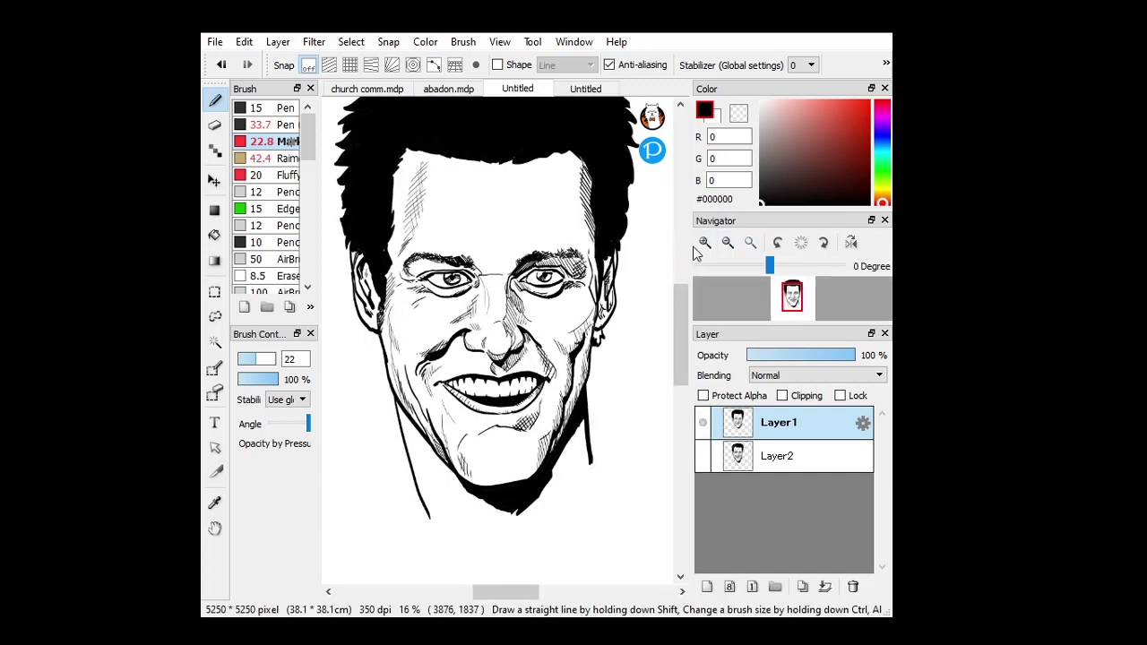
click(705, 242)
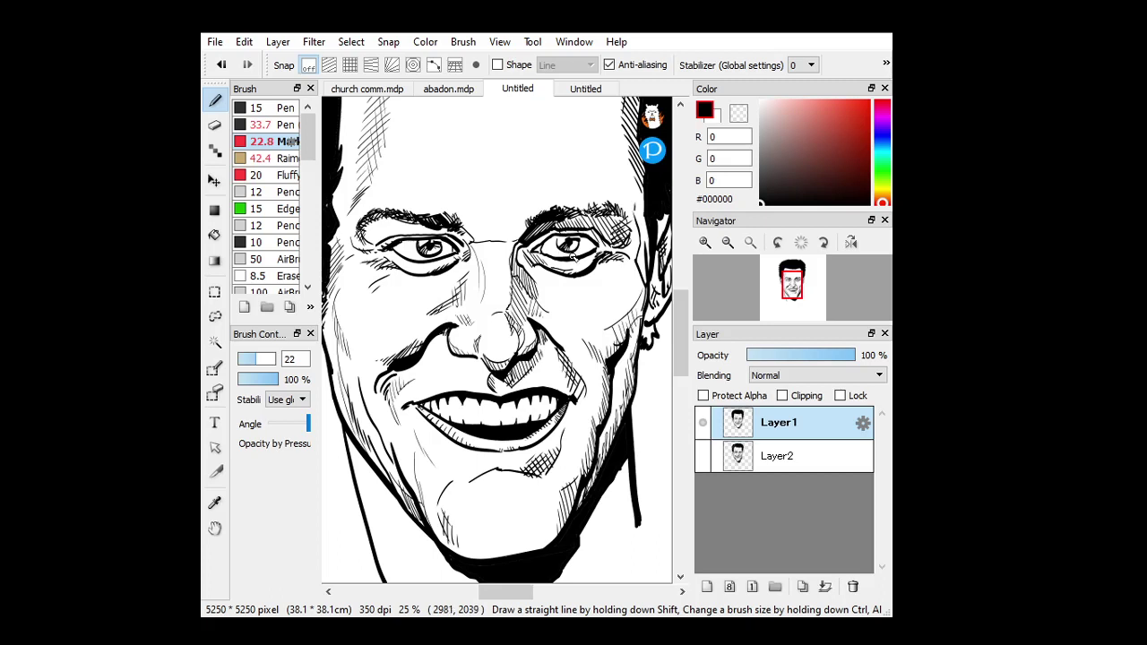
key(ctrl+z)
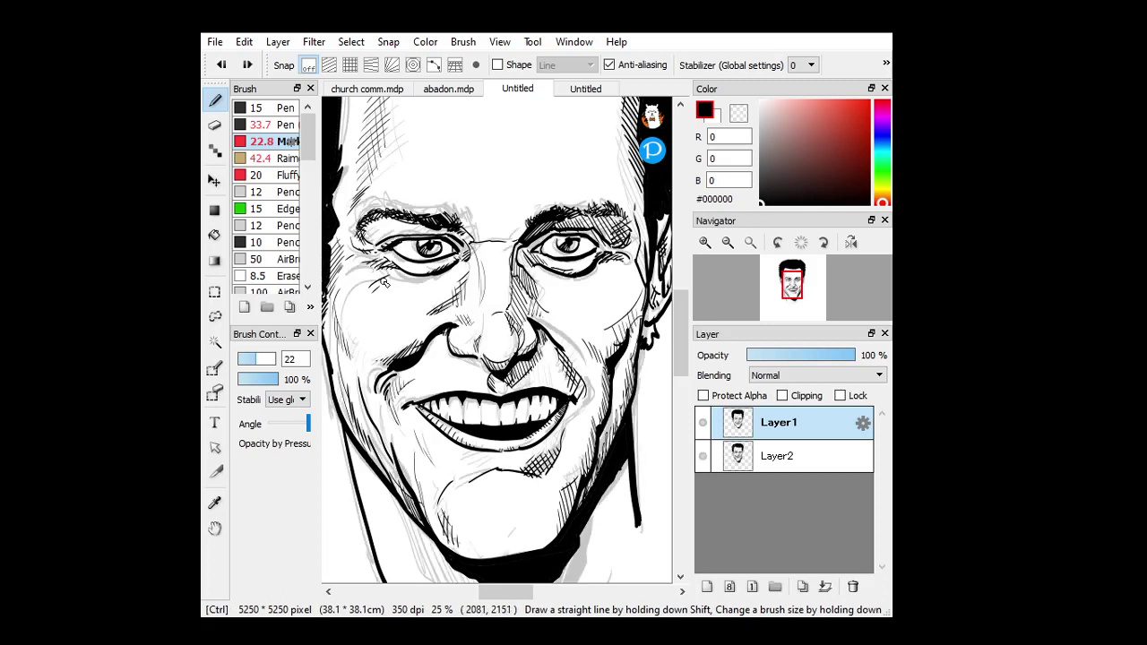
key(ctrl+z)
key(ctrl+z)
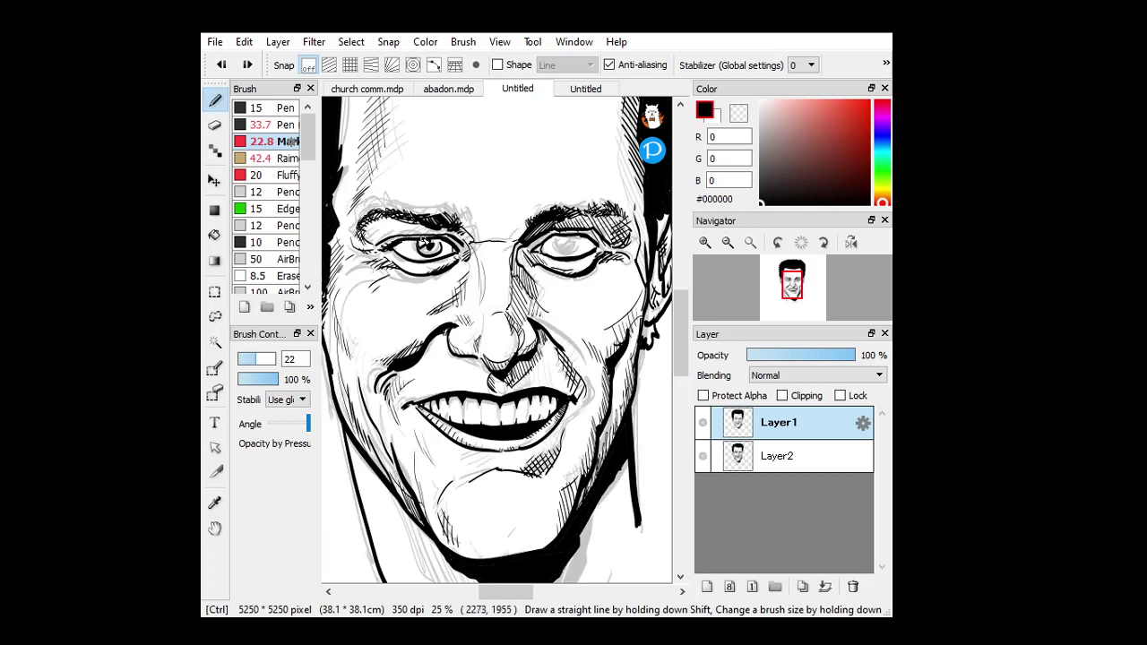
key(ctrl+z)
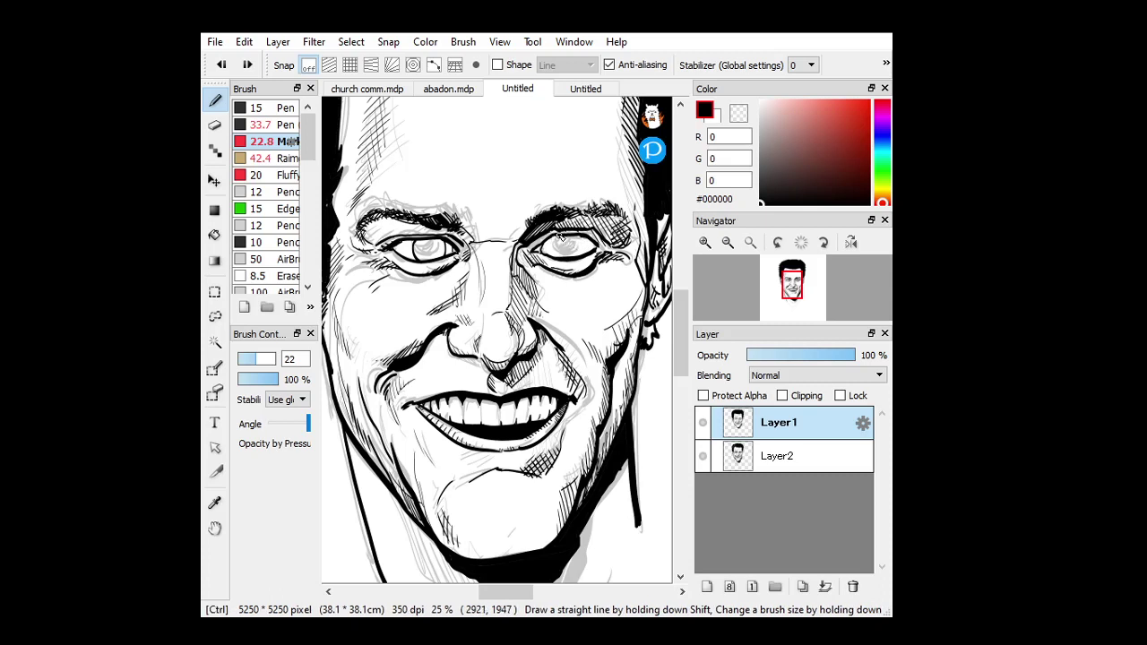
Redraw the right iris outline, ink the pupils and iris shading in both eyes, and hide Layer2
drag(560, 237, 582, 253)
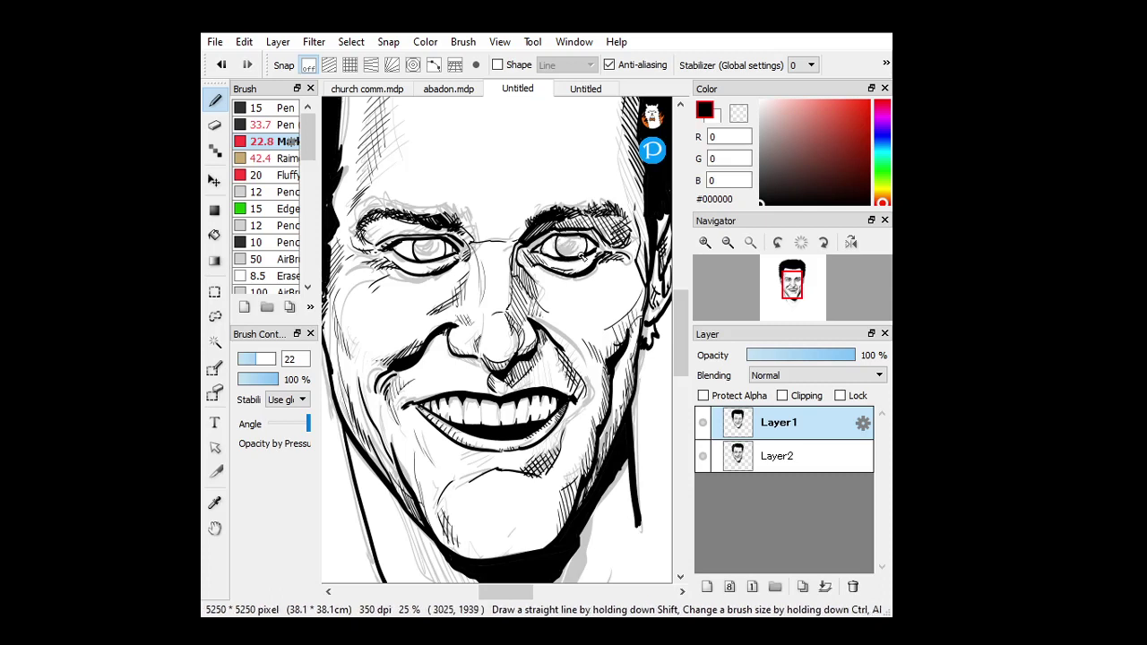
drag(439, 245, 432, 247)
drag(569, 248, 577, 246)
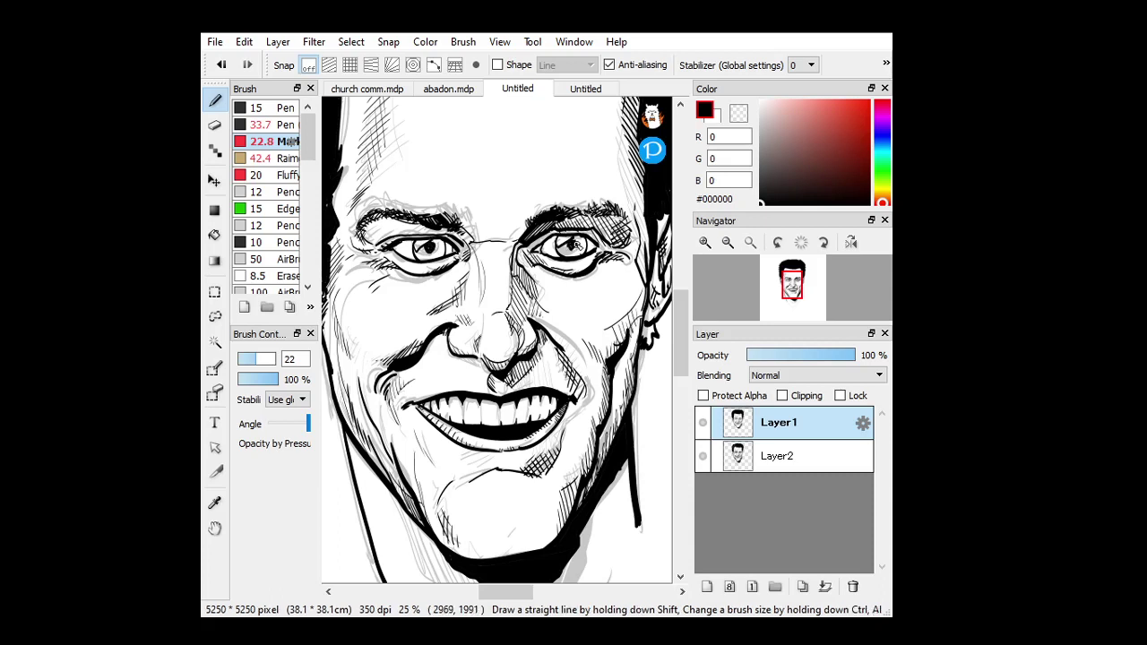
drag(425, 249, 437, 242)
drag(424, 252, 439, 247)
click(727, 244)
click(711, 250)
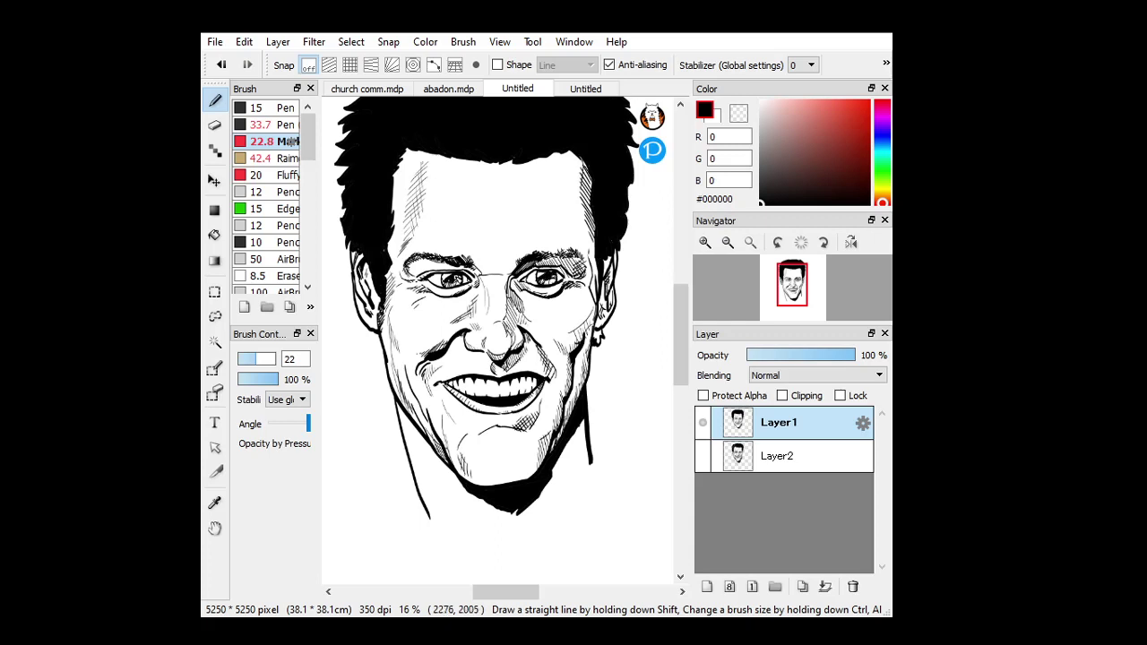
mouse_move(695, 289)
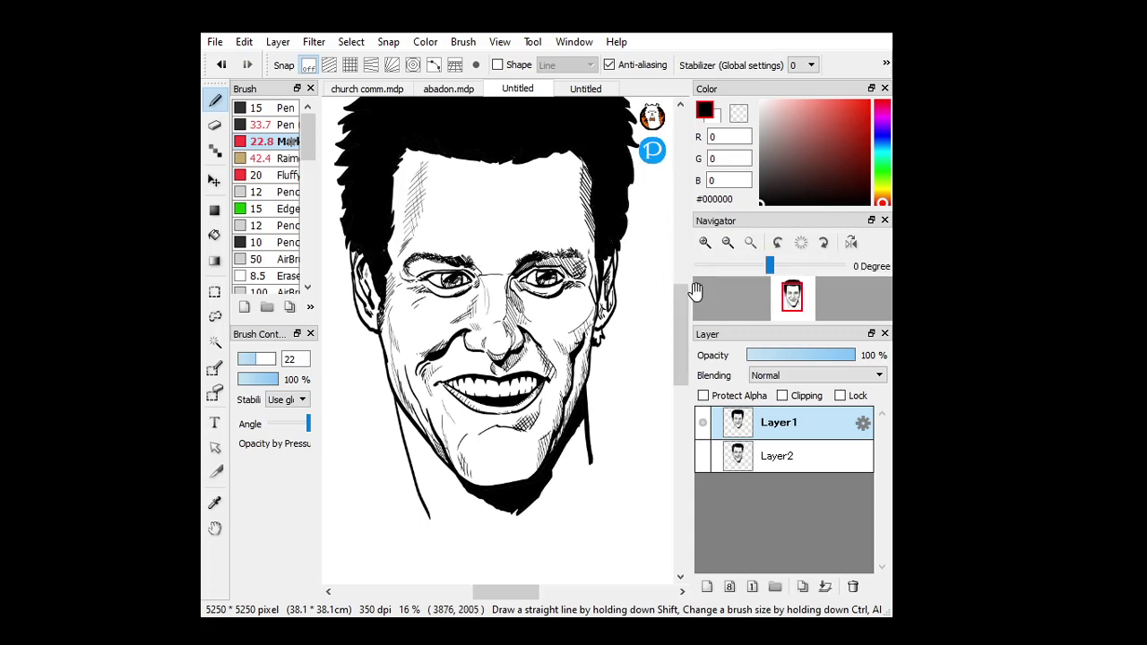
Ink short wrinkle lines across the forehead with the Marker and touch up the hatching along its left side
click(728, 242)
click(705, 243)
click(705, 243)
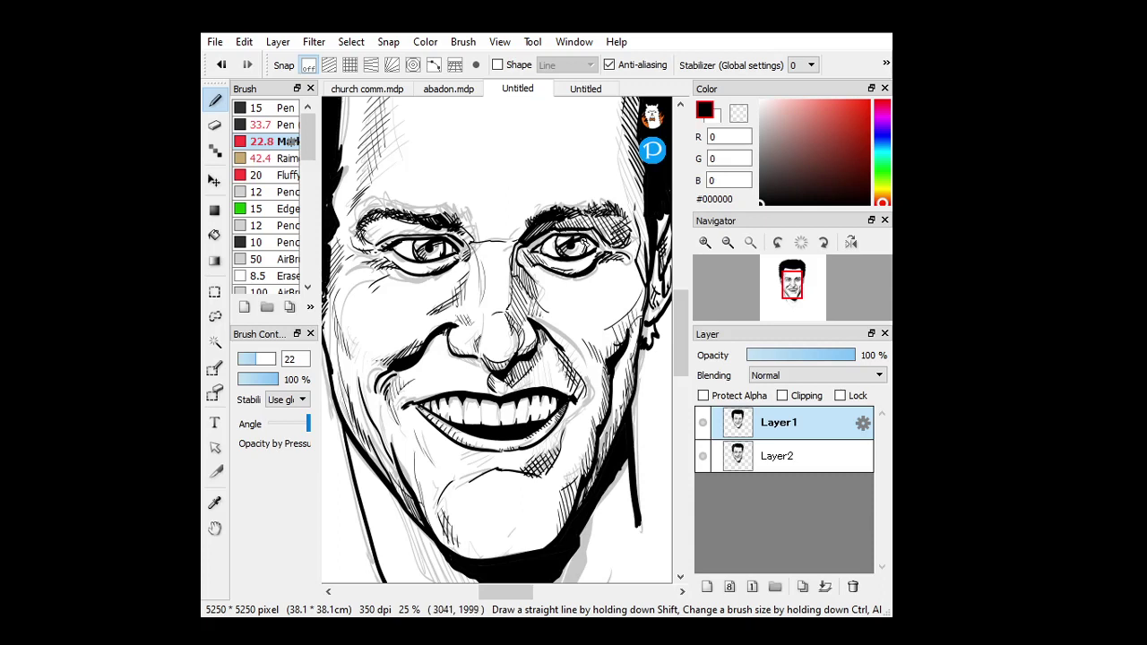
click(727, 242)
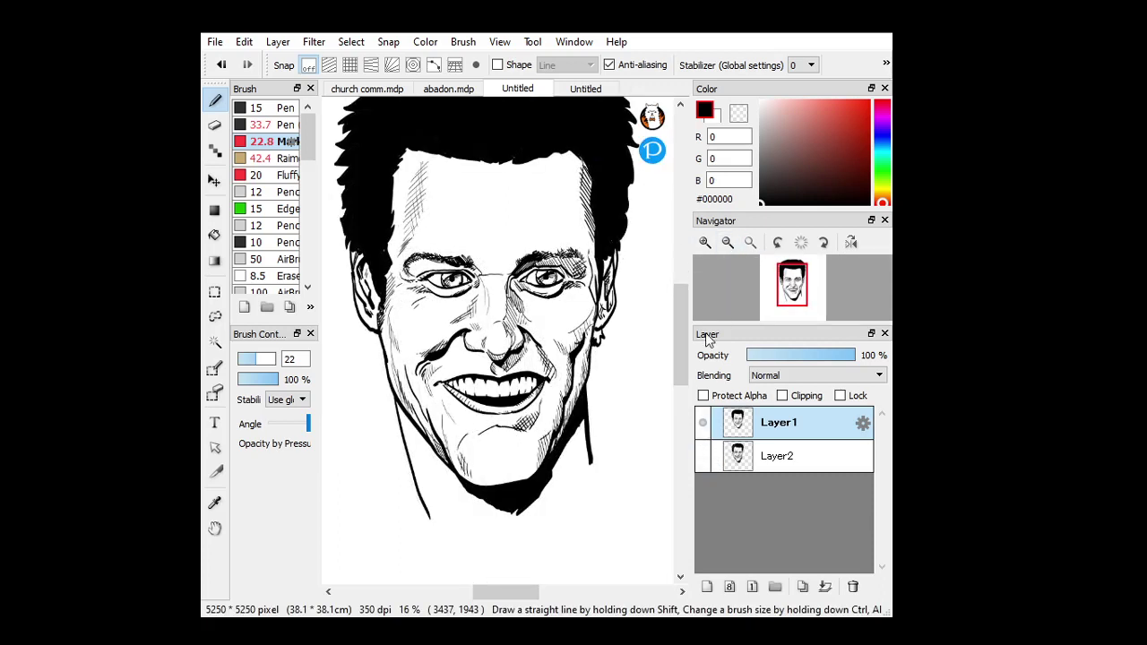
click(727, 242)
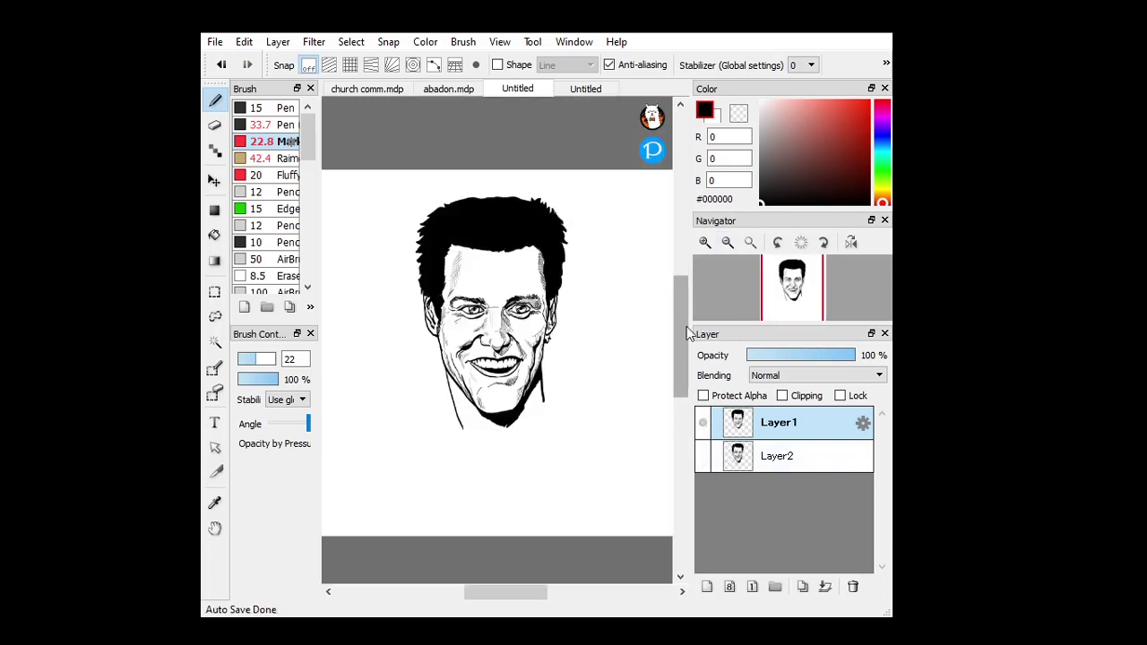
scroll(481, 266, up, 3)
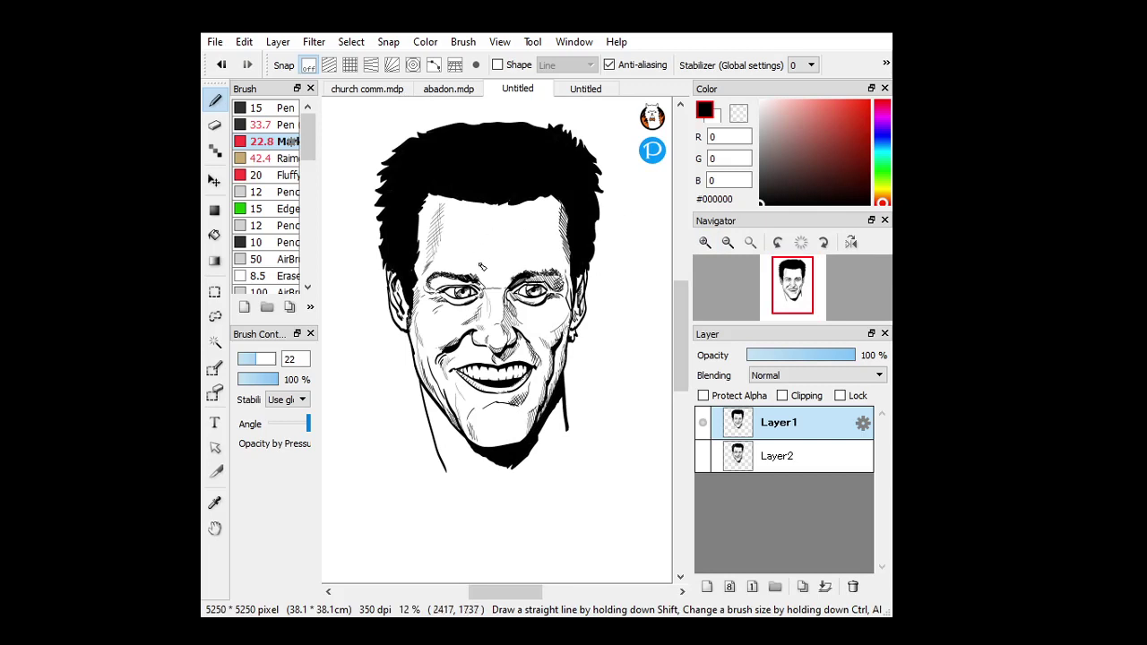
mouse_move(478, 232)
mouse_down()
mouse_move(504, 242)
mouse_move(447, 247)
mouse_move(531, 245)
mouse_move(507, 234)
mouse_move(475, 246)
mouse_up()
drag(425, 215, 417, 253)
With Layer2 shown as a guide, hatch the shadow under the chin and along the neck with the Marker at size 38, and hide Layer2
click(703, 456)
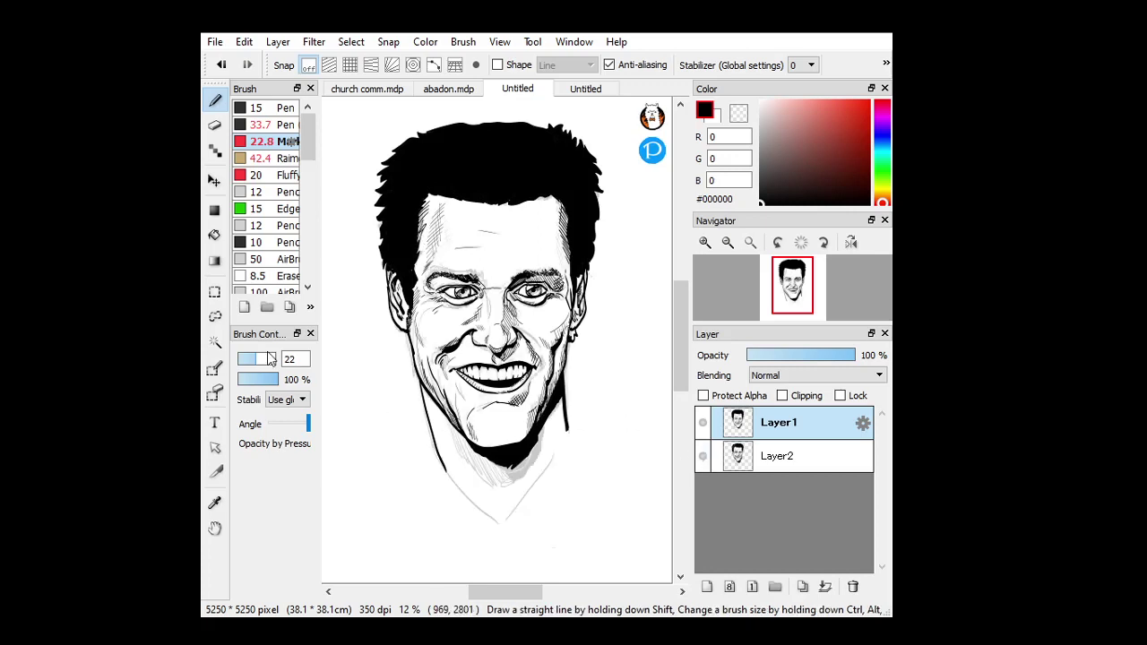
drag(268, 360, 284, 351)
mouse_move(444, 414)
mouse_down()
mouse_move(484, 473)
mouse_move(484, 461)
mouse_move(513, 484)
mouse_move(526, 457)
mouse_up()
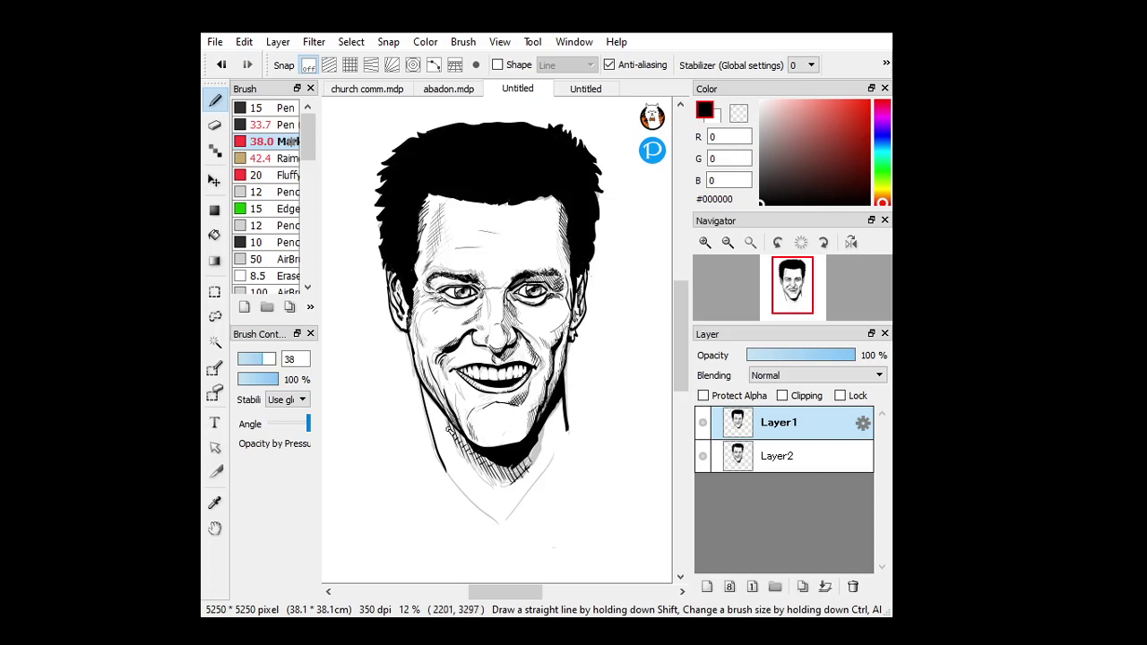
mouse_move(450, 422)
mouse_down()
mouse_move(443, 413)
mouse_move(447, 450)
mouse_up()
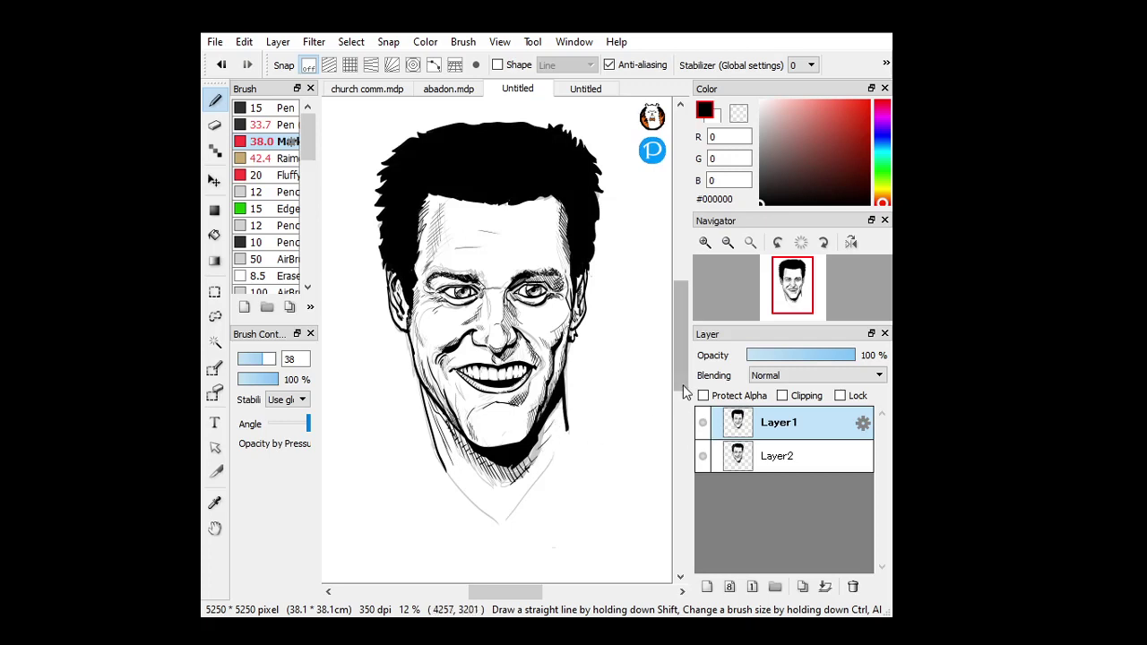
click(703, 456)
Draw both shoulder lines and a V-shaped neckline under the chin with the Marker, redoing the strokes that go wrong
scroll(678, 386, down, 1)
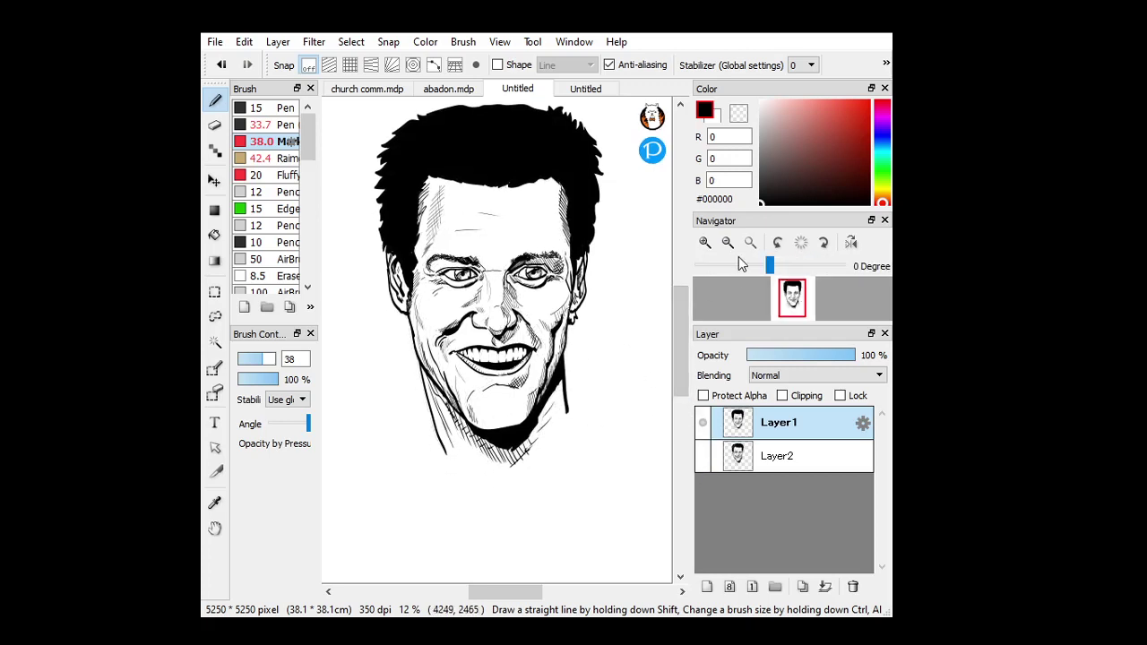
click(727, 242)
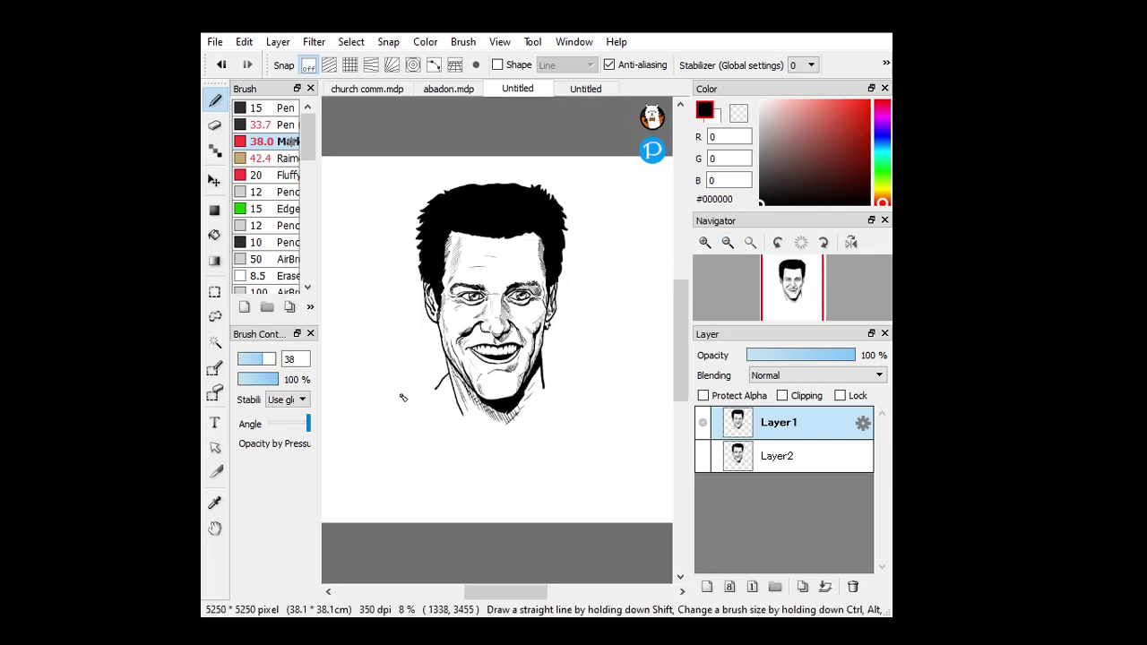
drag(439, 384, 357, 389)
key(ctrl+z)
drag(441, 382, 371, 405)
drag(460, 409, 494, 442)
key(ctrl+z)
mouse_move(459, 408)
mouse_down()
mouse_move(504, 438)
mouse_move(546, 389)
mouse_move(529, 397)
mouse_move(524, 370)
mouse_move(553, 369)
mouse_move(652, 416)
mouse_up()
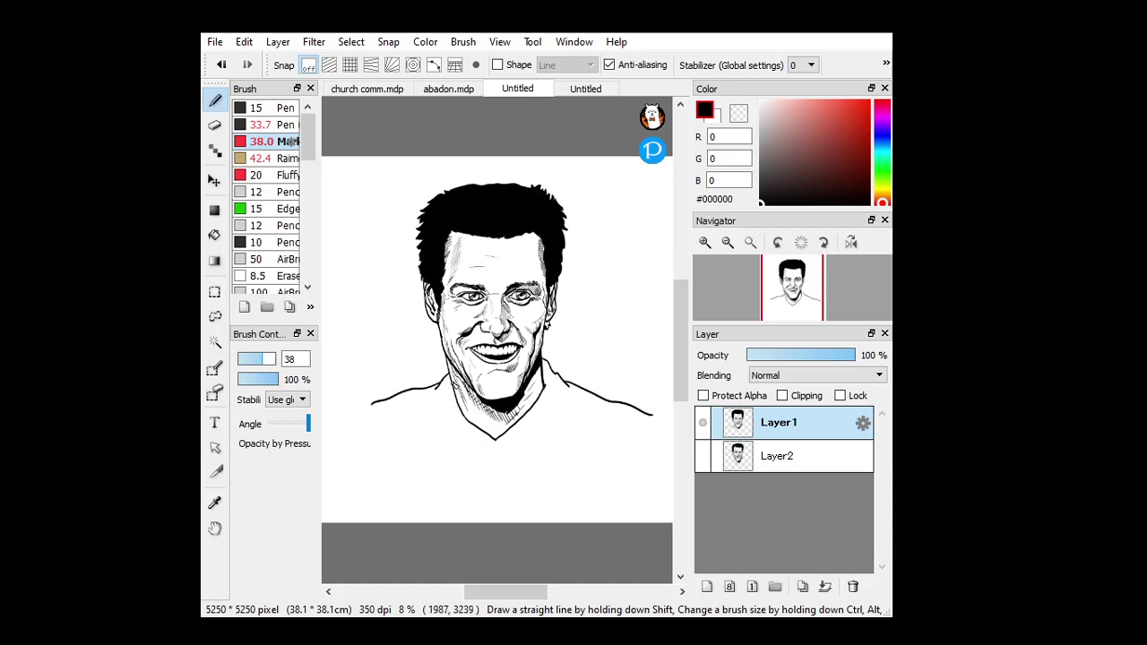
Draw a second, jagged fold line just below each shoulder from the neck toward the sleeve
mouse_move(453, 383)
mouse_down()
mouse_move(429, 414)
mouse_move(363, 428)
mouse_up()
drag(503, 438, 559, 391)
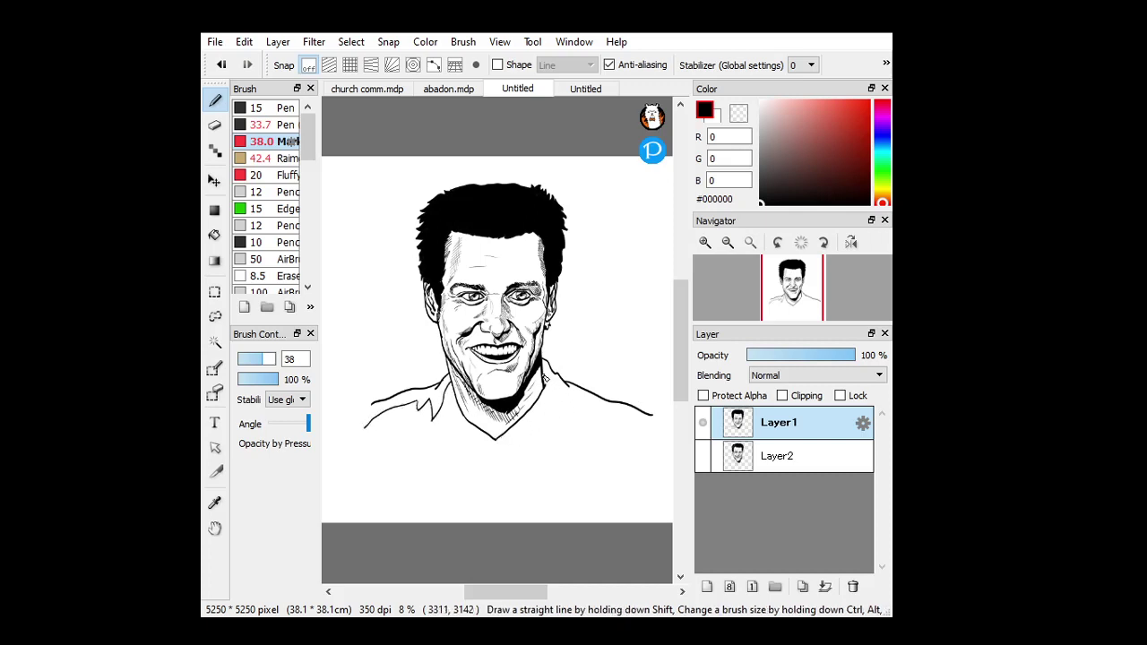
key(ctrl)
drag(597, 408, 645, 423)
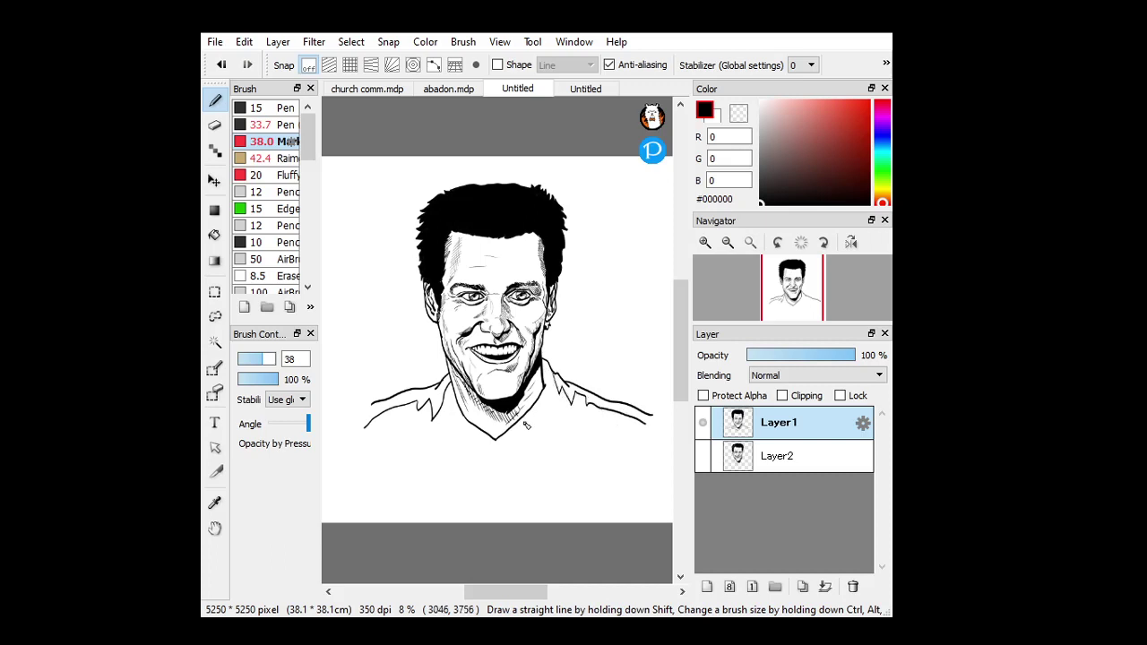
Outline the shirt collar points, the tie highlight and the left lapel folds below the neckline
drag(537, 411, 514, 458)
drag(531, 413, 504, 441)
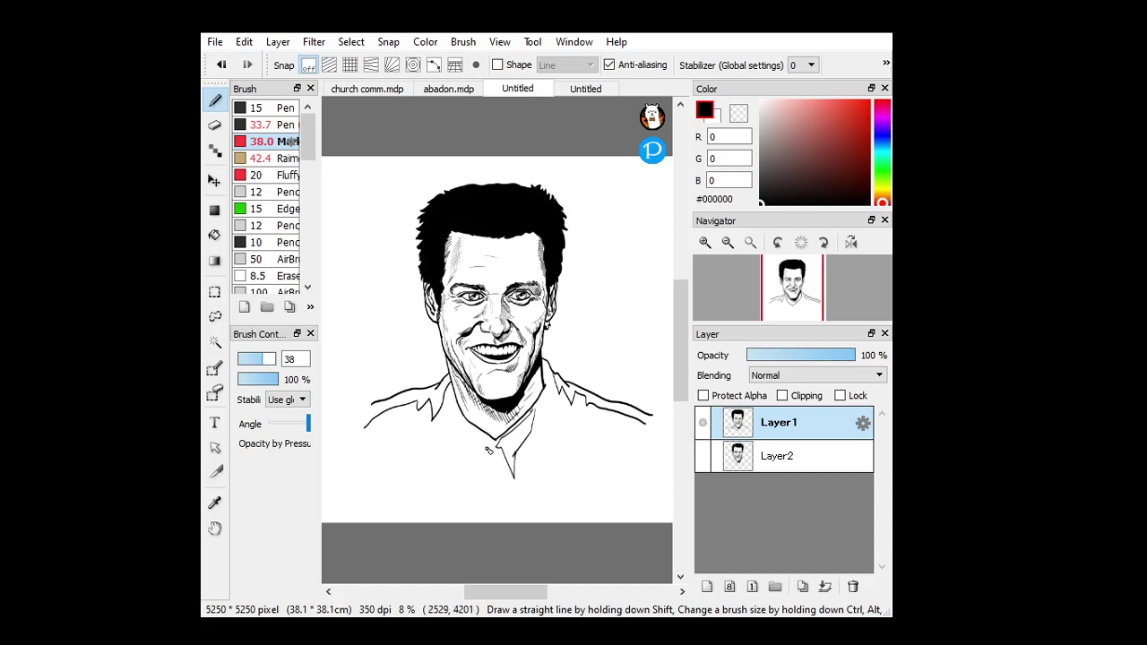
drag(479, 489, 490, 465)
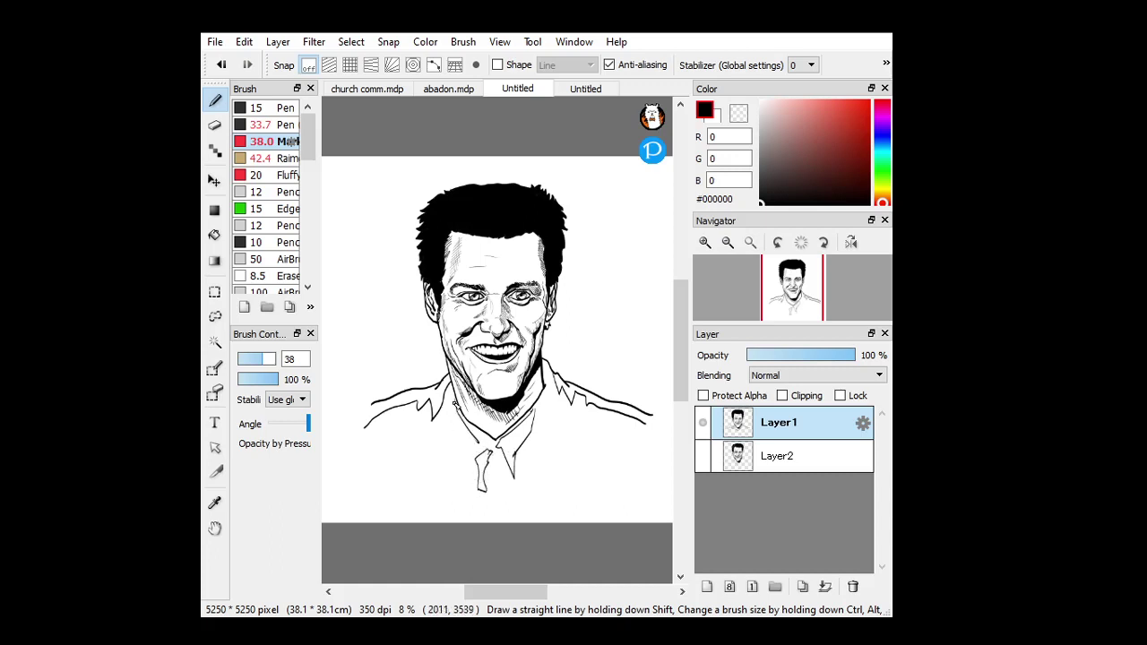
mouse_move(451, 421)
mouse_down()
mouse_move(464, 482)
mouse_move(477, 444)
mouse_up()
mouse_move(446, 483)
mouse_down()
mouse_move(440, 436)
mouse_move(453, 498)
mouse_up()
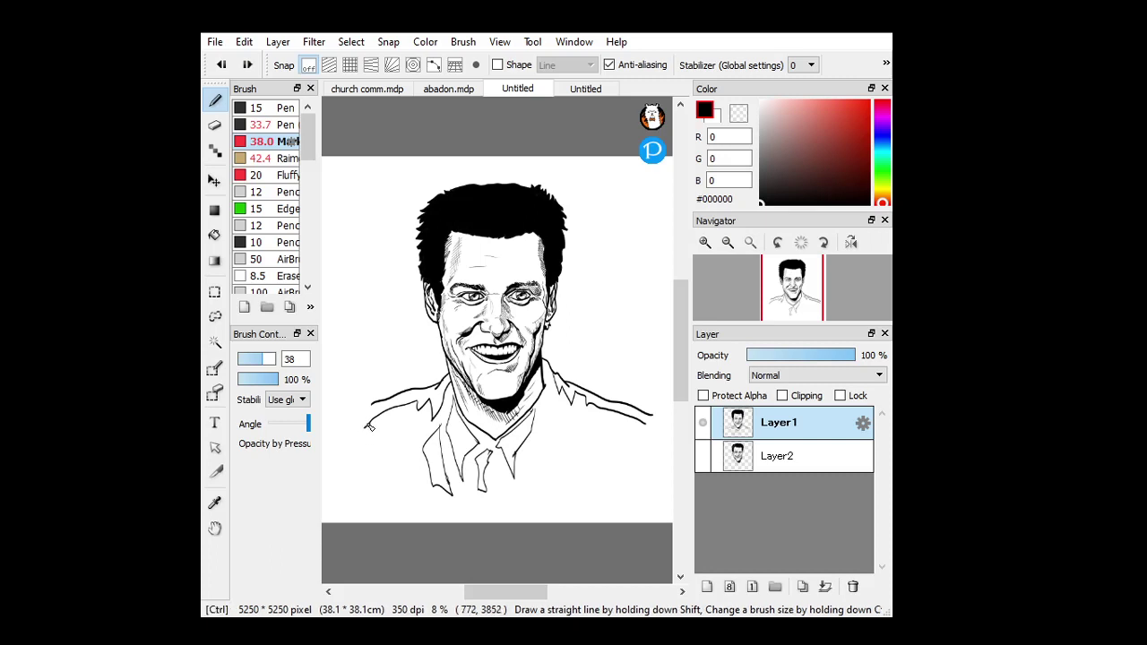
Draw the jacket's outer sleeve outlines from both shoulders down to the canvas's lower edge
mouse_move(370, 413)
mouse_down()
mouse_move(345, 493)
mouse_move(352, 520)
mouse_up()
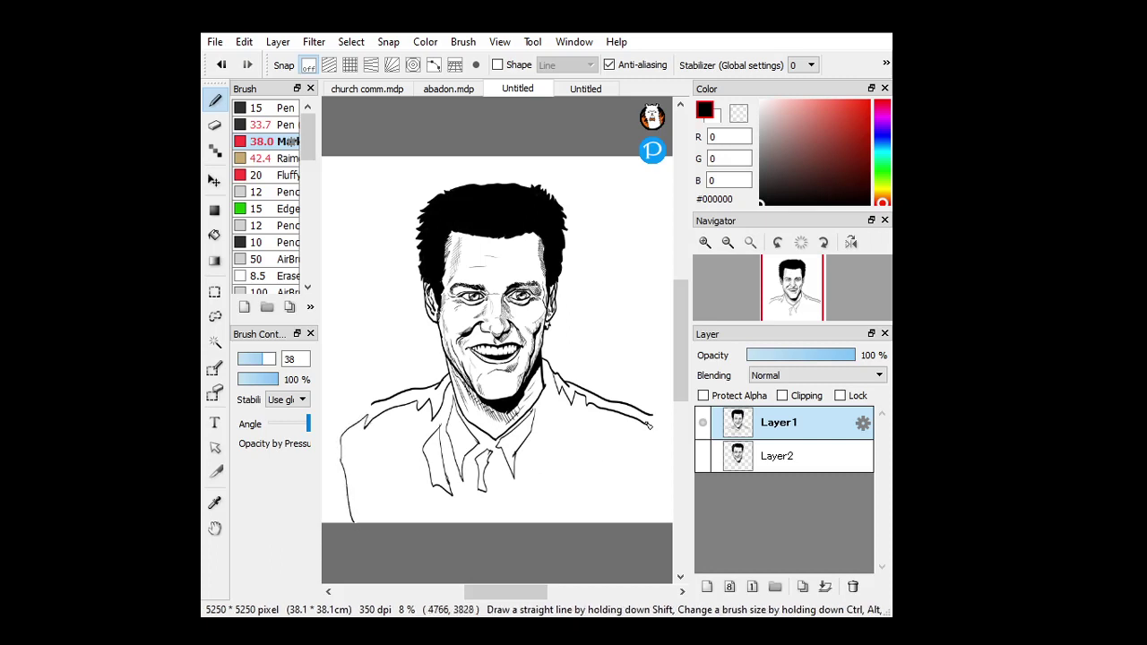
drag(648, 426, 669, 527)
drag(508, 582, 512, 582)
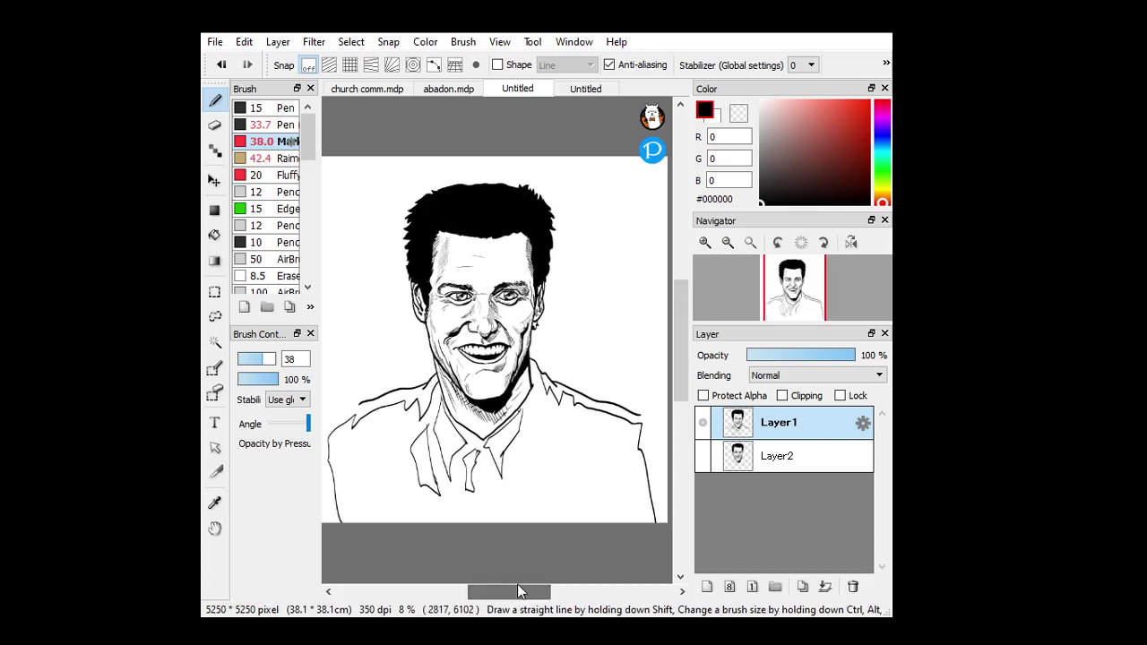
click(214, 235)
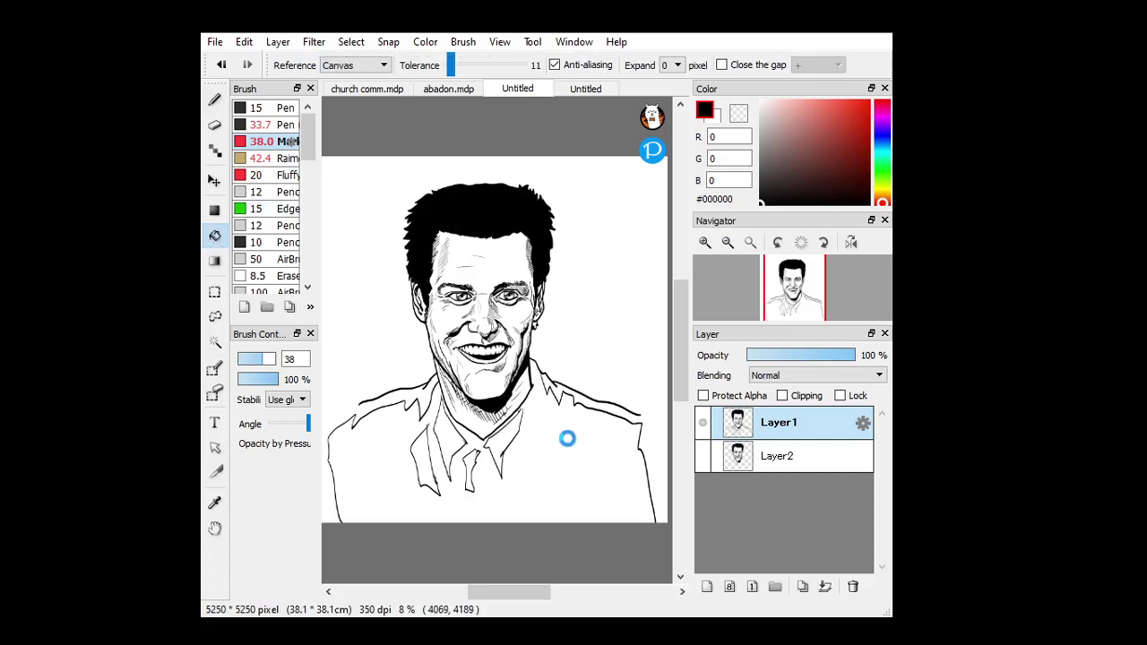
click(565, 438)
key(ctrl+z)
Touch up the collar line beside the neck with the brush and fill the jacket and tie with solid black
key(p)
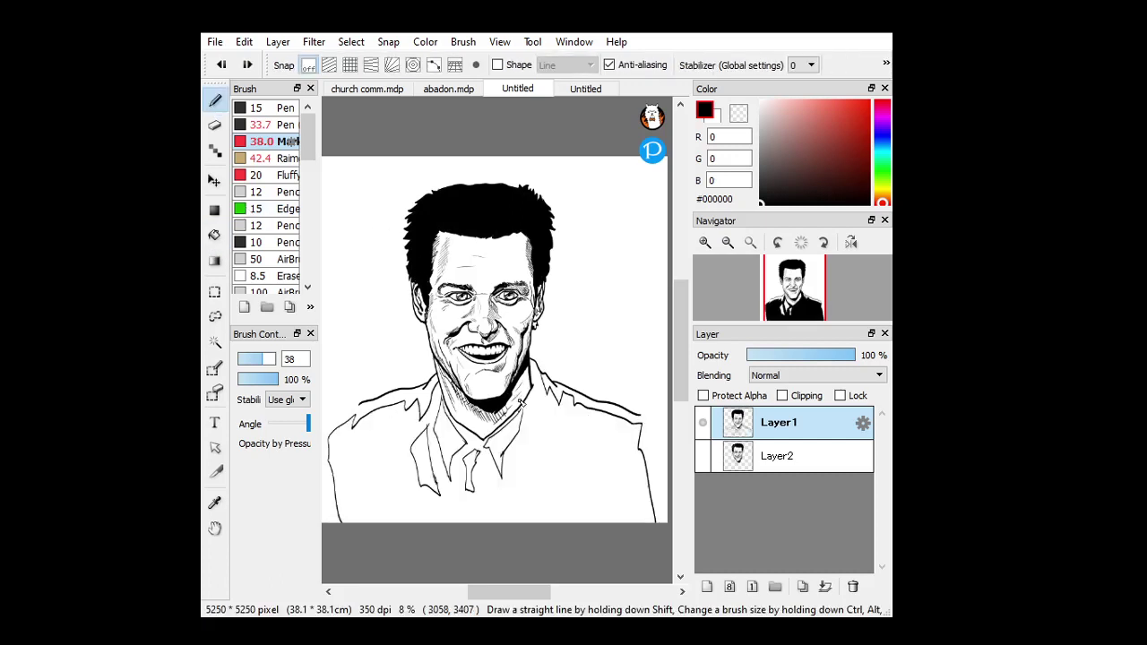
click(214, 235)
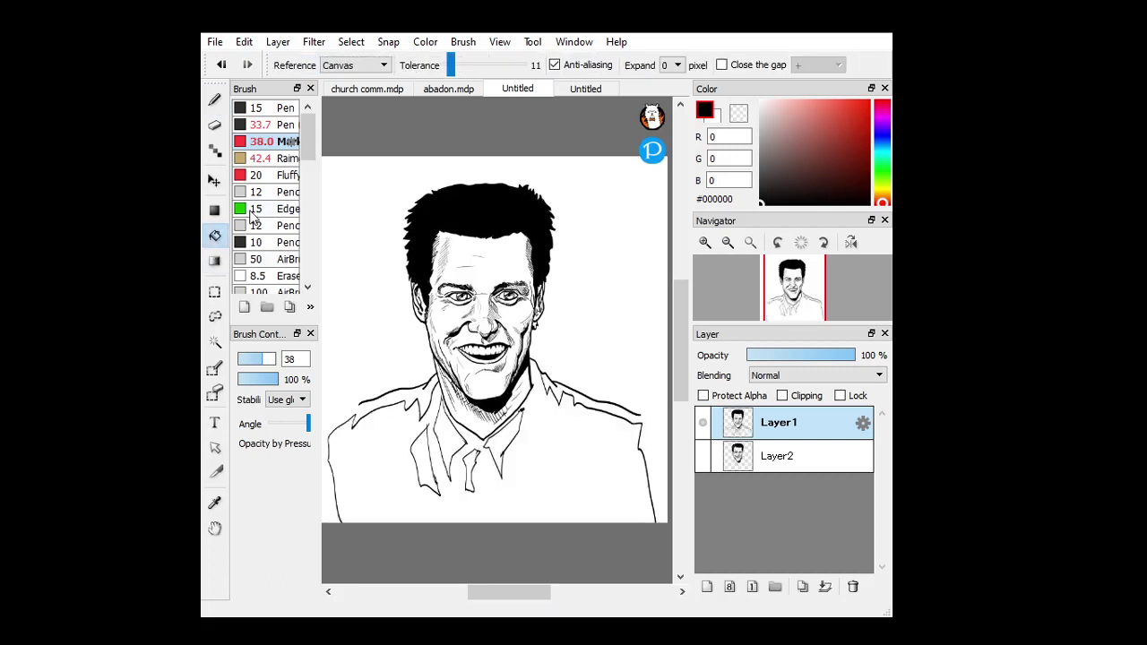
click(595, 484)
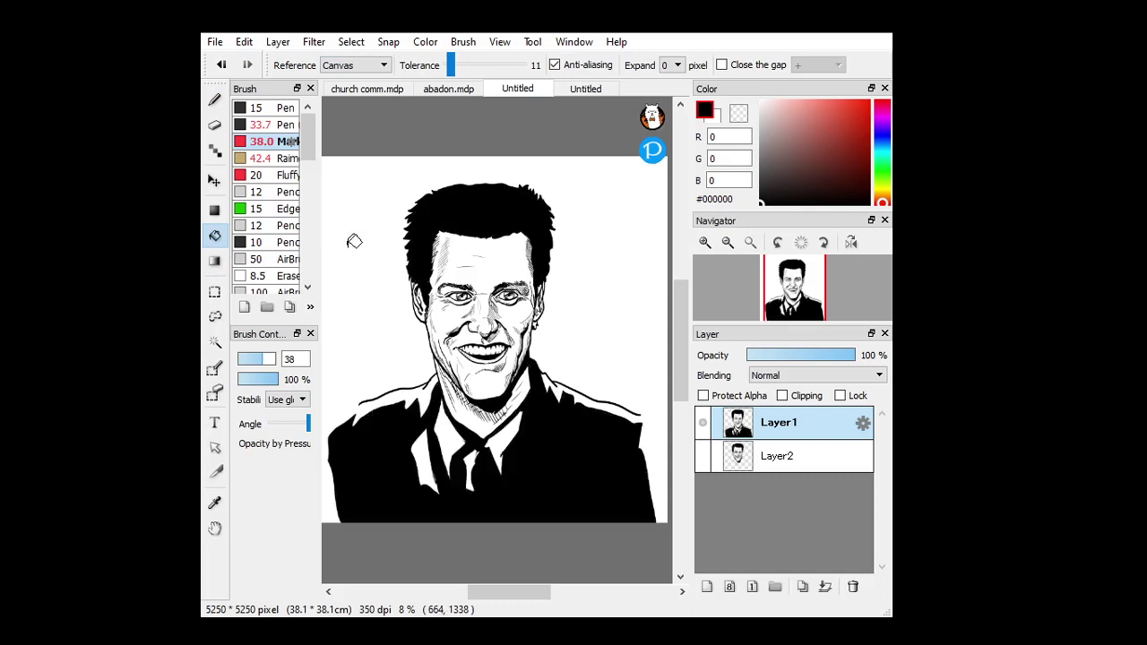
Hatch shadows with the Marker on the shirt collar, the left lapel, beside the tie and on the left shoulder
click(215, 100)
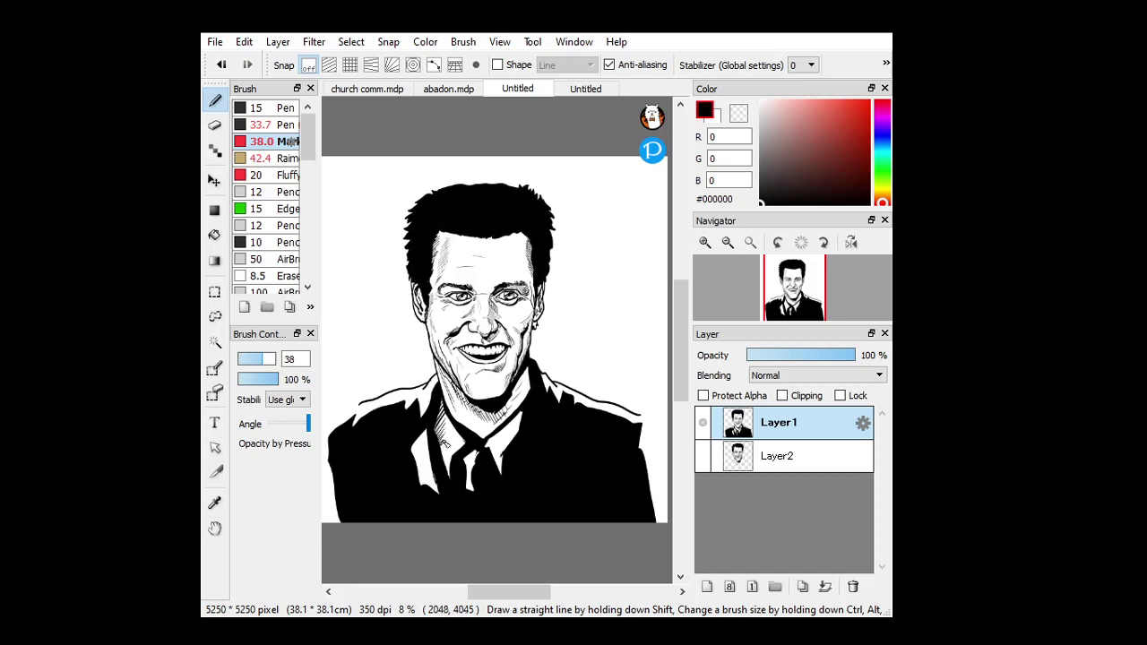
mouse_move(446, 450)
mouse_down()
mouse_move(426, 461)
mouse_move(427, 436)
mouse_move(432, 484)
mouse_move(429, 459)
mouse_up()
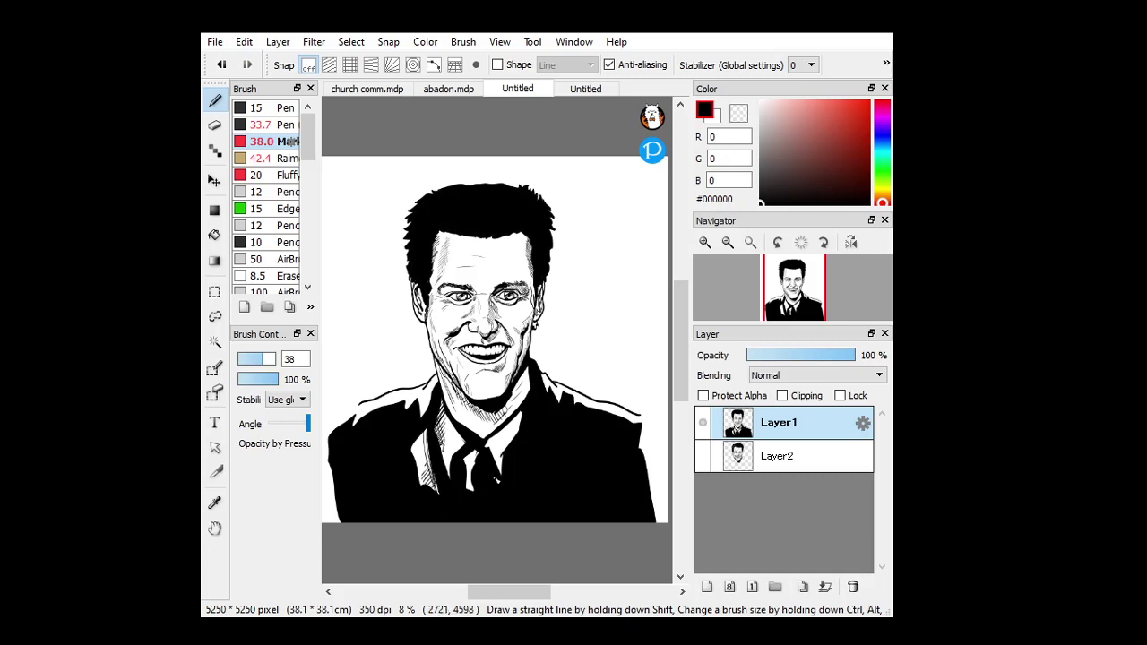
mouse_move(496, 481)
mouse_down()
mouse_move(516, 447)
mouse_move(493, 466)
mouse_up()
drag(427, 382, 419, 412)
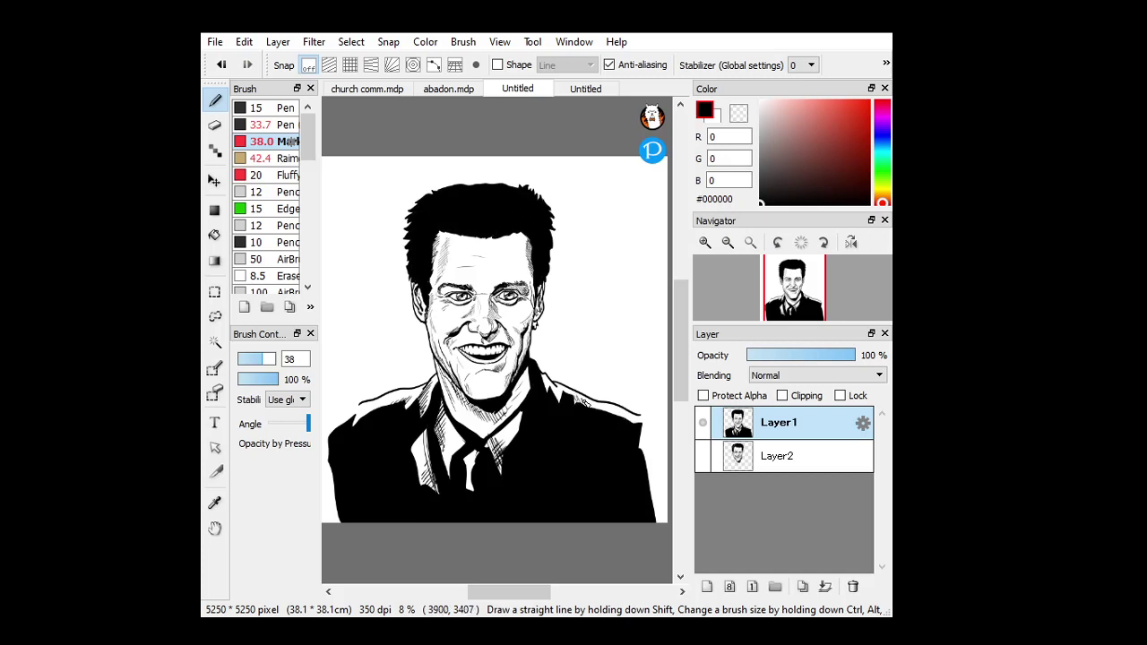
Set the Eraser size to 18 and scratch thin white strands into the black hair on the sides, fringe and crown
click(704, 242)
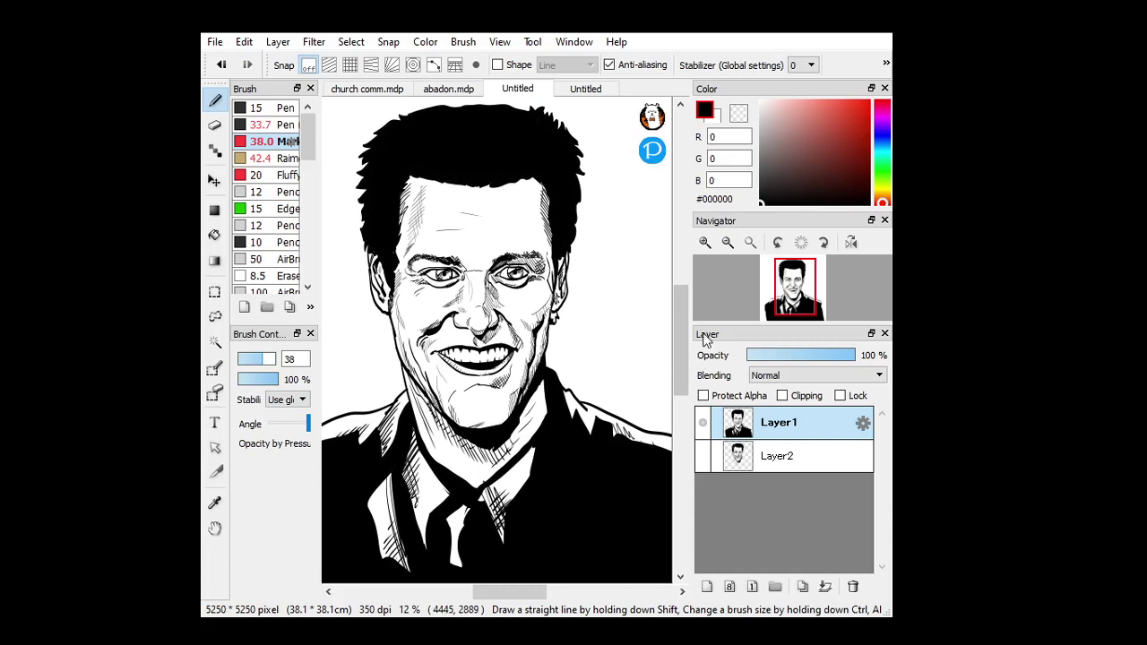
click(727, 242)
click(215, 125)
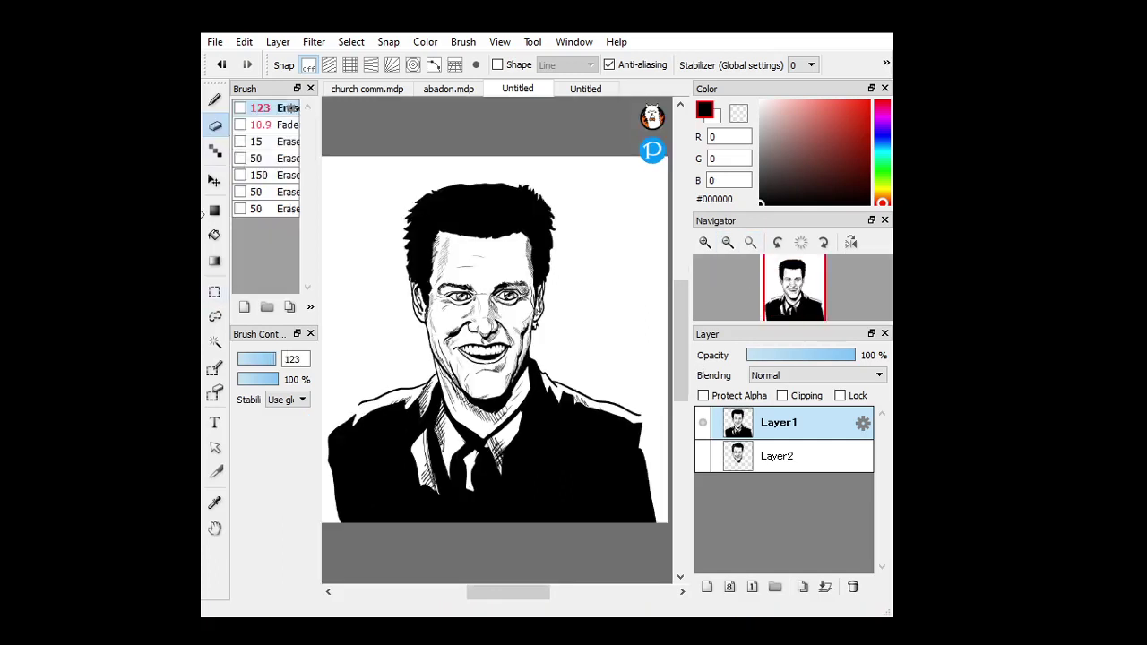
click(259, 358)
click(705, 242)
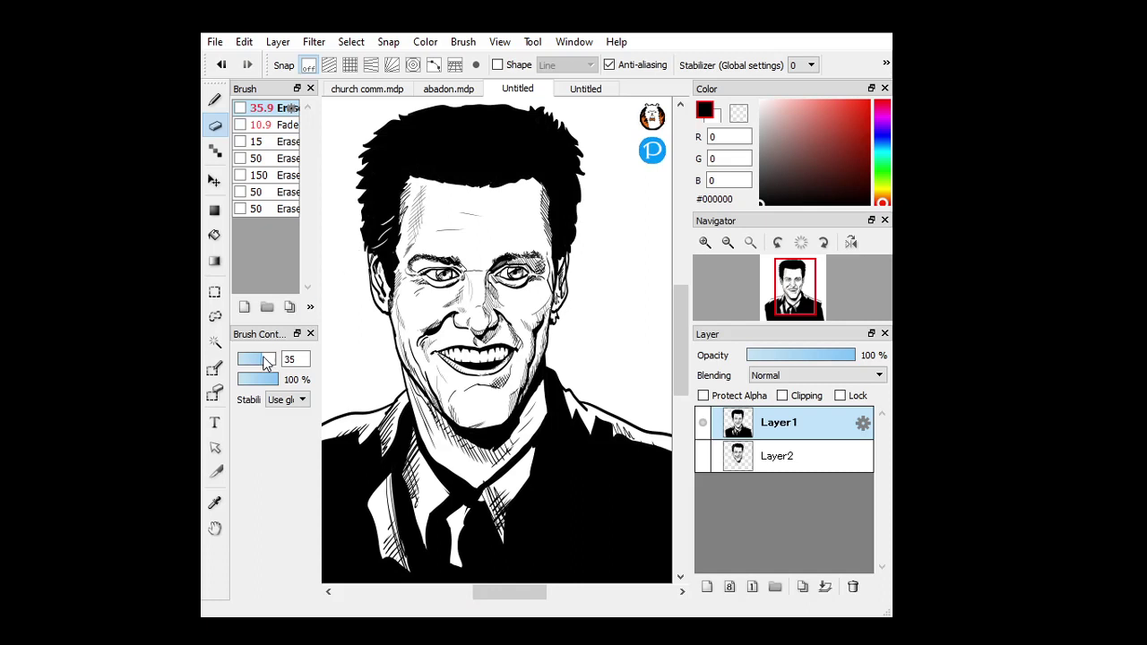
key(bracketleft)
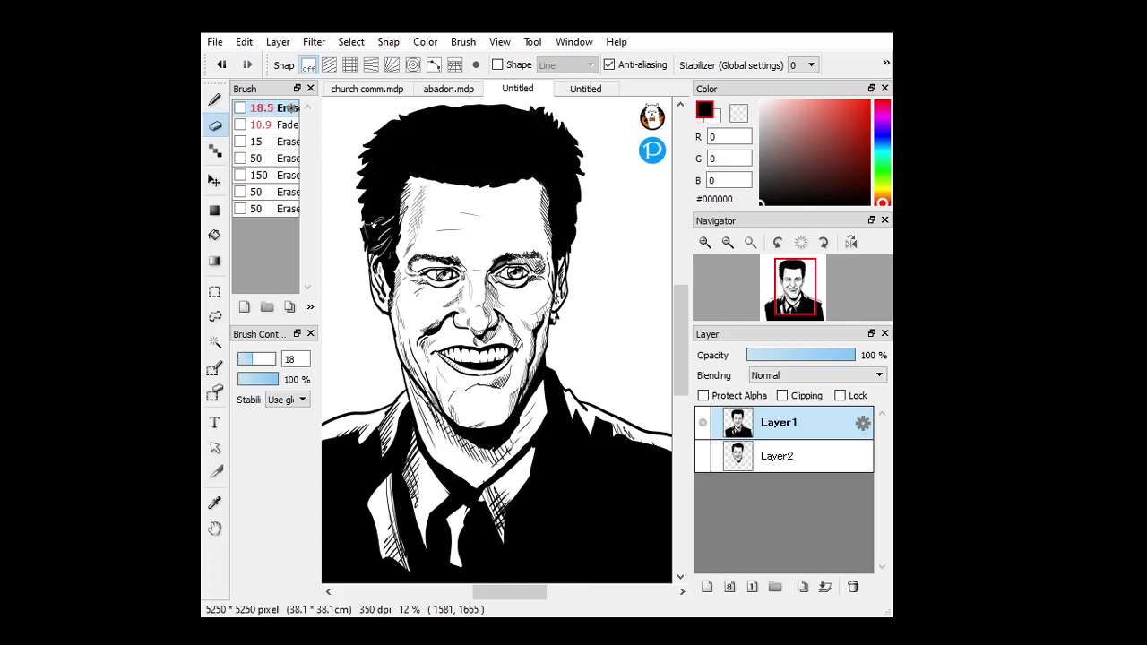
mouse_move(361, 237)
mouse_down()
mouse_move(387, 193)
mouse_move(363, 192)
mouse_move(387, 175)
mouse_move(365, 171)
mouse_move(396, 154)
mouse_move(363, 170)
mouse_move(369, 157)
mouse_move(473, 189)
mouse_move(454, 169)
mouse_up()
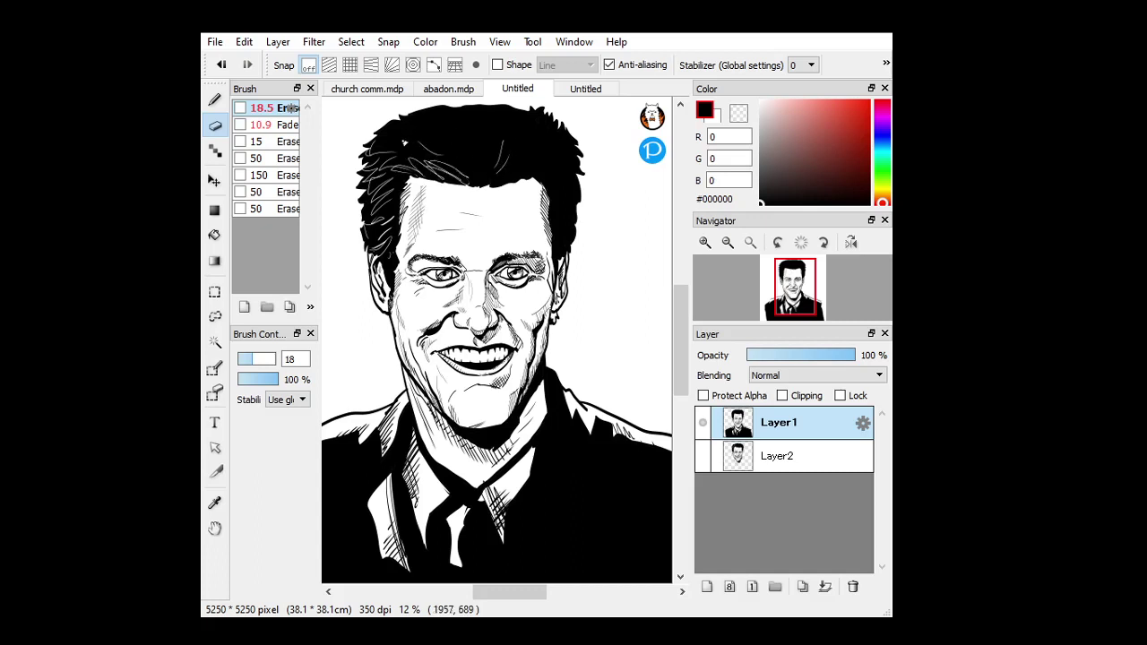
drag(415, 129, 402, 134)
mouse_move(564, 170)
mouse_down()
mouse_move(575, 204)
mouse_move(560, 222)
mouse_up()
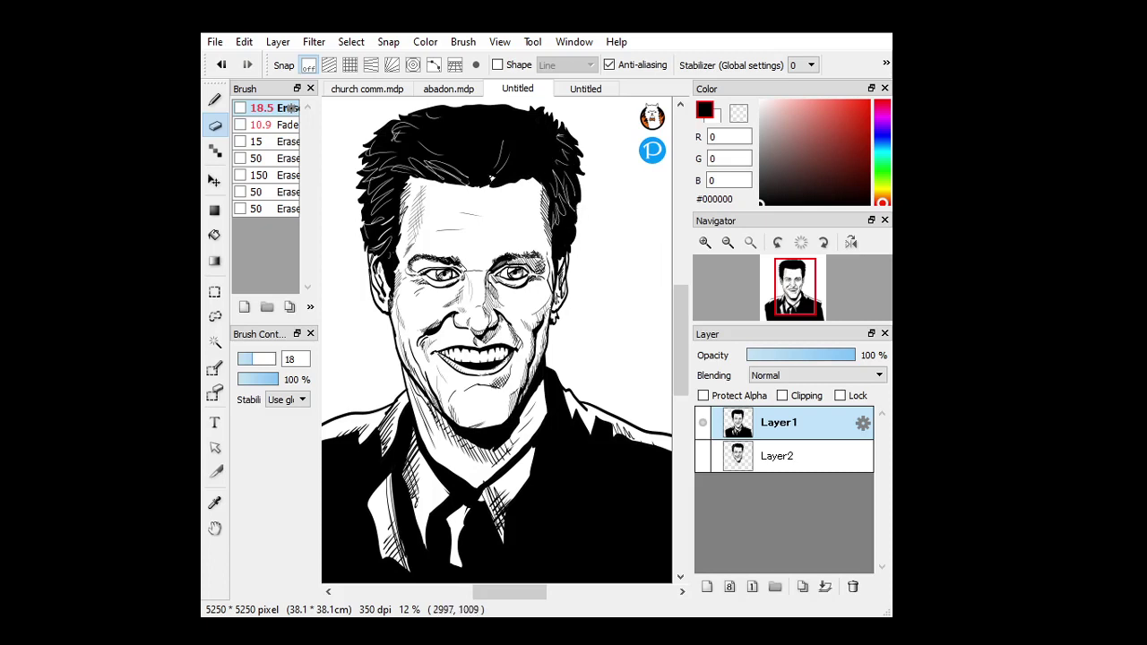
click(705, 242)
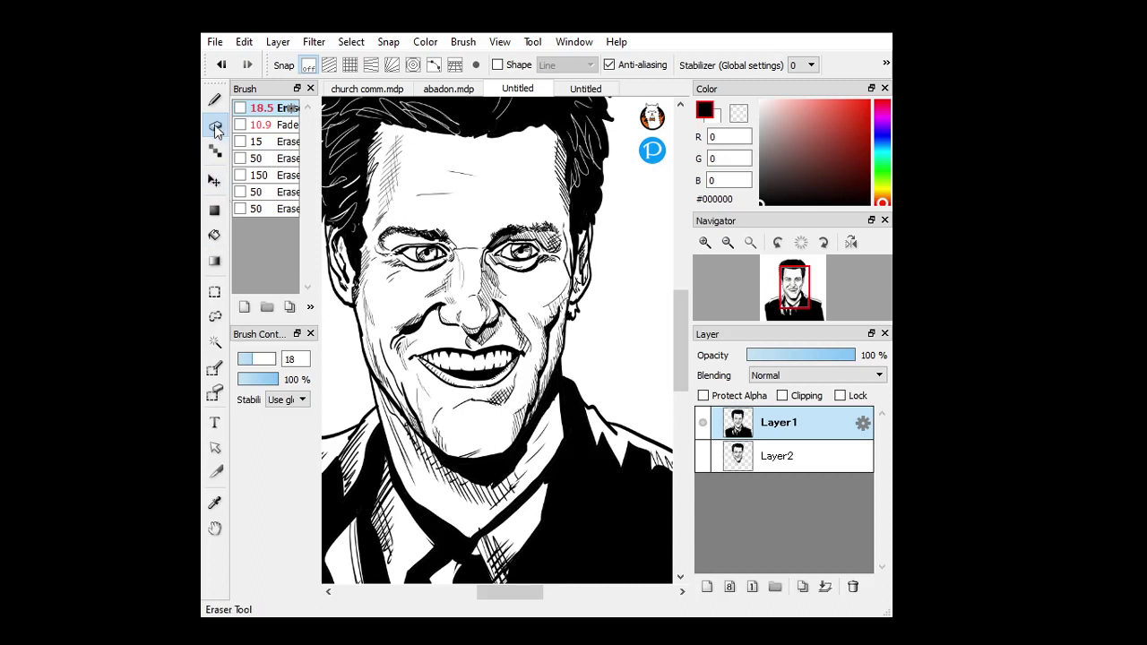
click(215, 100)
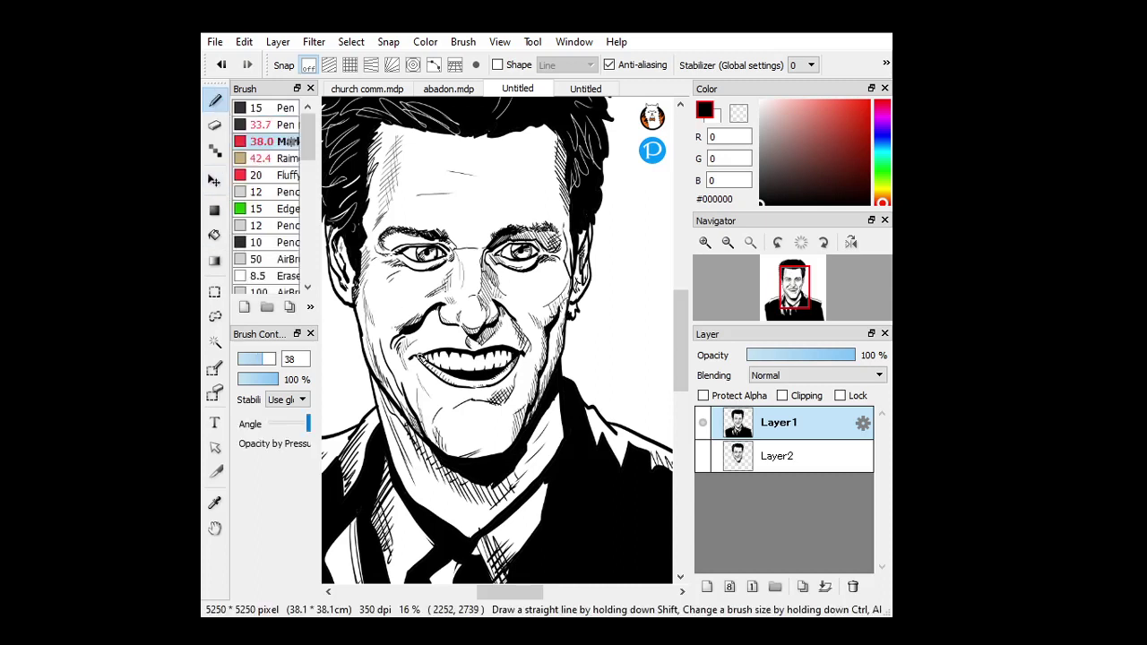
key(e)
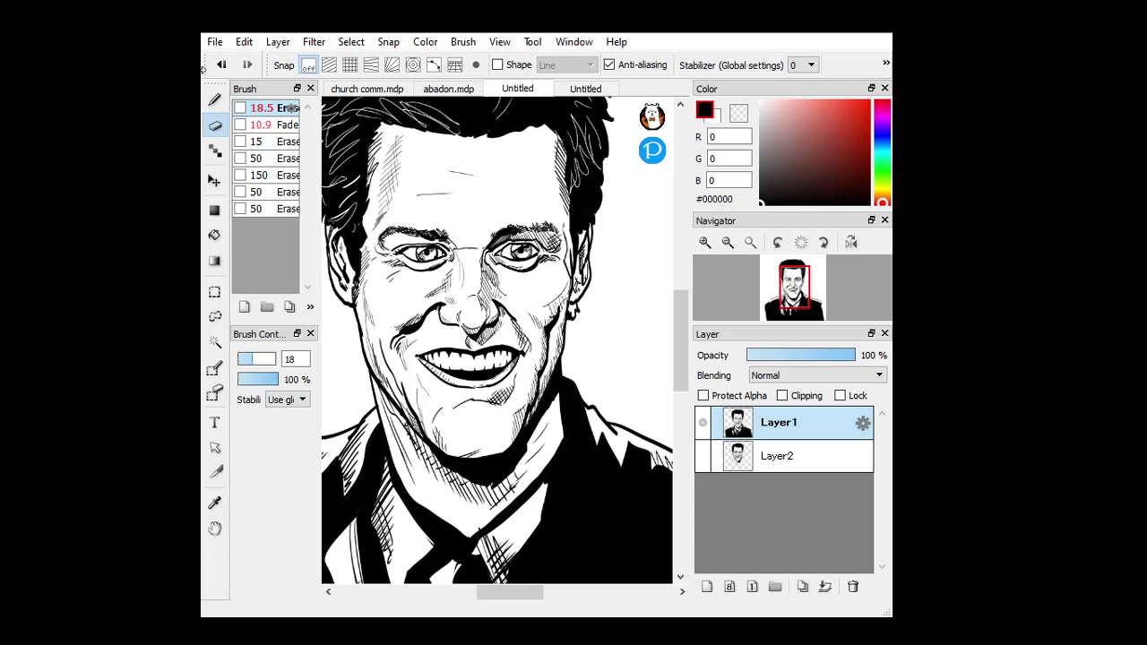
click(215, 100)
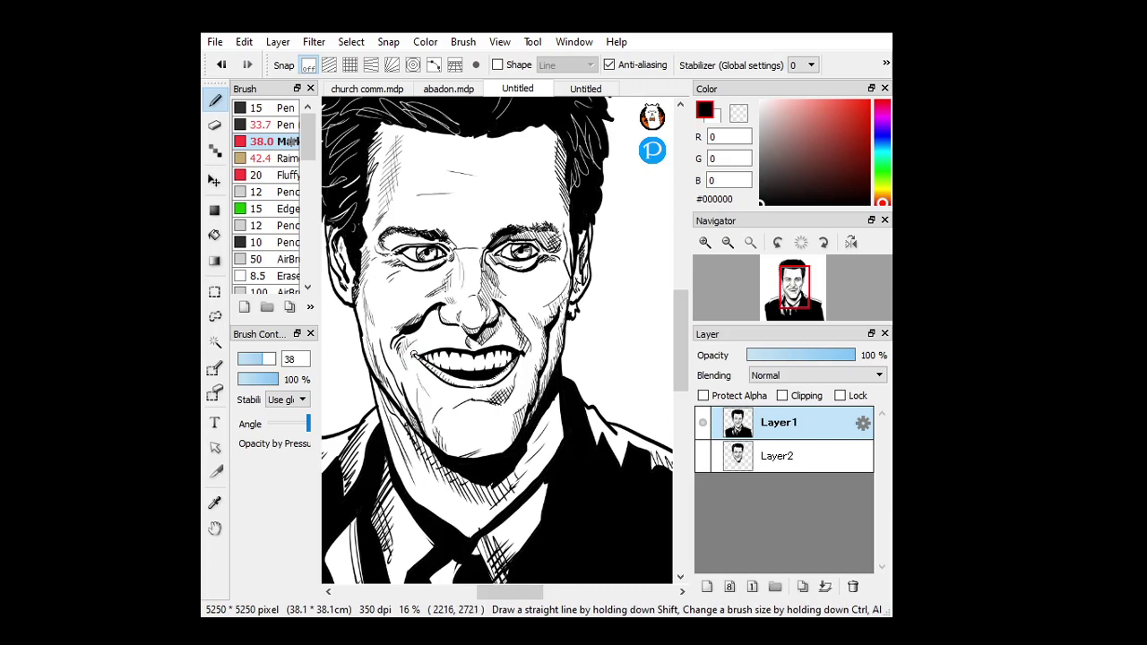
click(728, 242)
click(728, 242)
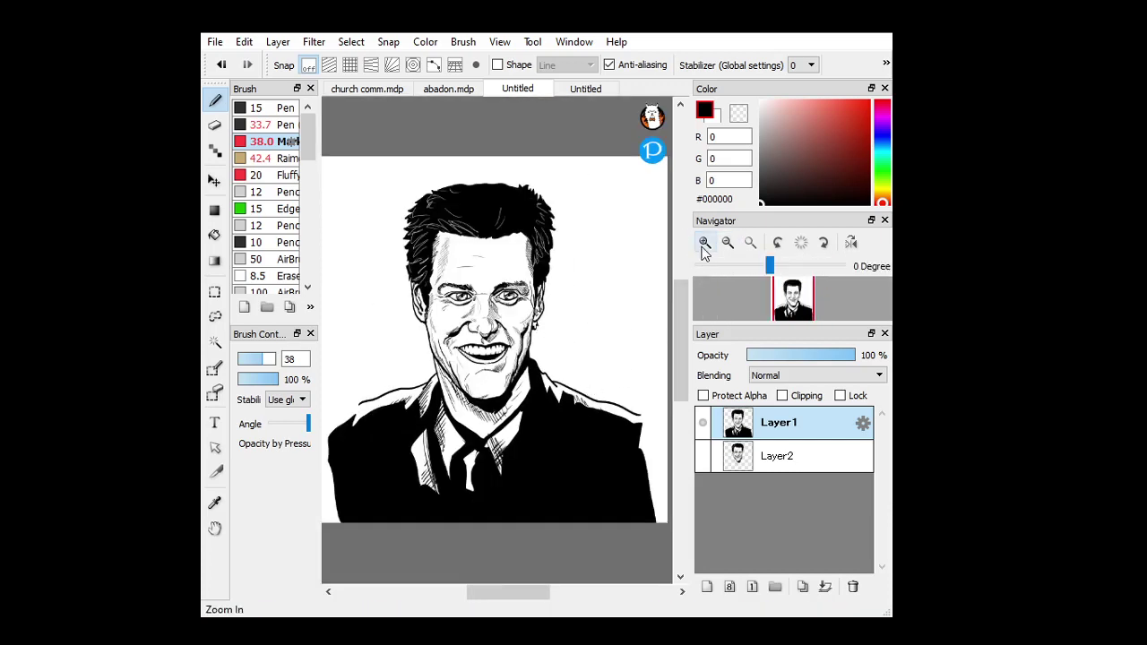
Sign the portrait above the left shoulder with the artist's handle, an underline and the date 3/4/21, and fit the whole canvas in view
click(704, 242)
mouse_move(793, 296)
mouse_down()
mouse_move(805, 316)
mouse_move(798, 304)
mouse_move(810, 307)
mouse_move(781, 304)
mouse_up()
click(705, 243)
click(707, 248)
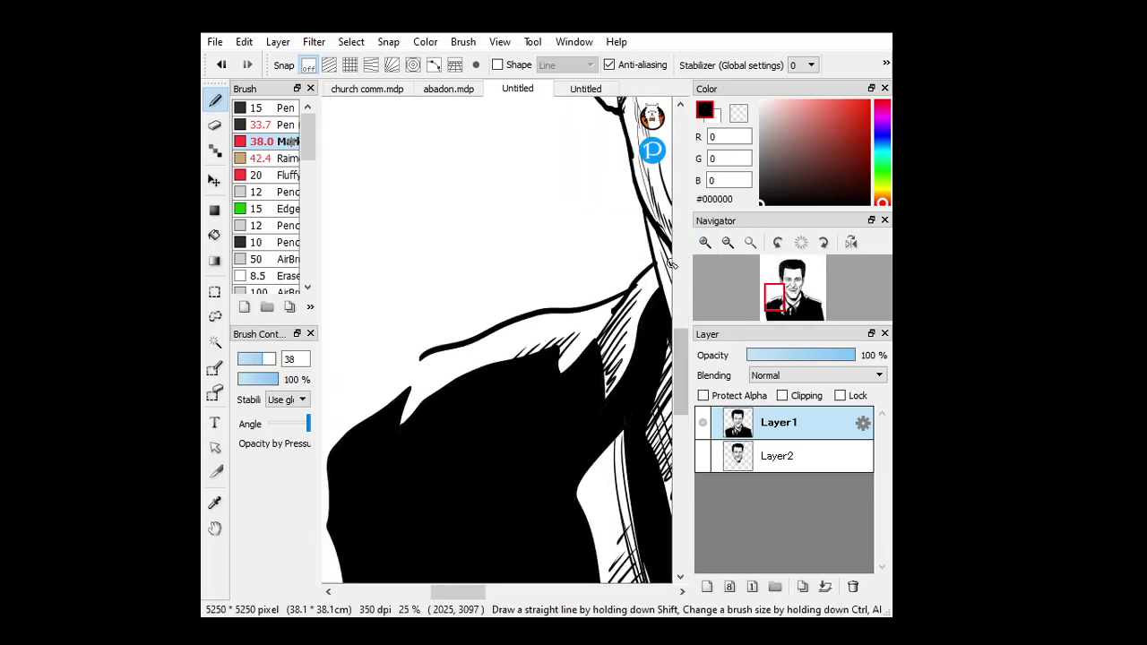
mouse_move(348, 303)
mouse_down()
mouse_move(371, 282)
mouse_move(367, 306)
mouse_move(388, 294)
mouse_move(391, 313)
mouse_move(398, 286)
mouse_move(413, 312)
mouse_move(411, 294)
mouse_move(477, 260)
mouse_move(474, 274)
mouse_move(368, 319)
mouse_move(499, 273)
mouse_up()
mouse_move(426, 300)
mouse_down()
mouse_move(437, 308)
mouse_move(462, 296)
mouse_move(481, 308)
mouse_up()
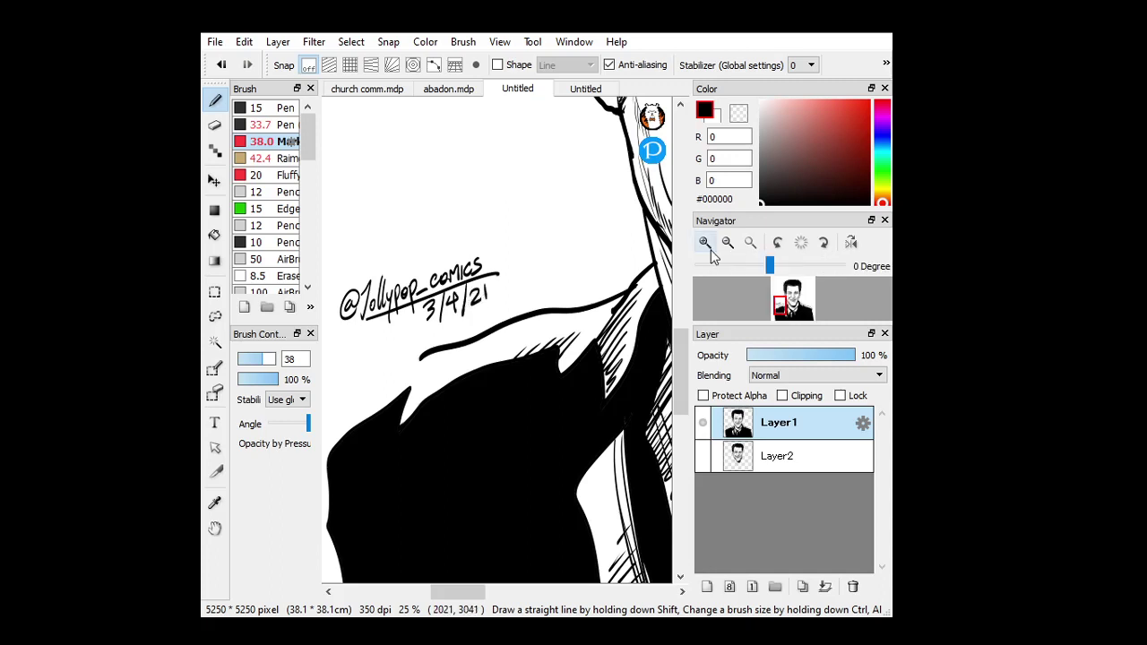
click(750, 242)
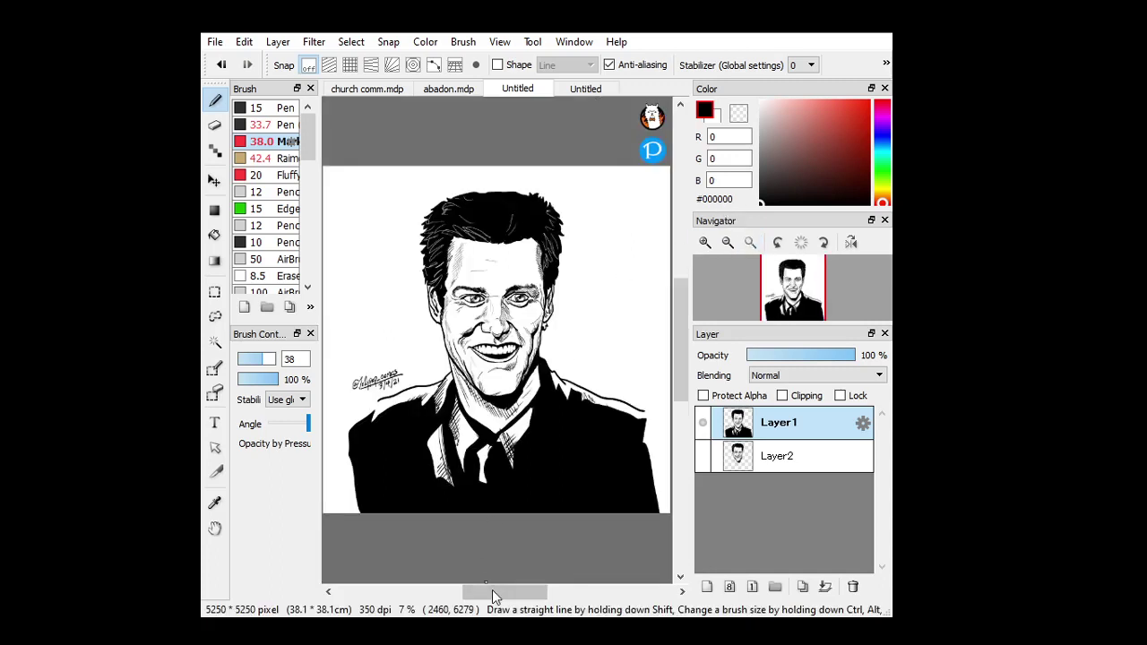